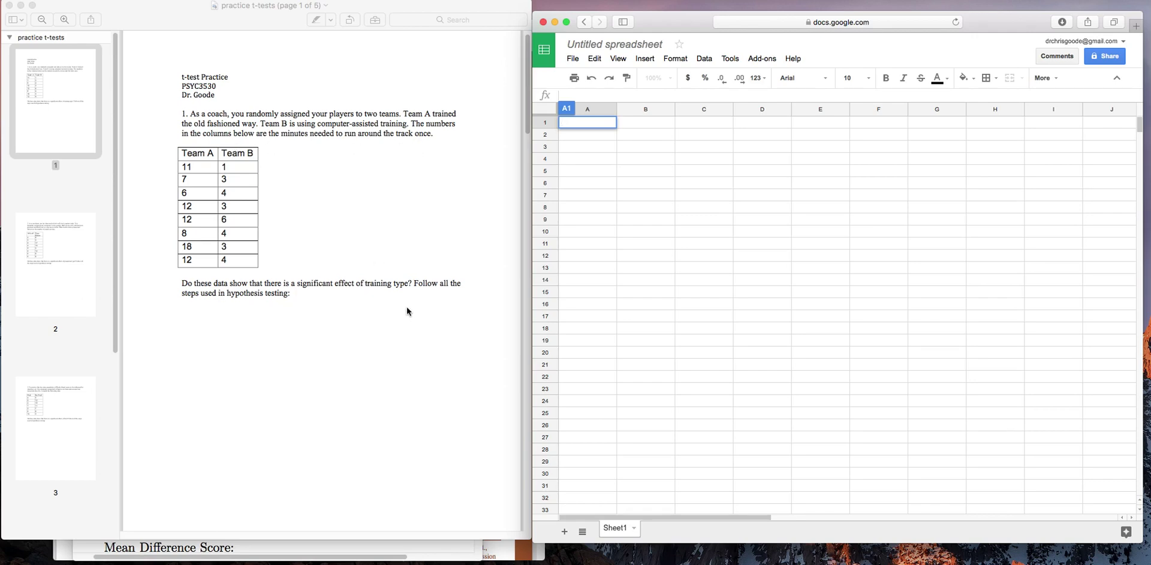
- Enter the column headings "Team A" in B2 and "Team B" in C2
{"action": "left_click", "coordinate": [639, 138]}
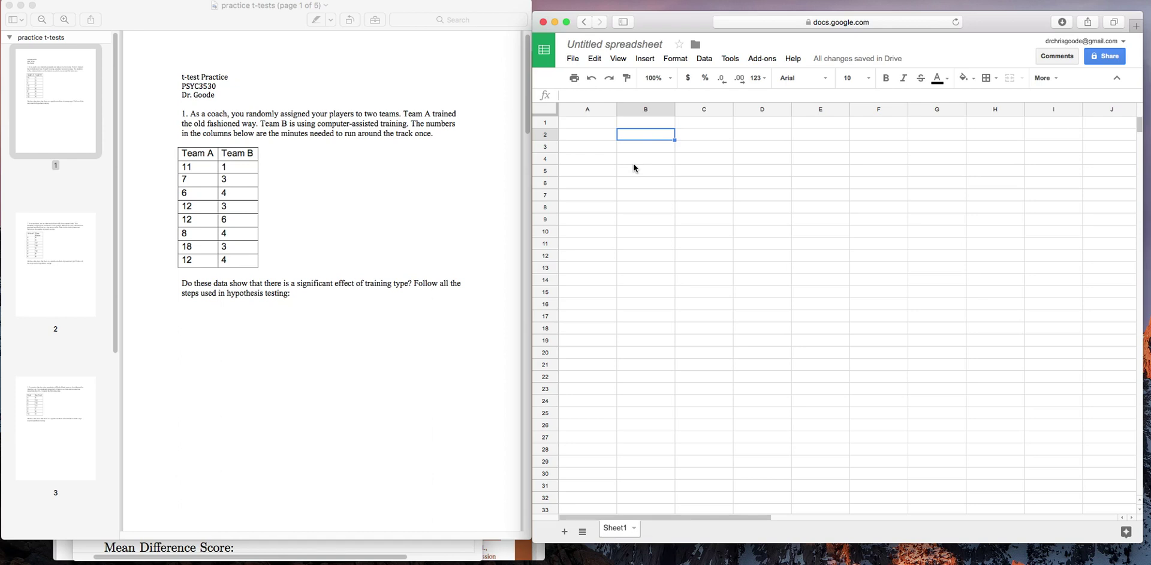
{"action": "type", "text": "Team A"}
{"action": "key", "text": "Tab"}
{"action": "type", "text": "Team B"}
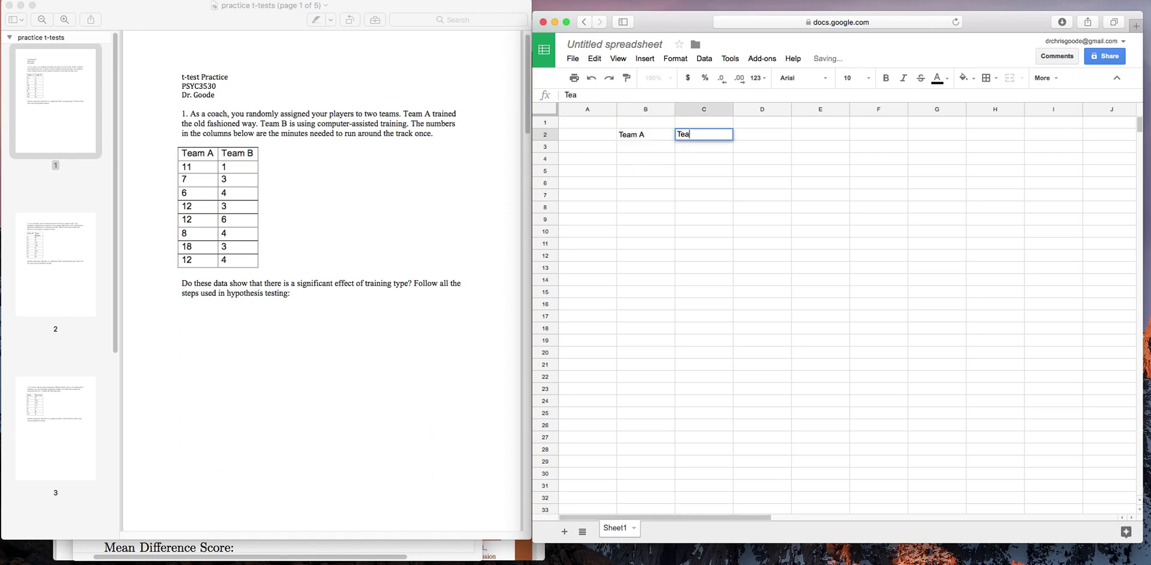
{"action": "key", "text": "Return"}
{"action": "key", "text": "Return"}
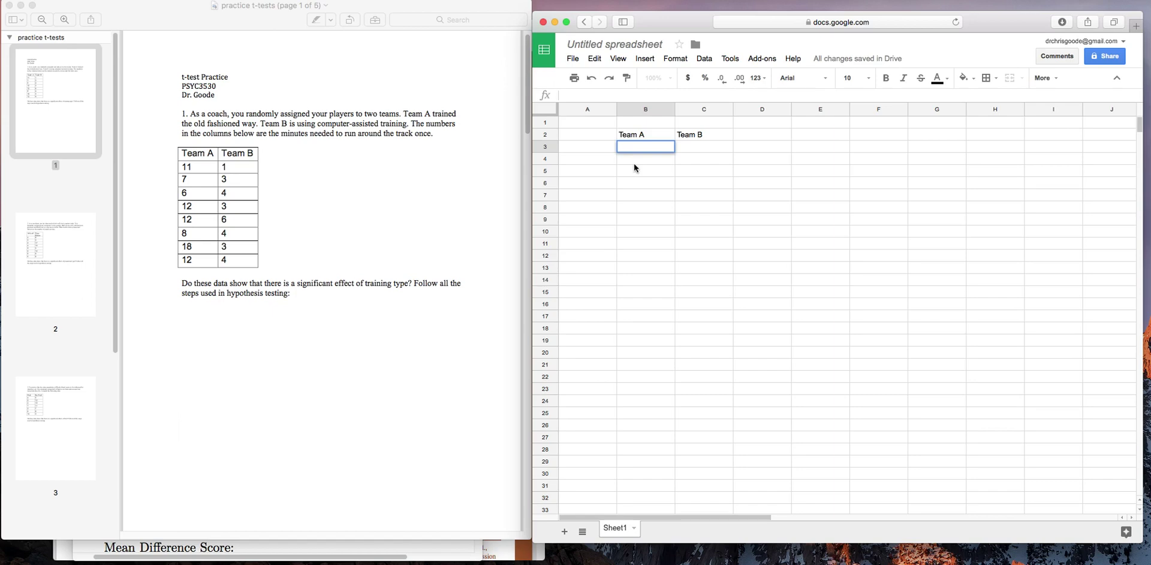
- Fill the Team A column from B3 to B10 with 11, 7, 6, 12, 12, 8, 18 and 12
{"action": "type", "text": "11"}
{"action": "key", "text": "Return"}
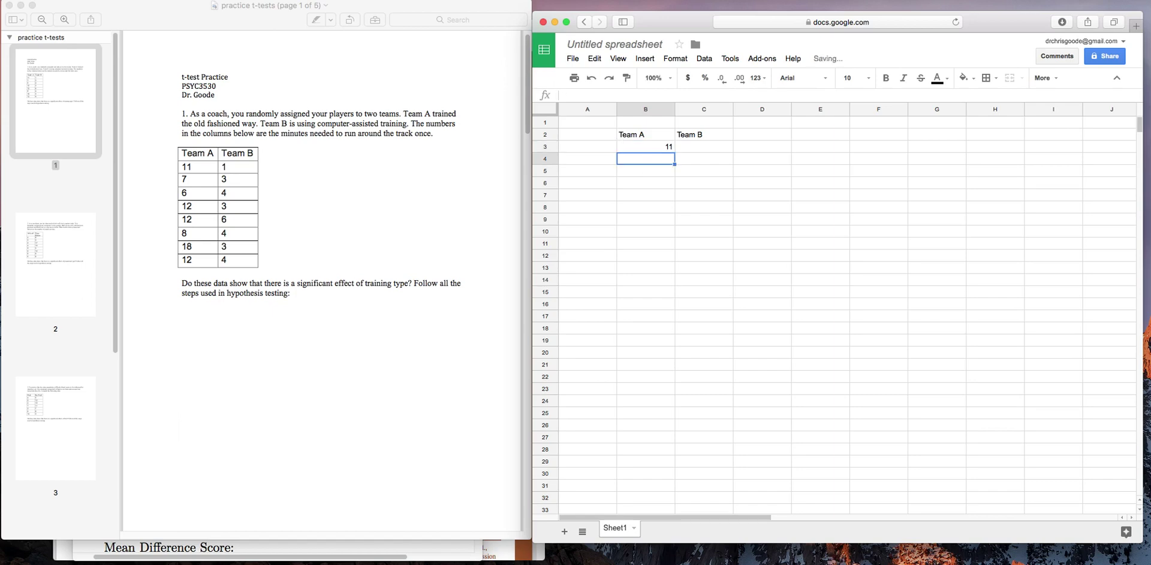
{"action": "type", "text": "7"}
{"action": "key", "text": "Return"}
{"action": "type", "text": "6"}
{"action": "key", "text": "Return"}
{"action": "type", "text": "12"}
{"action": "key", "text": "Return"}
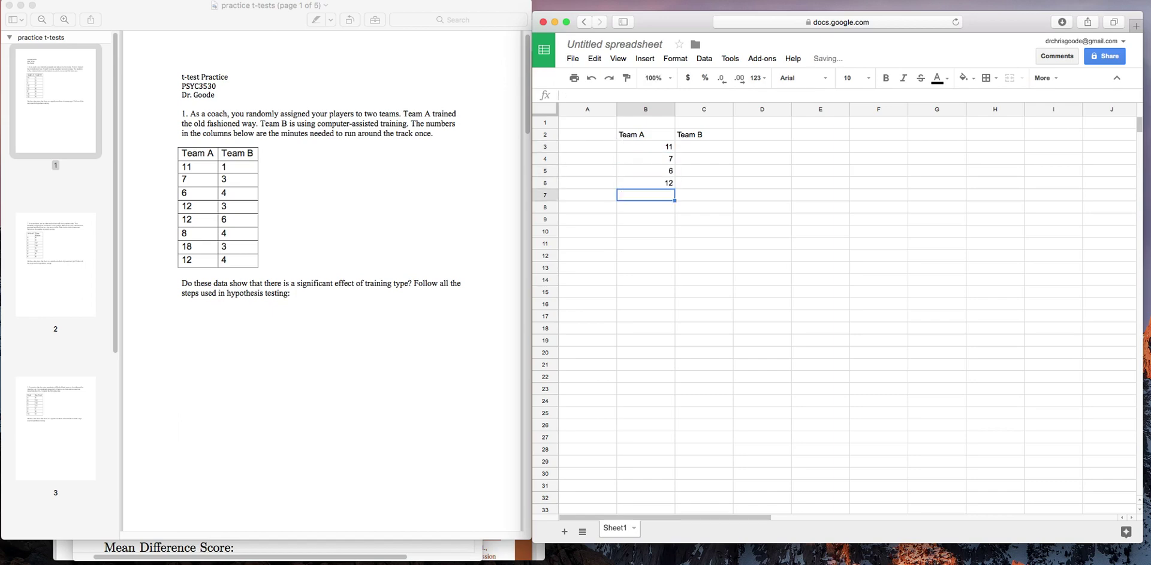
{"action": "type", "text": "12"}
{"action": "key", "text": "Return"}
{"action": "type", "text": "8"}
{"action": "key", "text": "Return"}
{"action": "type", "text": "18"}
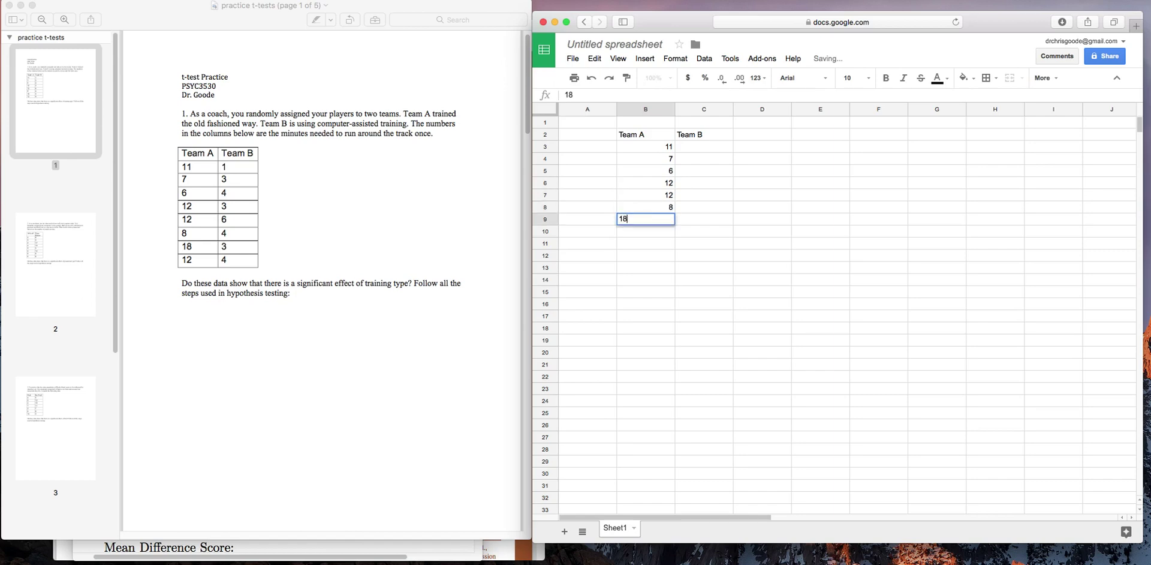
{"action": "key", "text": "Return"}
{"action": "type", "text": "12"}
{"action": "key", "text": "Tab"}
- Fill the Team B column from C3 to C10 with 1, 3, 4, 3, 6, 4, 3 and 4
{"action": "key", "text": "Up"}
{"action": "key", "text": "Up"}
{"action": "key", "text": "Up"}
{"action": "key", "text": "Up"}
{"action": "key", "text": "Up"}
{"action": "key", "text": "Up"}
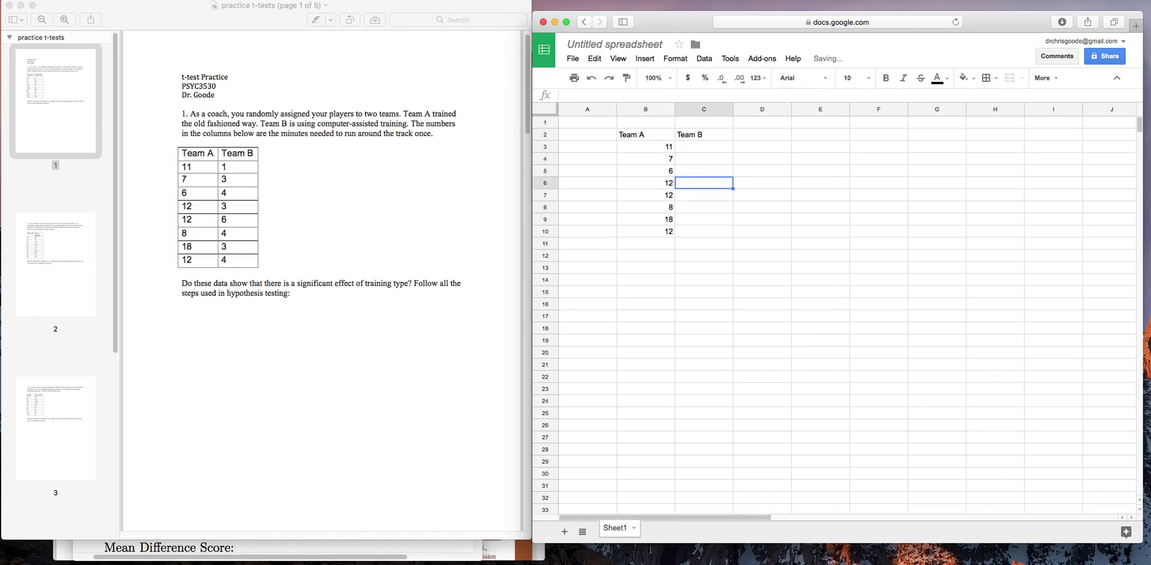
{"action": "key", "text": "Up"}
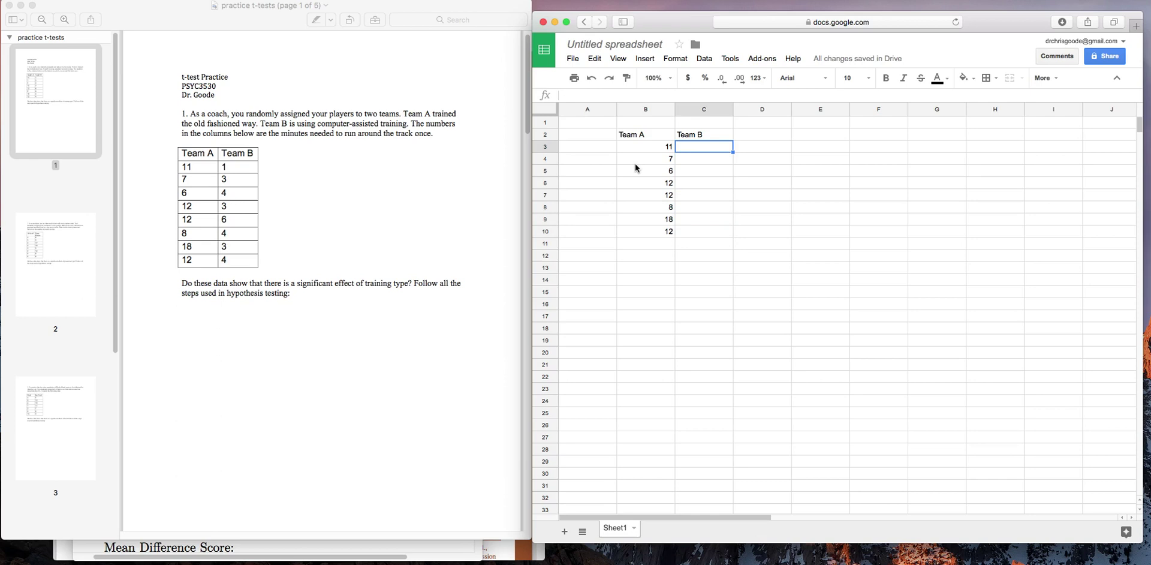
{"action": "type", "text": "1"}
{"action": "key", "text": "Return"}
{"action": "type", "text": "3"}
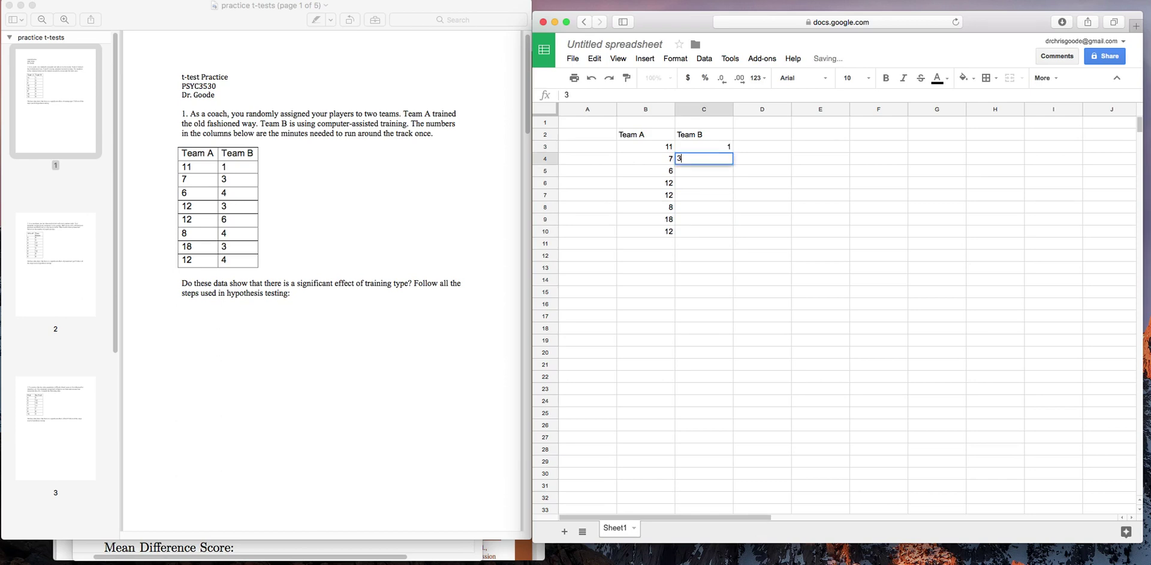
{"action": "key", "text": "Return"}
{"action": "type", "text": "4"}
{"action": "key", "text": "Return"}
{"action": "type", "text": "3"}
{"action": "key", "text": "Return"}
{"action": "type", "text": "6"}
{"action": "key", "text": "Return"}
{"action": "type", "text": "4"}
{"action": "key", "text": "Return"}
{"action": "type", "text": "3"}
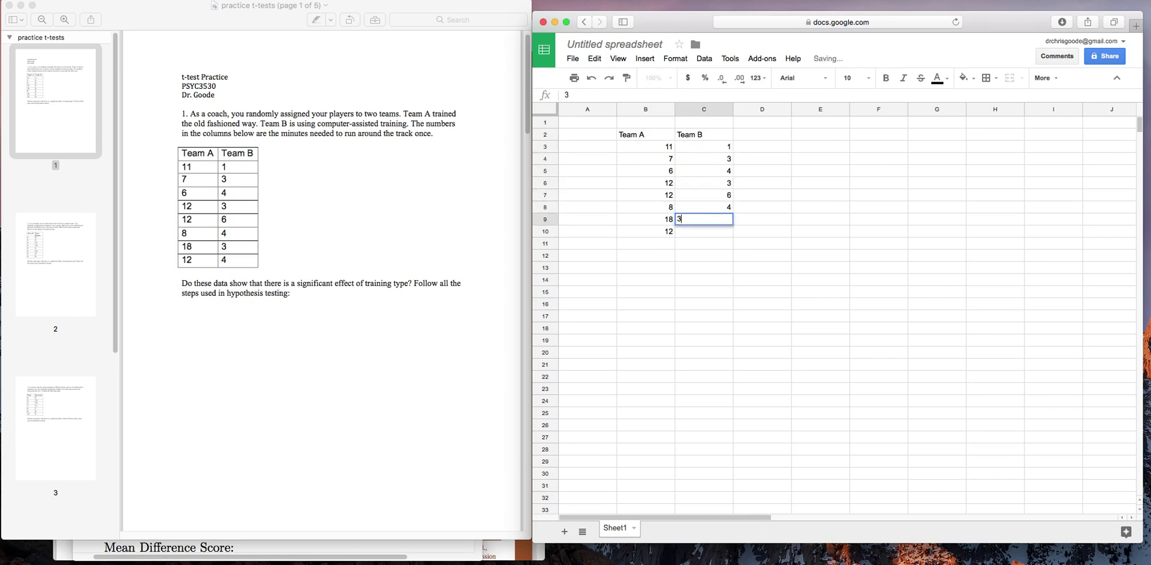
{"action": "key", "text": "Return"}
{"action": "type", "text": "4"}
{"action": "key", "text": "Return"}
{"action": "key", "text": "Left"}
{"action": "key", "text": "Left"}
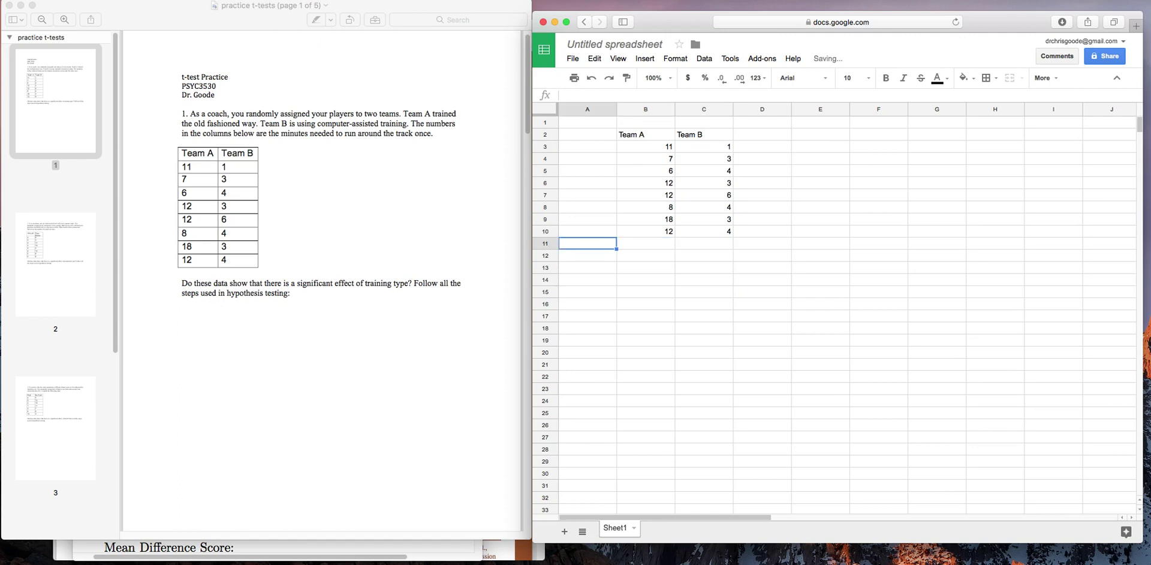
{"action": "left_click", "coordinate": [646, 254]}
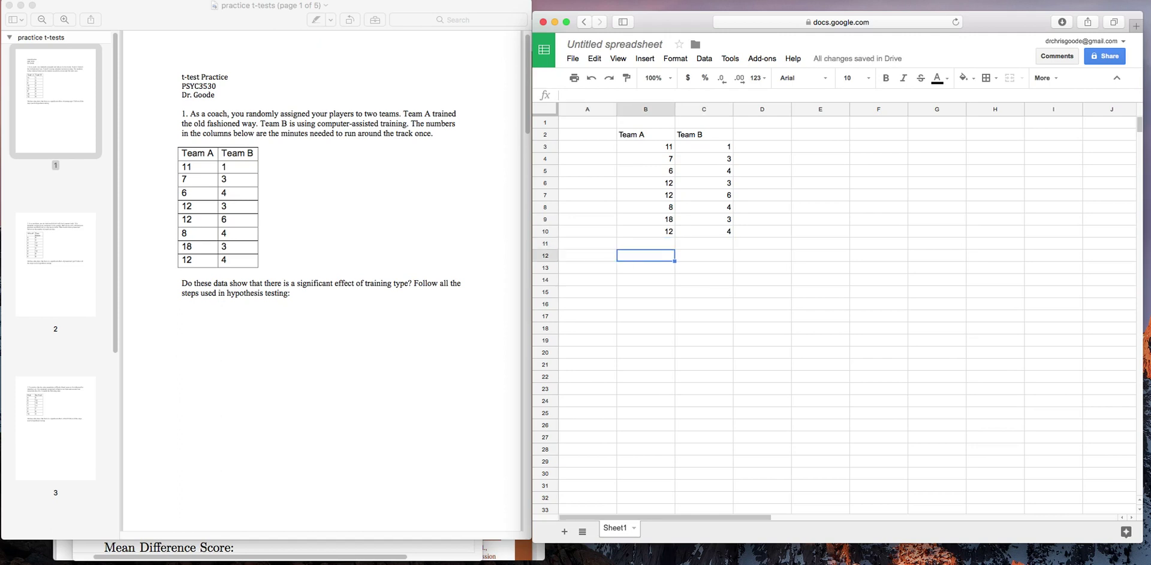
{"action": "left_click", "coordinate": [761, 255]}
{"action": "key", "text": "Right"}
{"action": "key", "text": "Right"}
{"action": "key", "text": "Right"}
{"action": "key", "text": "Right"}
{"action": "key", "text": "Up"}
{"action": "key", "text": "Up"}
{"action": "key", "text": "Left"}
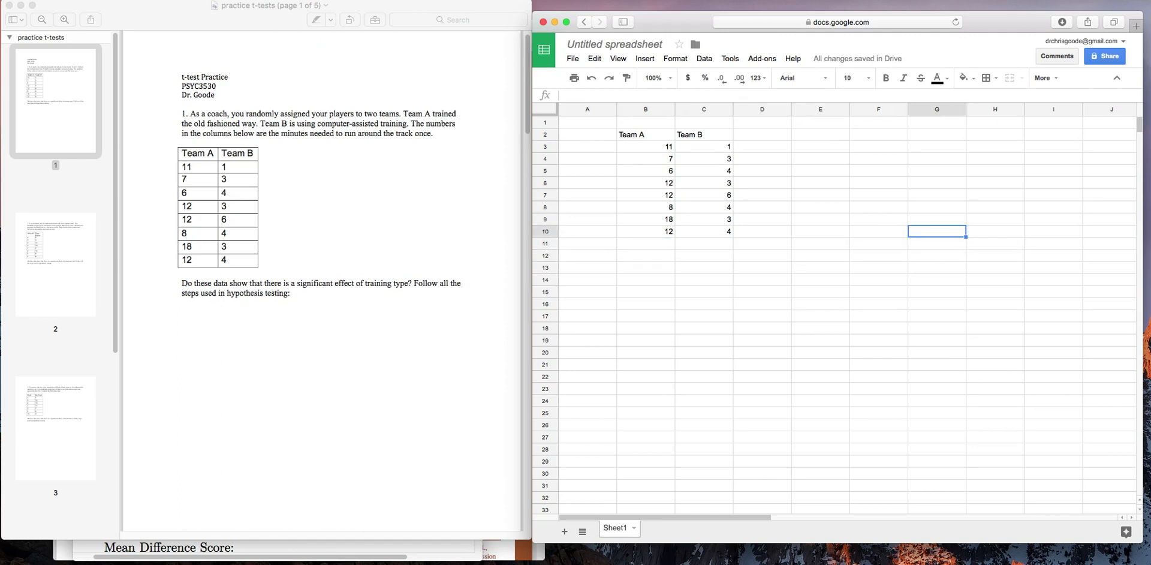
- Enter the null hypothesis "1 State H0: μ1-μ2=0" in A13
{"action": "key", "text": "Down"}
{"action": "key", "text": "Down"}
{"action": "key", "text": "Left"}
{"action": "key", "text": "Down"}
{"action": "key", "text": "Left"}
{"action": "key", "text": "Left"}
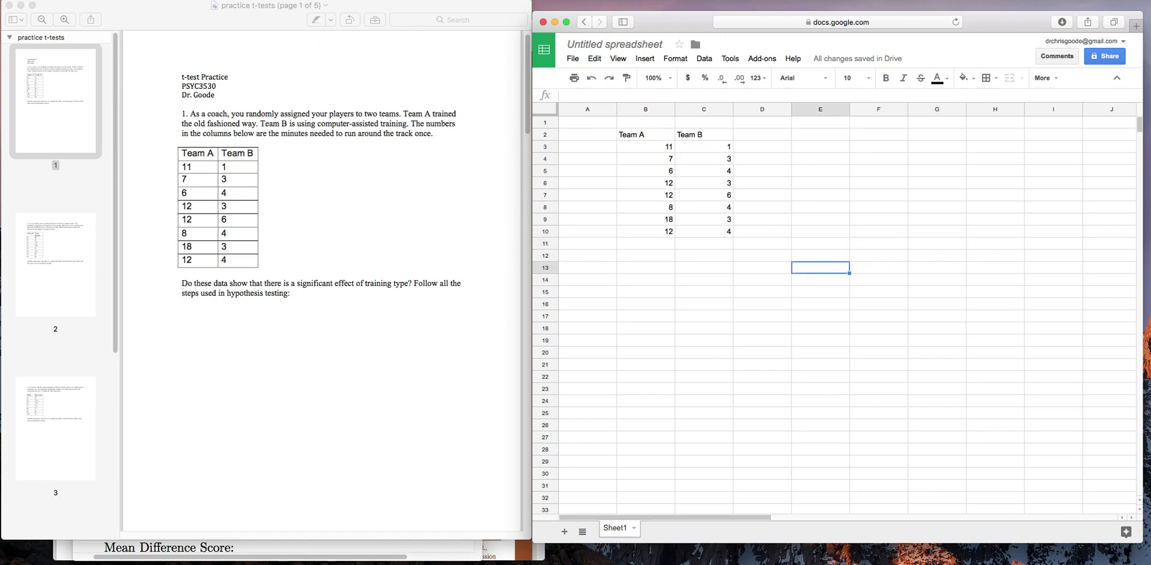
{"action": "key", "text": "Left"}
{"action": "key", "text": "Left"}
{"action": "key", "text": "Left"}
{"action": "type", "text": "1"}
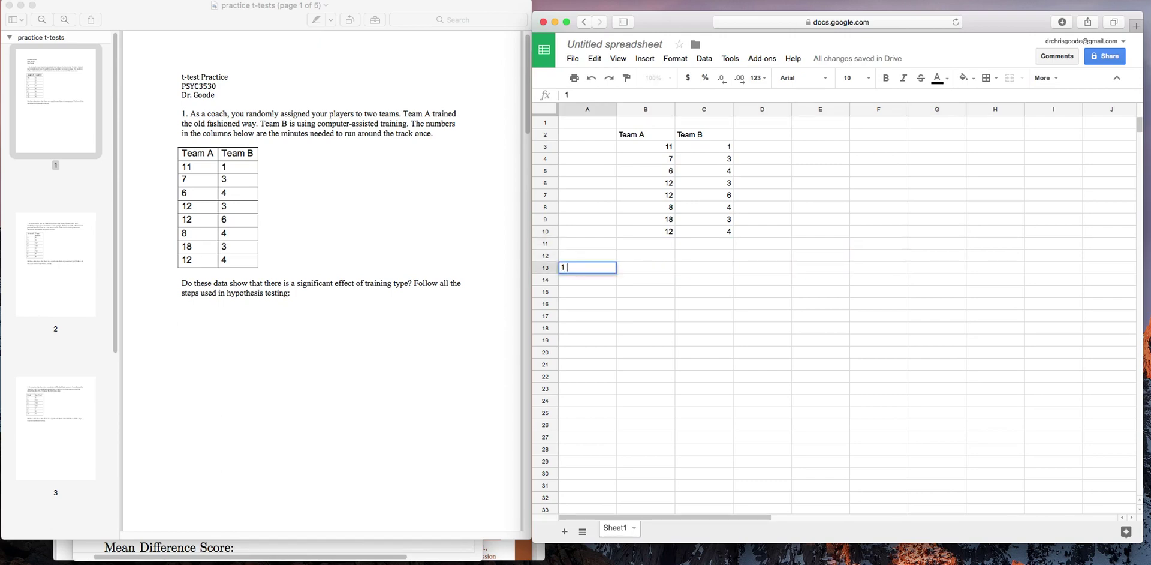
{"action": "type", "text": " State H0"}
{"action": "type", "text": ": μ"}
{"action": "type", "text": "1"}
{"action": "type", "text": "-μ2"}
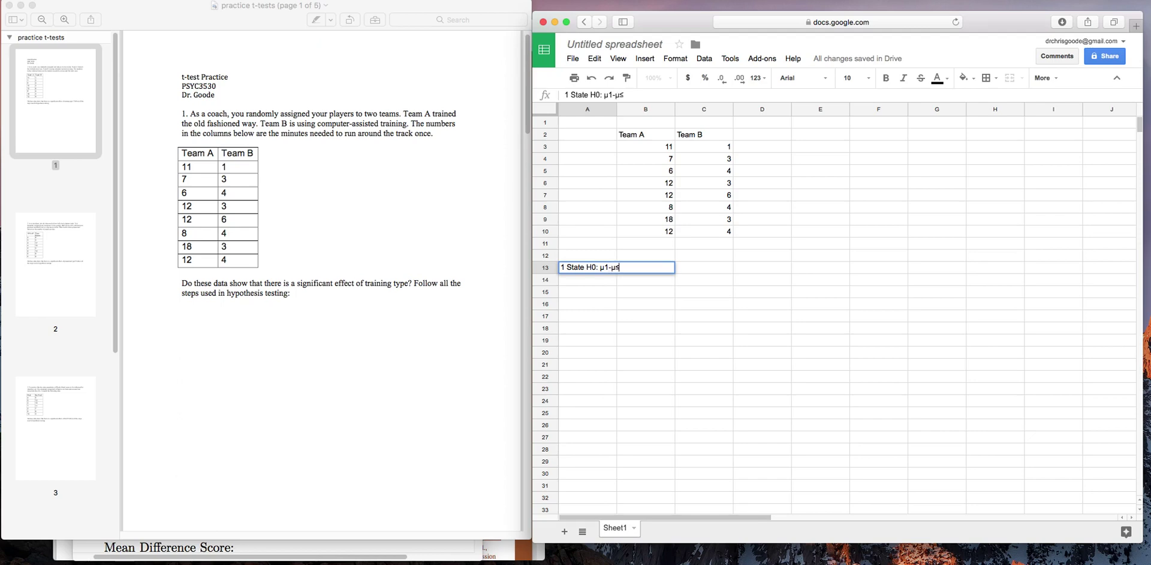
{"action": "type", "text": "=0"}
{"action": "key", "text": "Return"}
- Enter the decision criteria "2 alpha=.05, two-tailed, tcrit" in A14
{"action": "type", "text": "2"}
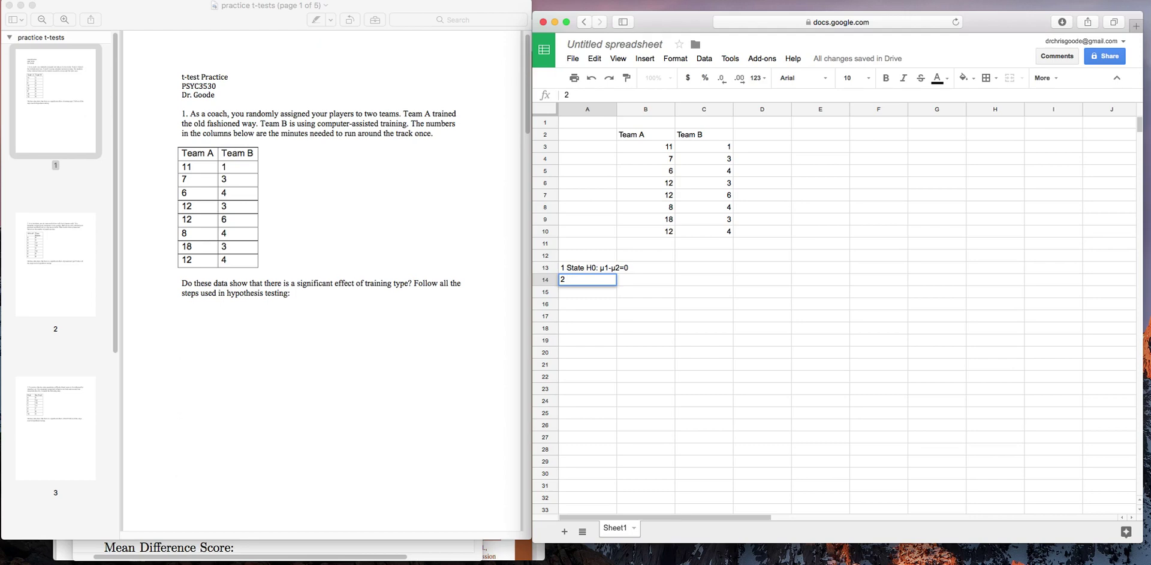
{"action": "type", "text": " alpha=.05, two-tailed"}
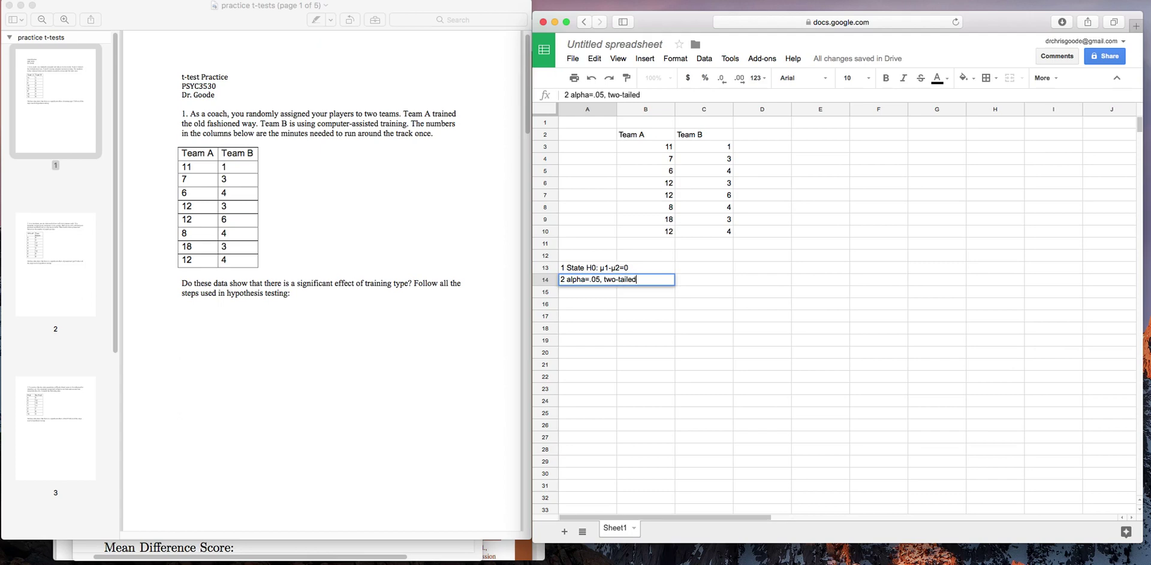
{"action": "type", "text": ", tcrit"}
{"action": "key", "text": "Return"}
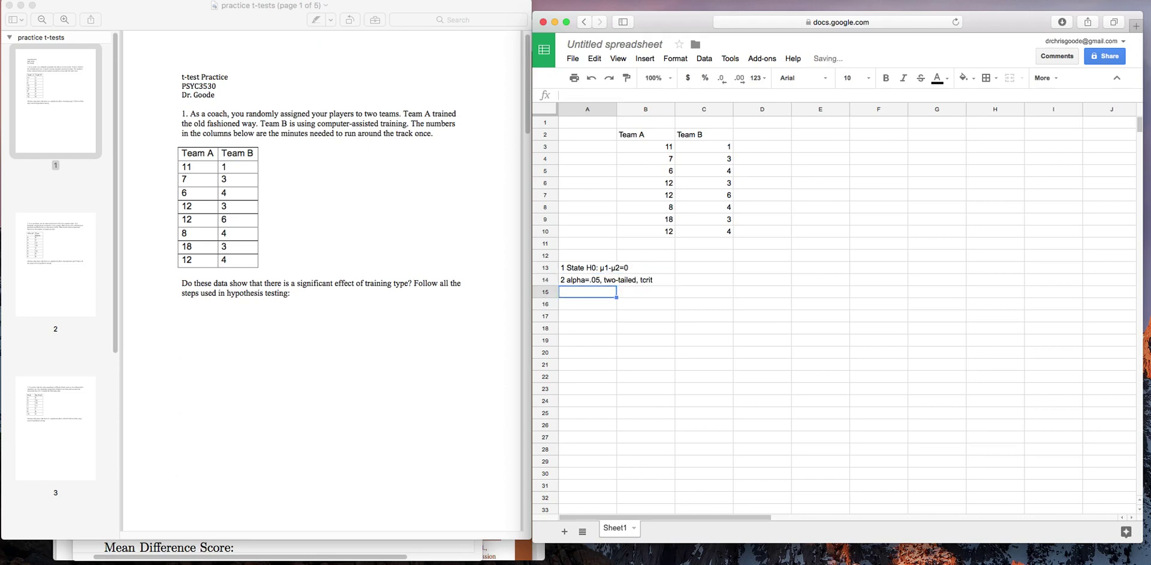
- Enter "n=8, df=7" above each team heading, in B1 and C1
{"action": "key", "text": "Up"}
{"action": "key", "text": "Up"}
{"action": "key", "text": "Up"}
{"action": "key", "text": "Up"}
{"action": "key", "text": "Up"}
{"action": "key", "text": "Up"}
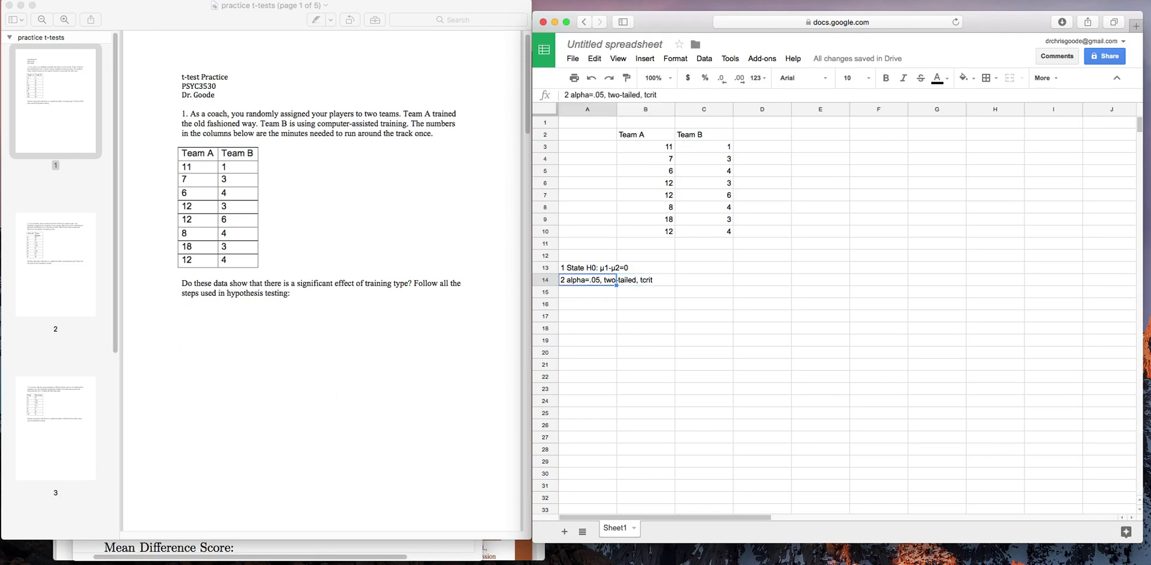
{"action": "key", "text": "Up"}
{"action": "key", "text": "Up"}
{"action": "key", "text": "Up"}
{"action": "key", "text": "Up"}
{"action": "key", "text": "Up"}
{"action": "key", "text": "Up"}
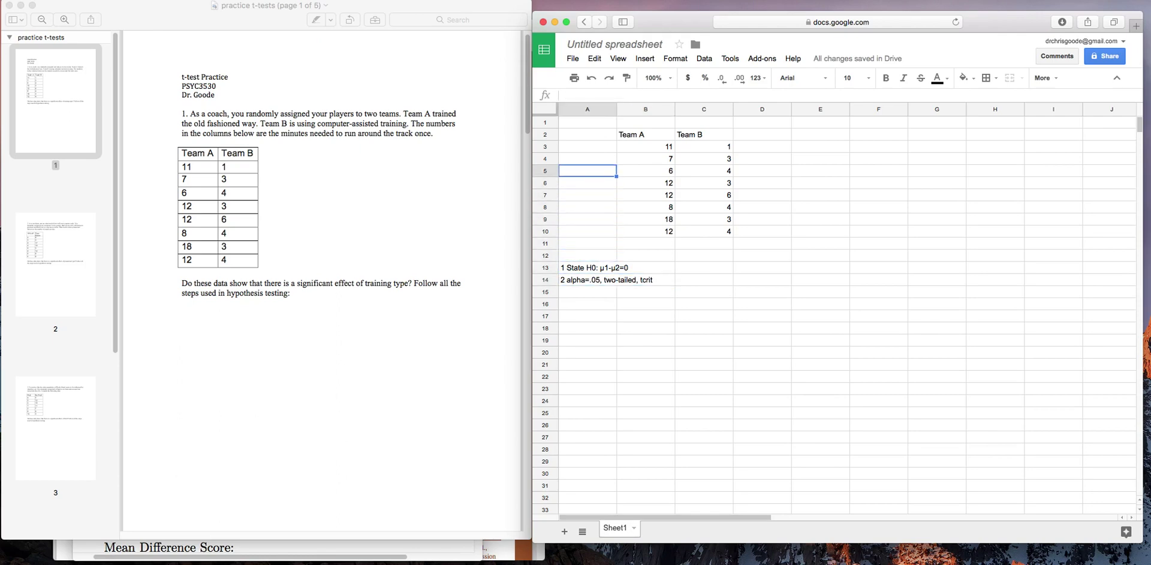
{"action": "key", "text": "Up"}
{"action": "key", "text": "Up"}
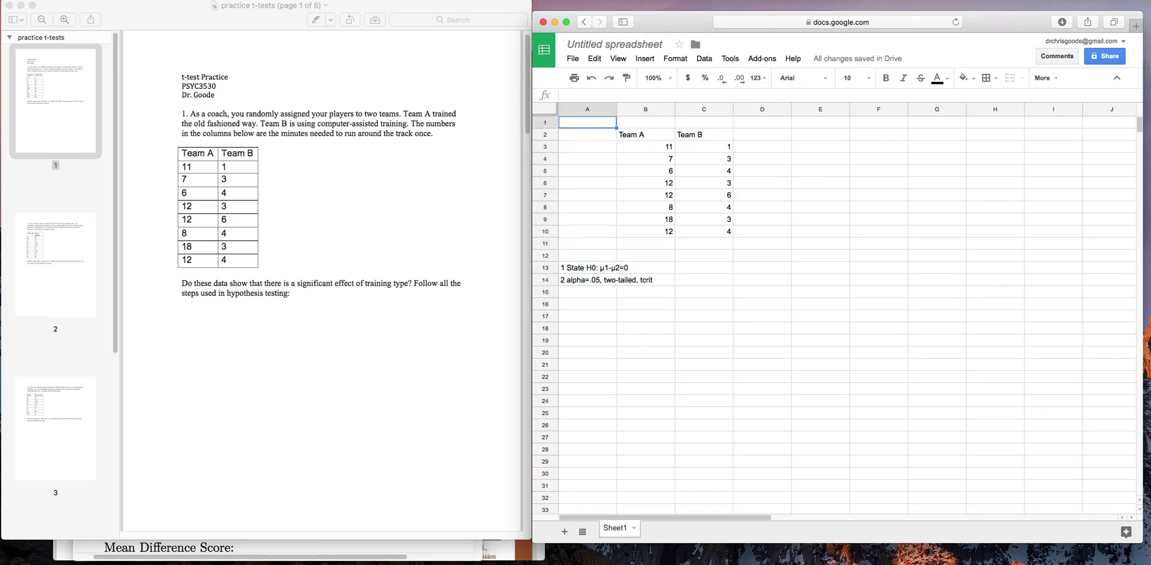
{"action": "key", "text": "Right"}
{"action": "type", "text": "n"}
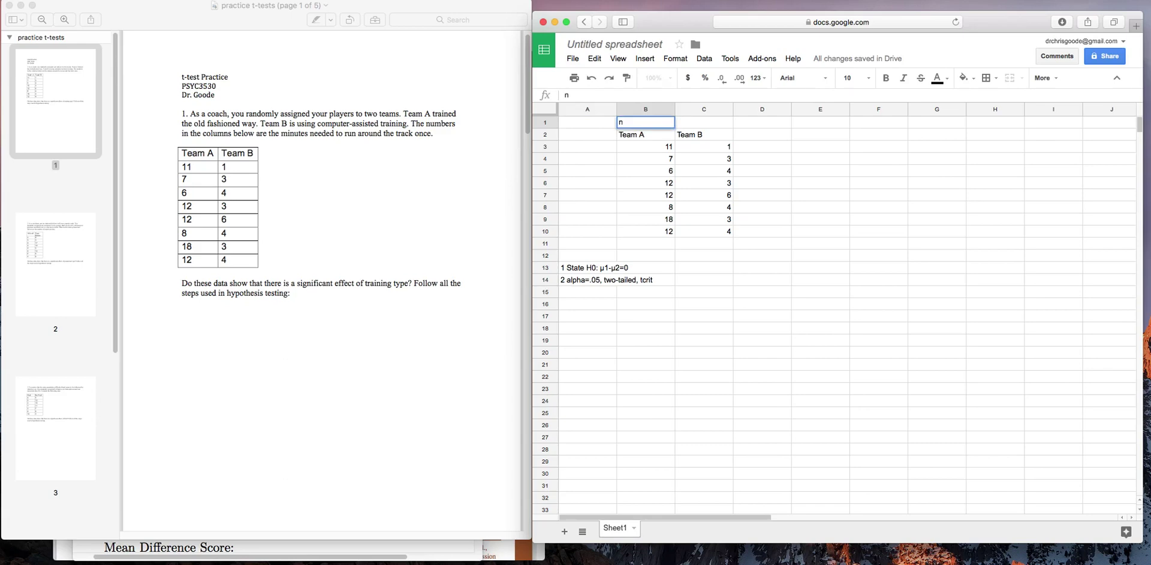
{"action": "type", "text": "=8, df=7"}
{"action": "key", "text": "Tab"}
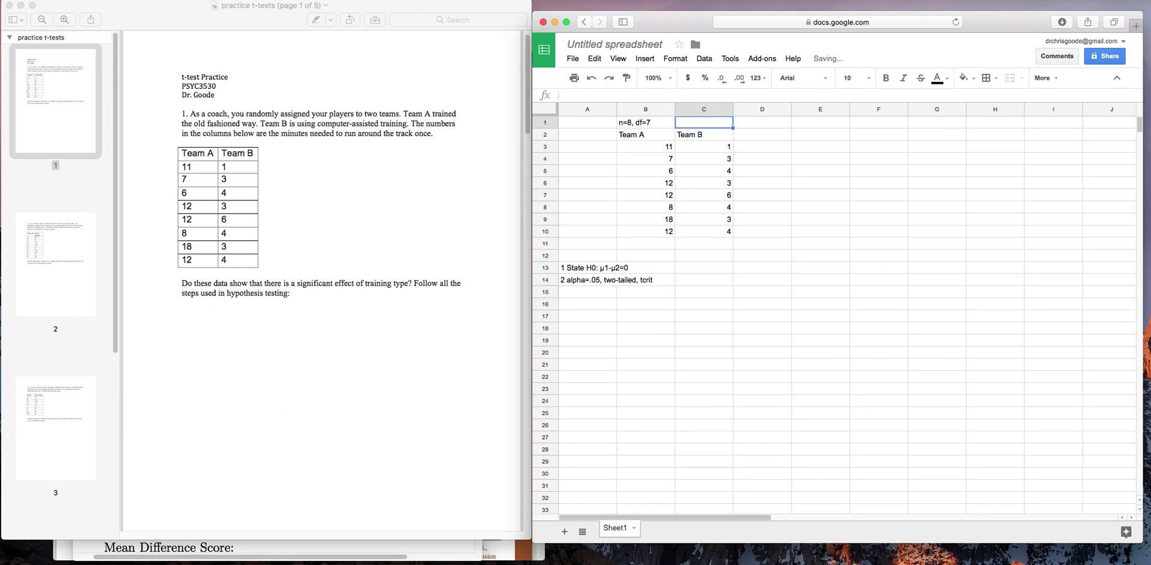
{"action": "type", "text": "n="}
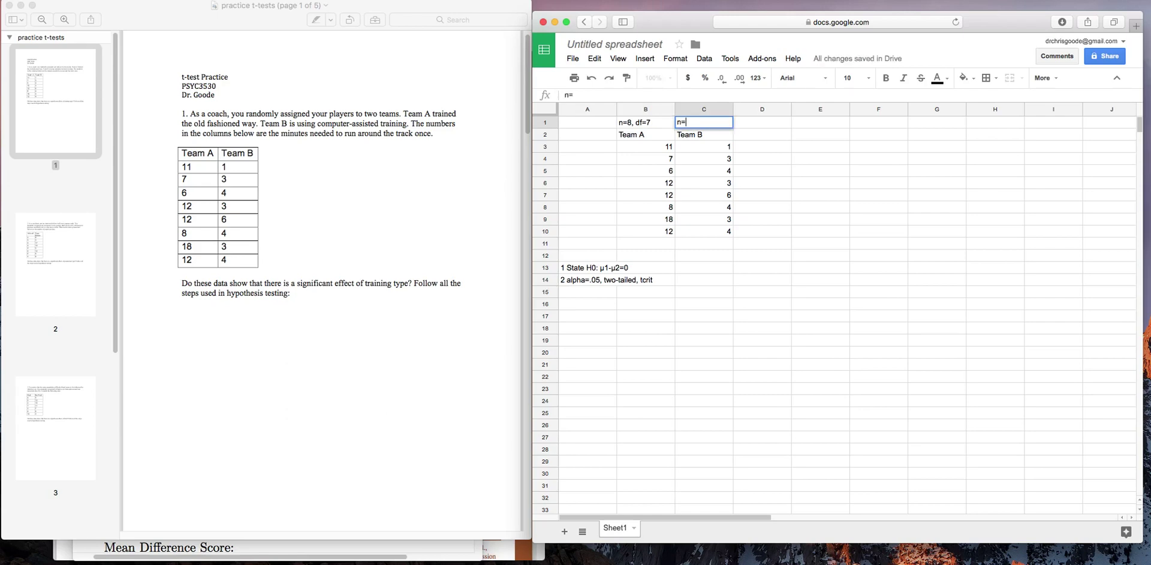
{"action": "type", "text": "8, df=7"}
{"action": "key", "text": "Return"}
- Append the degrees of freedom "(14)=" after tcrit in A14
{"action": "key", "text": "Down"}
{"action": "key", "text": "Down"}
{"action": "key", "text": "Down"}
{"action": "key", "text": "Down"}
{"action": "key", "text": "Down"}
{"action": "key", "text": "Down"}
{"action": "key", "text": "Down"}
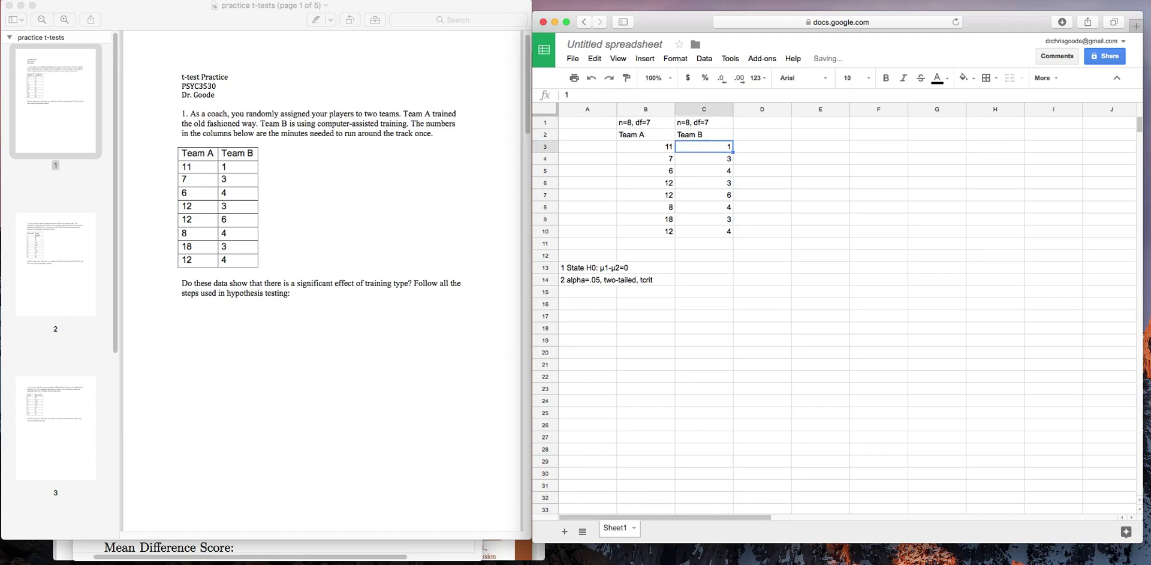
{"action": "key", "text": "Down"}
{"action": "key", "text": "Down"}
{"action": "key", "text": "Down"}
{"action": "key", "text": "Down"}
{"action": "key", "text": "Down"}
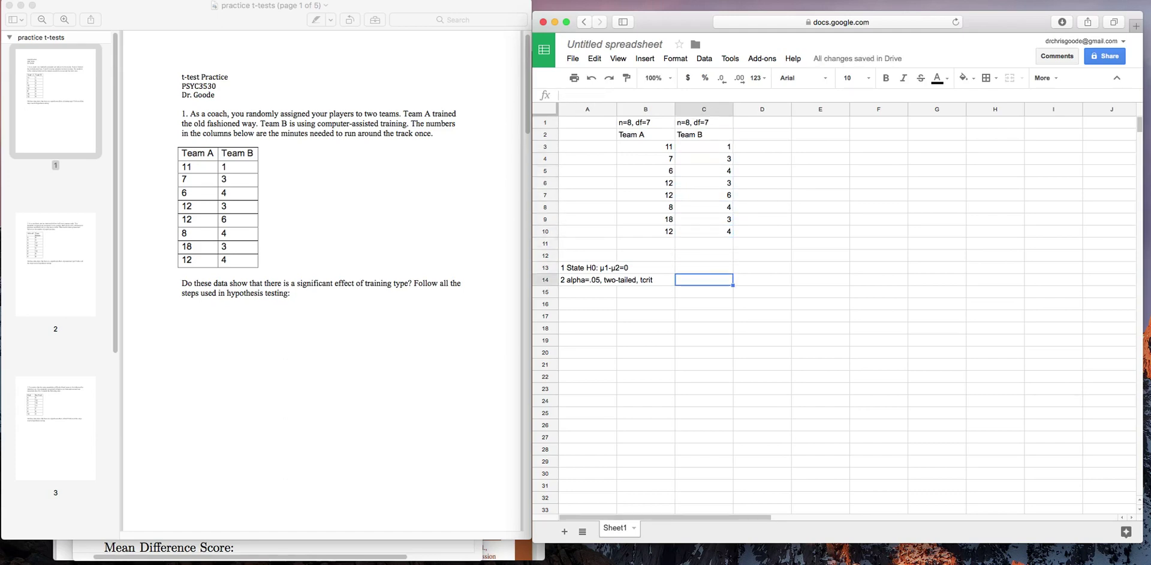
{"action": "key", "text": "Left"}
{"action": "key", "text": "Left"}
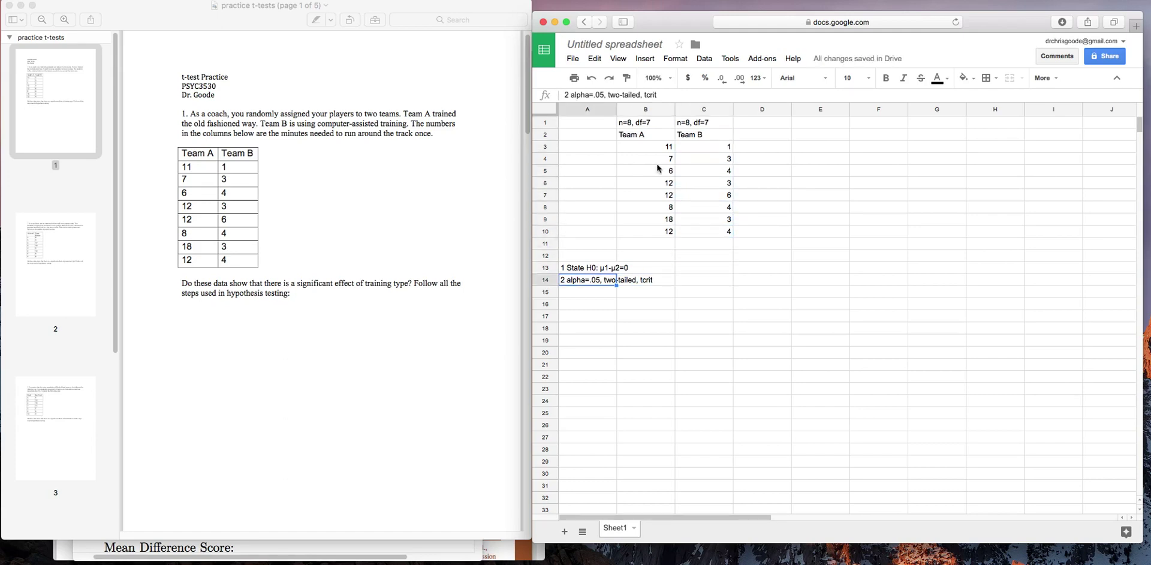
{"action": "left_click", "coordinate": [663, 94]}
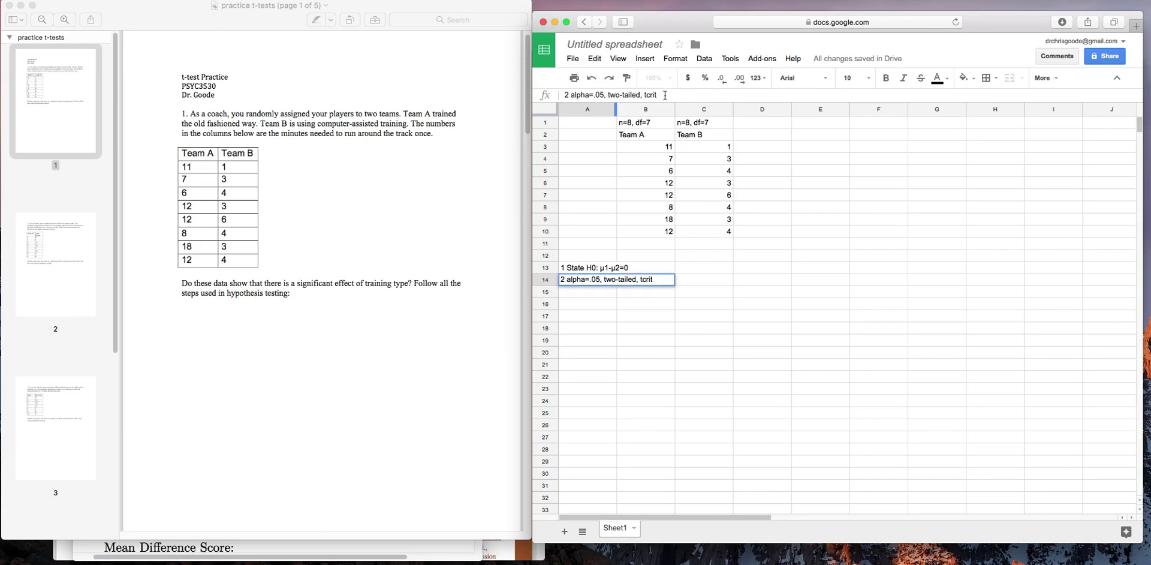
{"action": "type", "text": "(14)="}
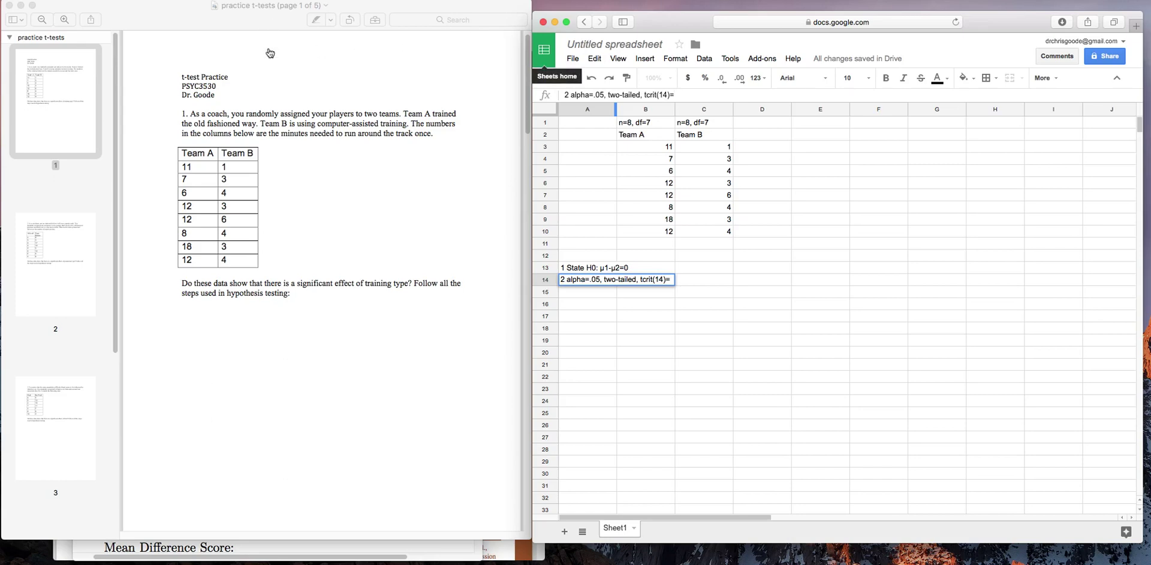
- Switch to Stats_Behavioral_Science.pdf and highlight the critical t value for df 14 at 0.05 in two tails combined
{"action": "left_click", "coordinate": [504, 545]}
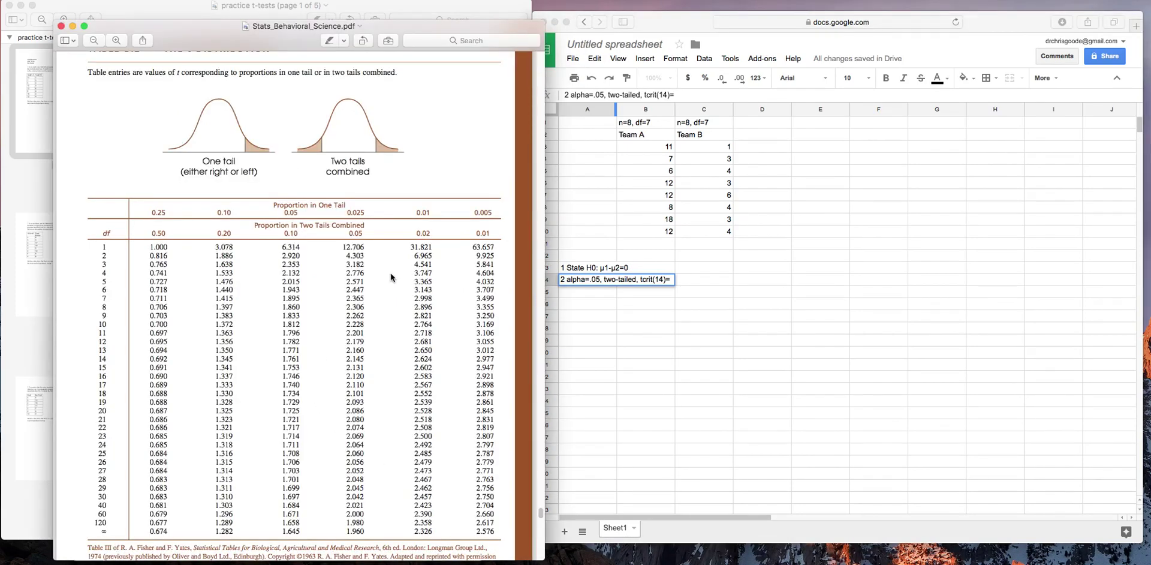
{"action": "double_click", "coordinate": [362, 235]}
{"action": "left_click", "coordinate": [346, 360]}
{"action": "left_click_drag", "start_coordinate": [346, 360], "coordinate": [372, 356]}
- Return to the spreadsheet and complete the tcrit(14) entry in A14 with 2.145
{"action": "left_click", "coordinate": [692, 100]}
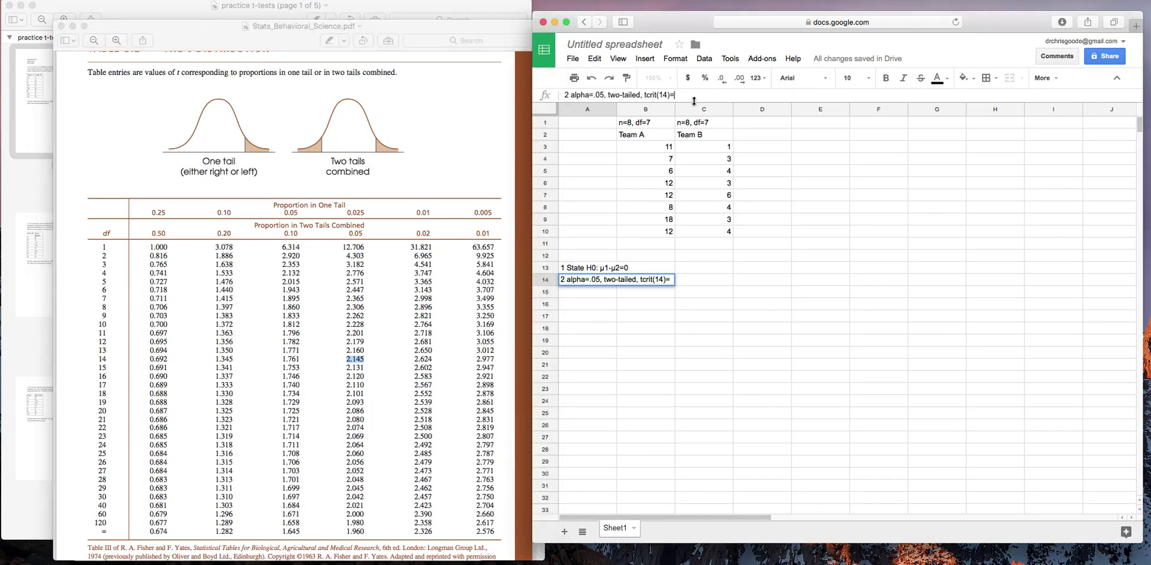
{"action": "type", "text": "2.145"}
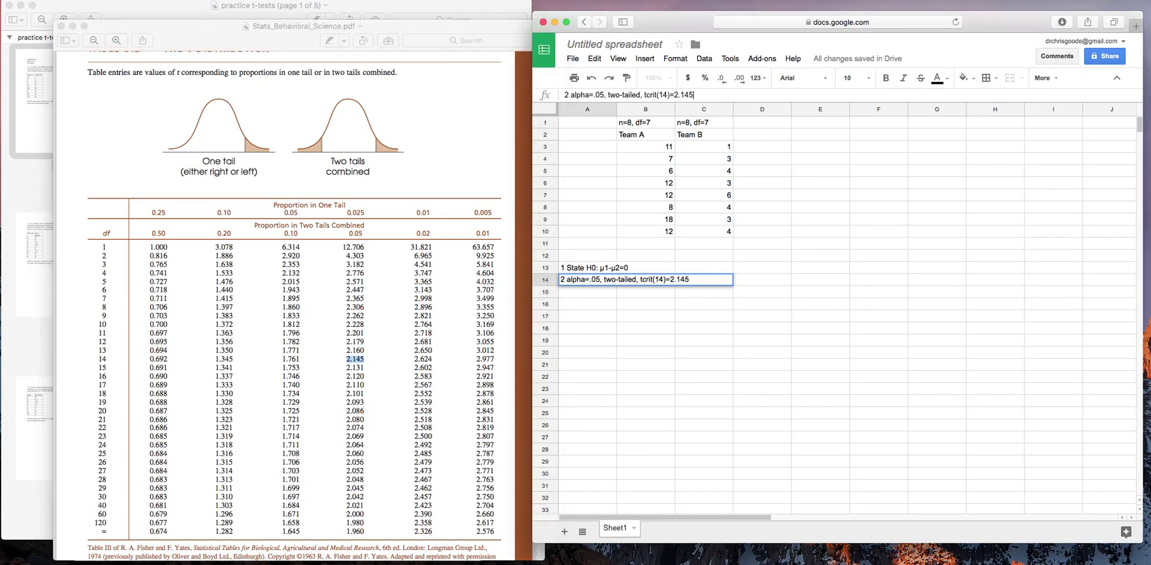
{"action": "key", "text": "Return"}
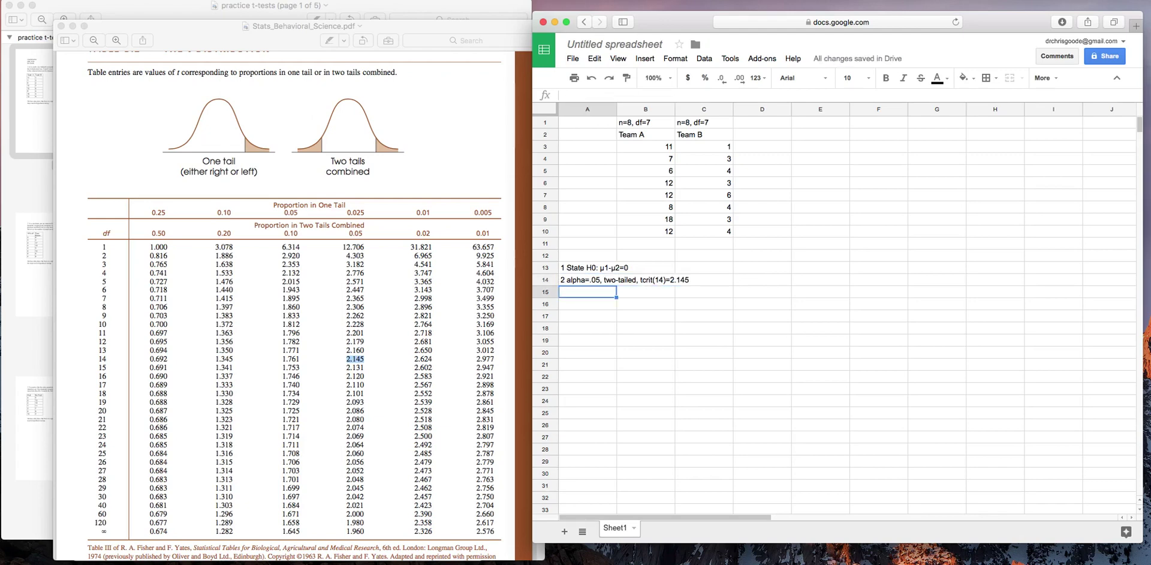
- Bring the practice t-tests document to the front and enter "3 Calculate t" in A15 of the spreadsheet
{"action": "left_click", "coordinate": [22, 123]}
{"action": "left_click", "coordinate": [576, 290]}
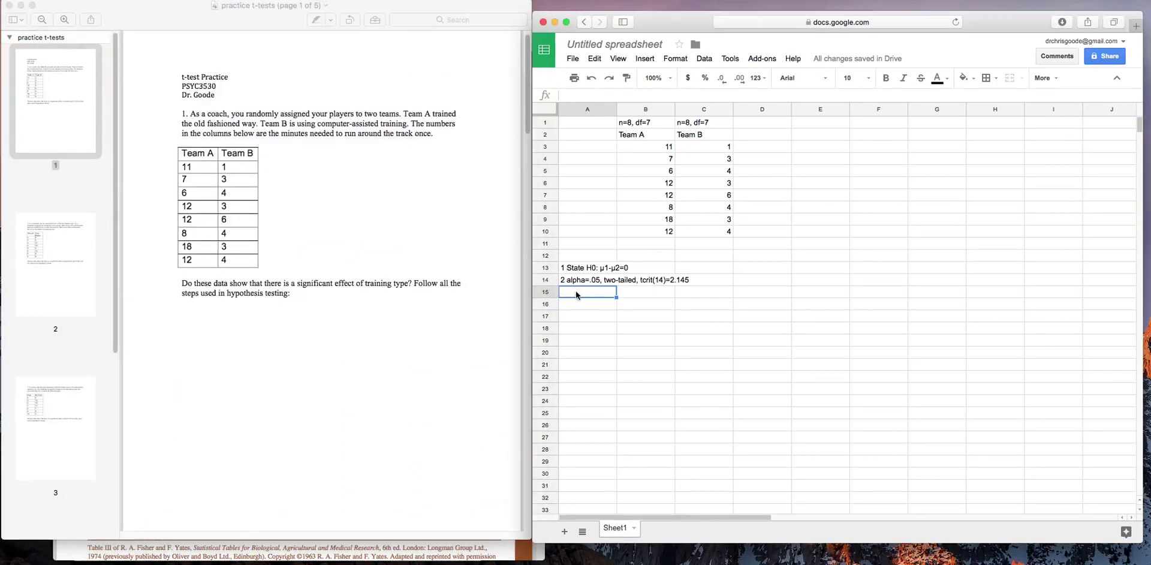
{"action": "type", "text": "3 Calculate t,"}
{"action": "key", "text": "BackSpace"}
{"action": "key", "text": "Up"}
{"action": "key", "text": "Up"}
{"action": "key", "text": "Up"}
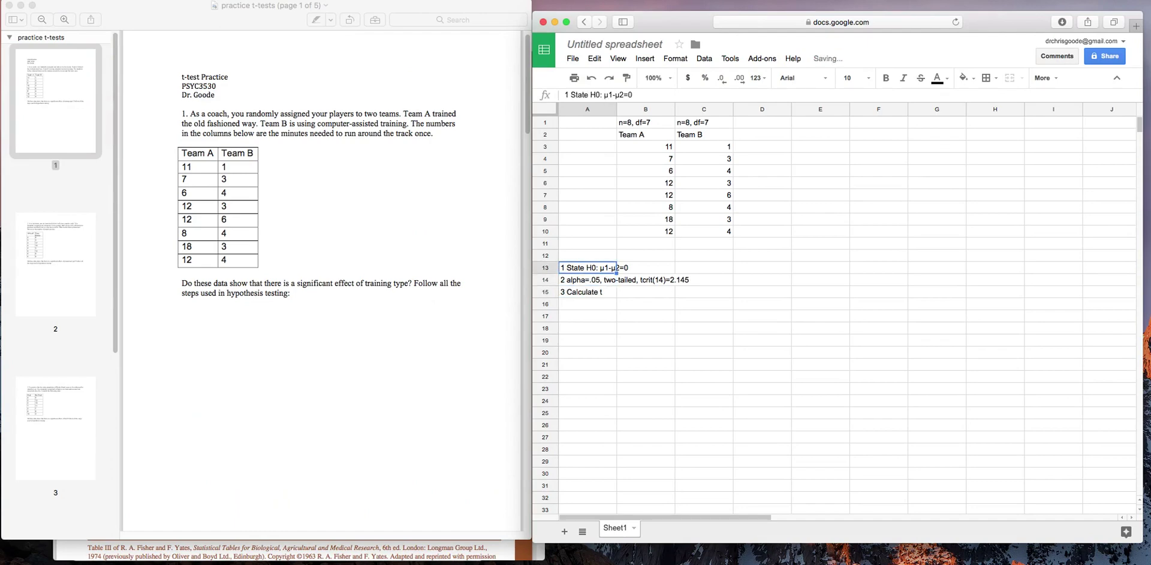
{"action": "key", "text": "Up"}
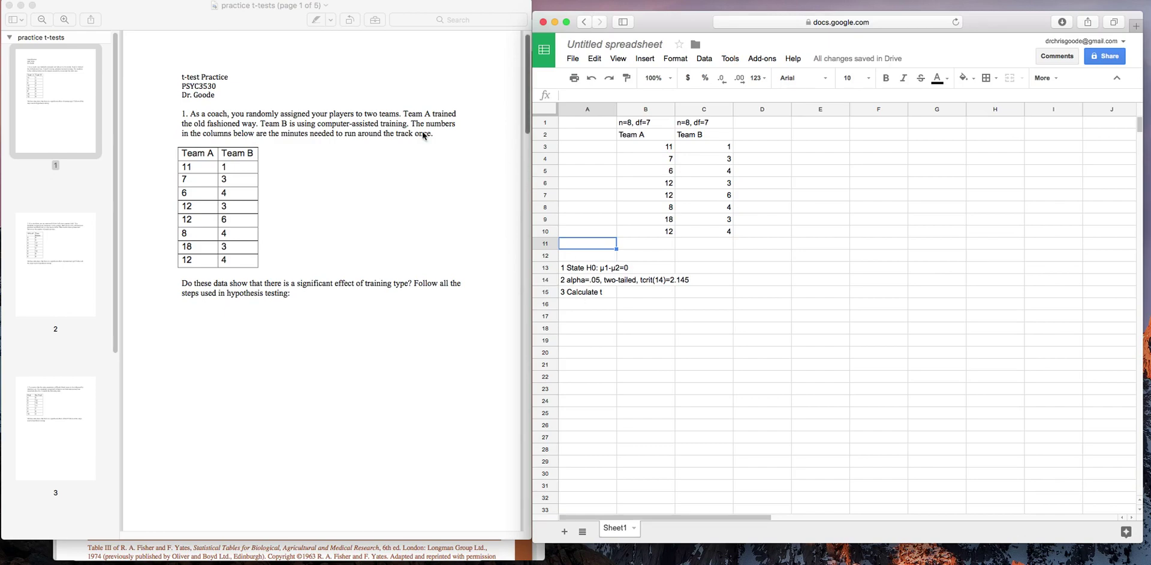
- Bring the Formula Sheet document to the front, and label A11 of the spreadsheet "MEANS"
{"action": "left_click_drag", "start_coordinate": [231, 33], "coordinate": [278, 59]}
{"action": "left_click", "coordinate": [292, 29]}
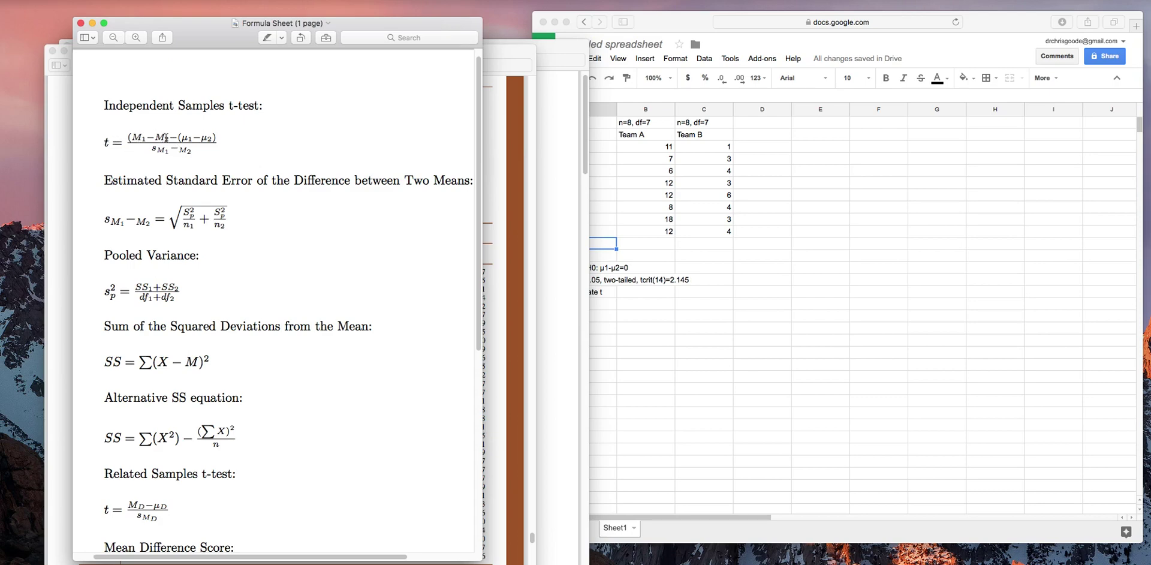
{"action": "left_click", "coordinate": [608, 243]}
{"action": "type", "text": "MEANS"}
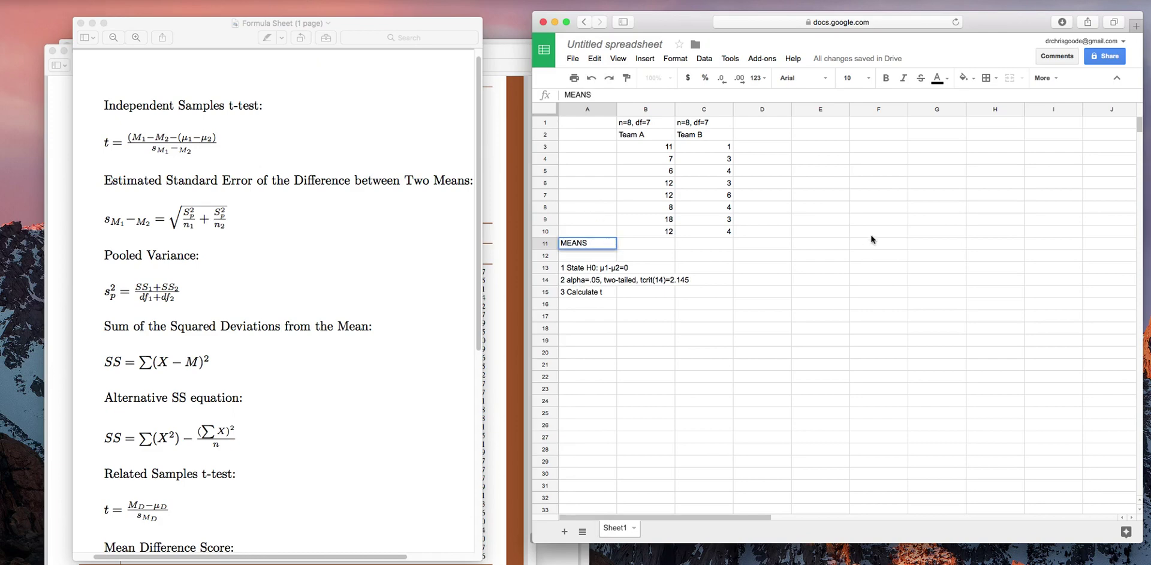
- Calculate the Team A mean in B11 with an AVERAGE formula over B3:B10
{"action": "left_click", "coordinate": [666, 244]}
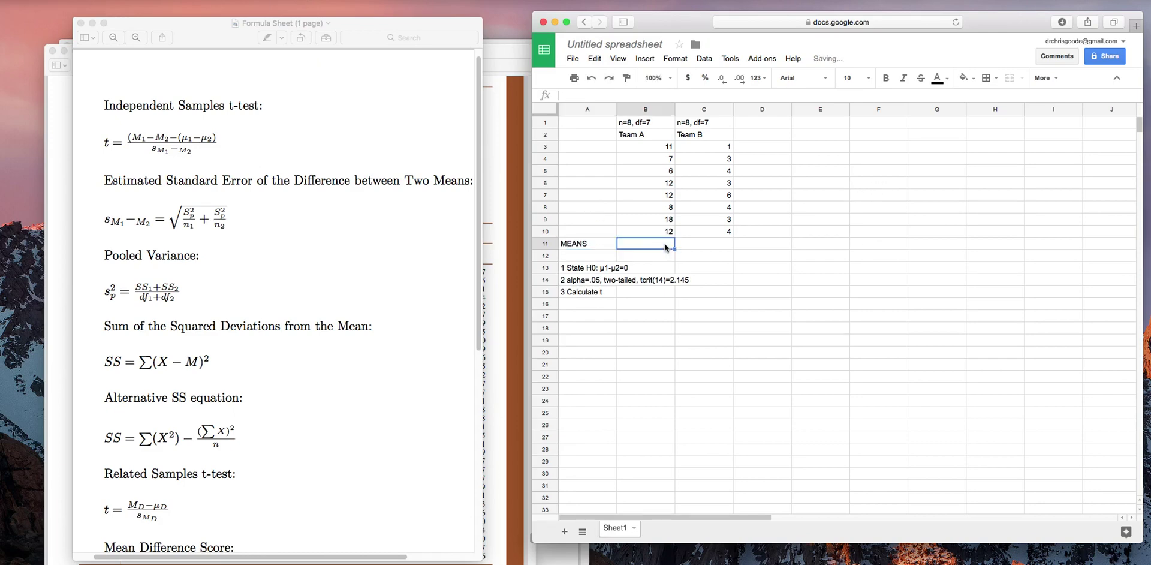
{"action": "type", "text": "=a"}
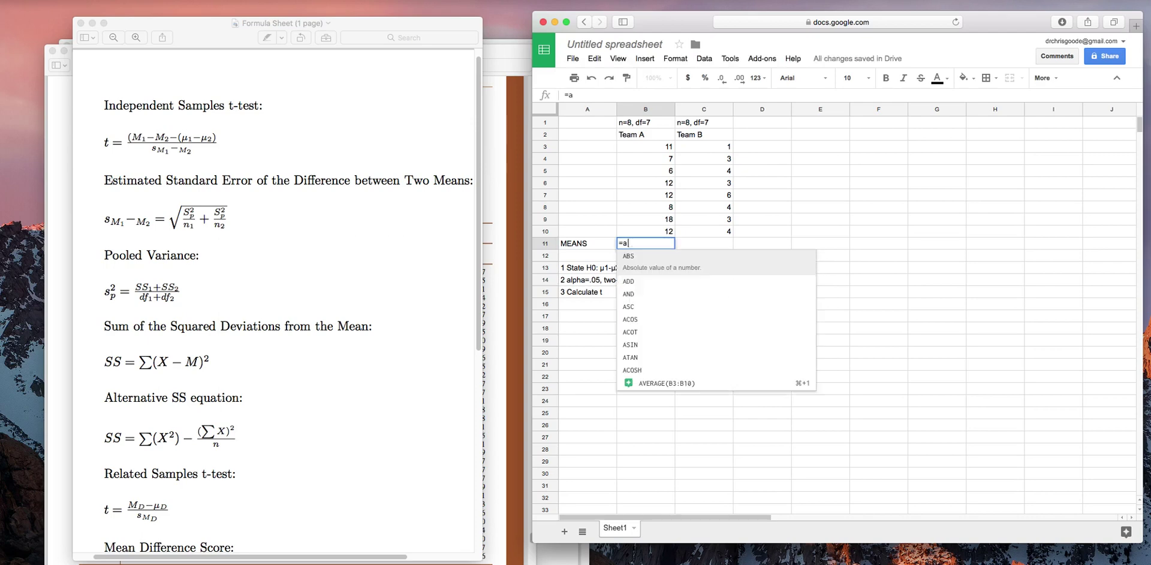
{"action": "type", "text": "verage)("}
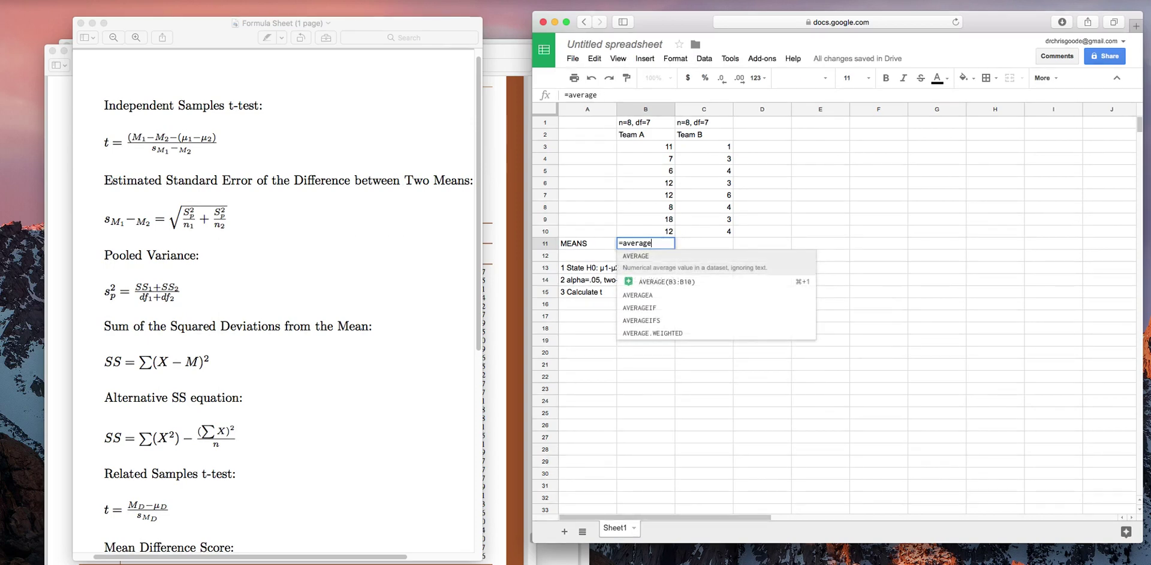
{"action": "type", "text": "("}
{"action": "left_click_drag", "start_coordinate": [630, 148], "coordinate": [639, 231]}
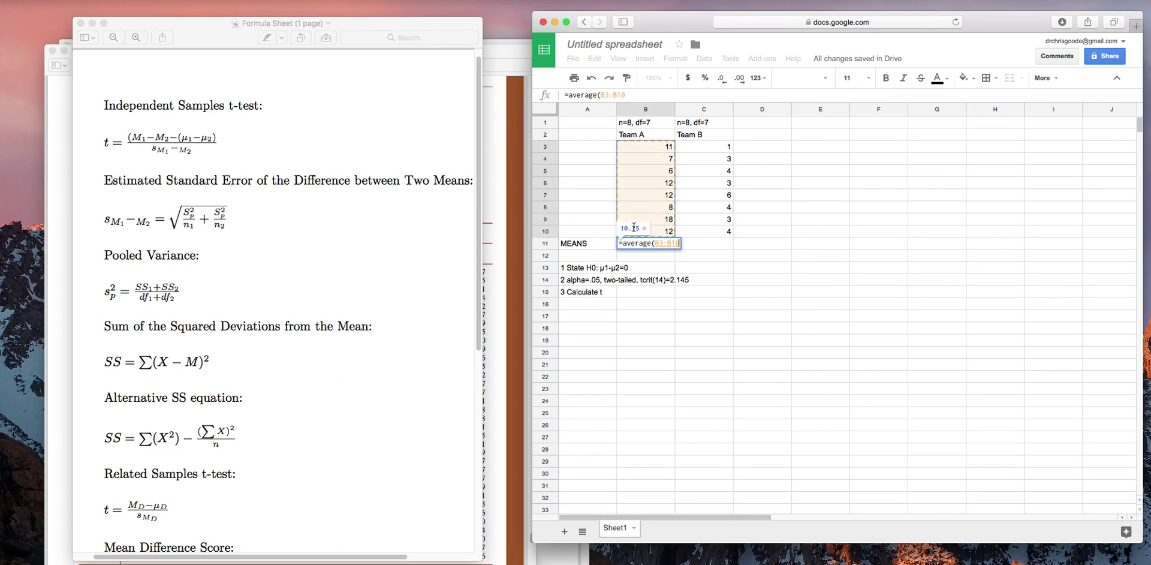
{"action": "key", "text": "Return"}
{"action": "key", "text": "Up"}
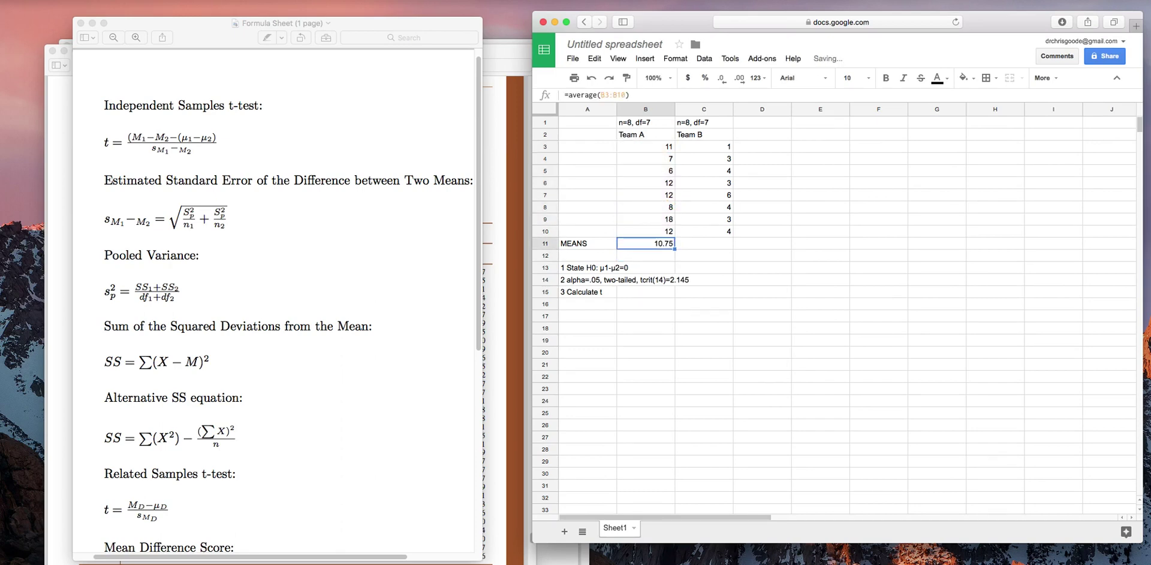
- Copy the mean formula from B11 into C11 for Team B and compare the formulas in the two cells
{"action": "key", "text": "super+c"}
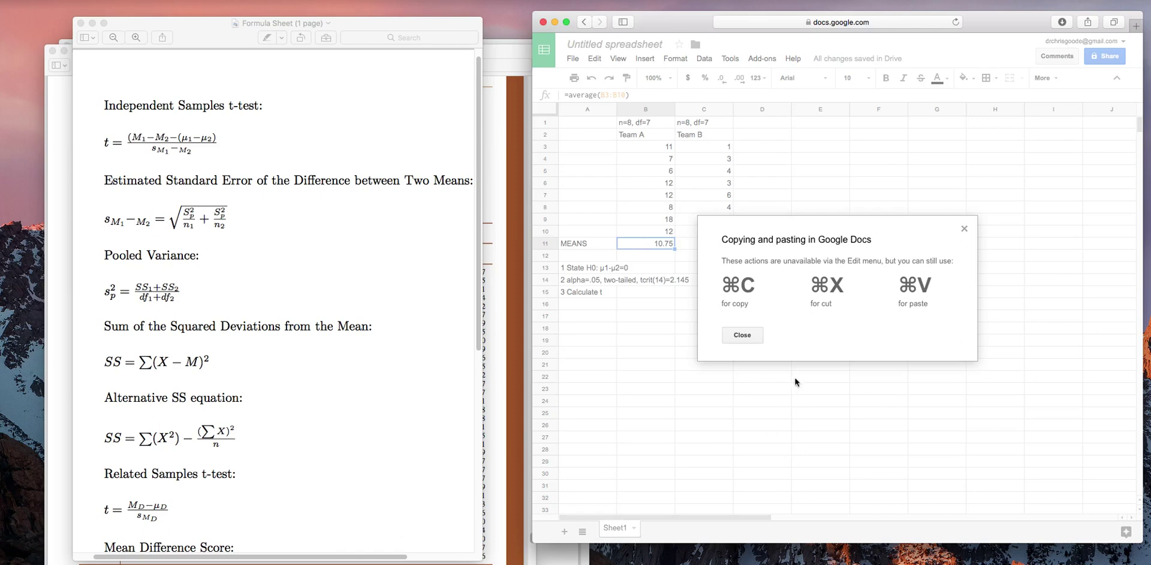
{"action": "left_click", "coordinate": [737, 336]}
{"action": "left_click", "coordinate": [736, 339]}
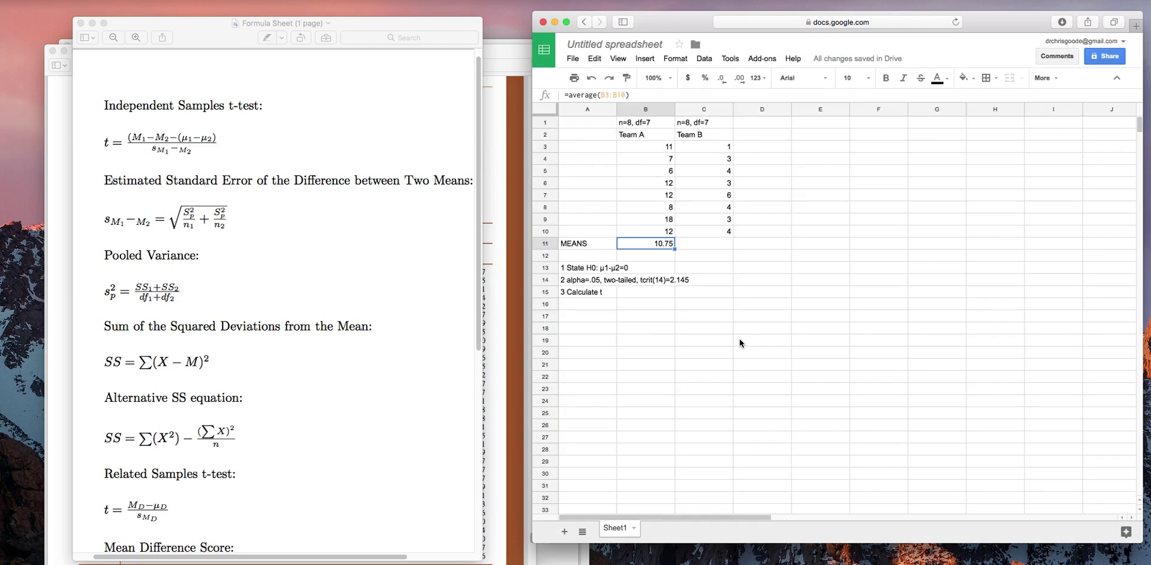
{"action": "key", "text": "Tab"}
{"action": "key", "text": "super+v"}
{"action": "key", "text": "Return"}
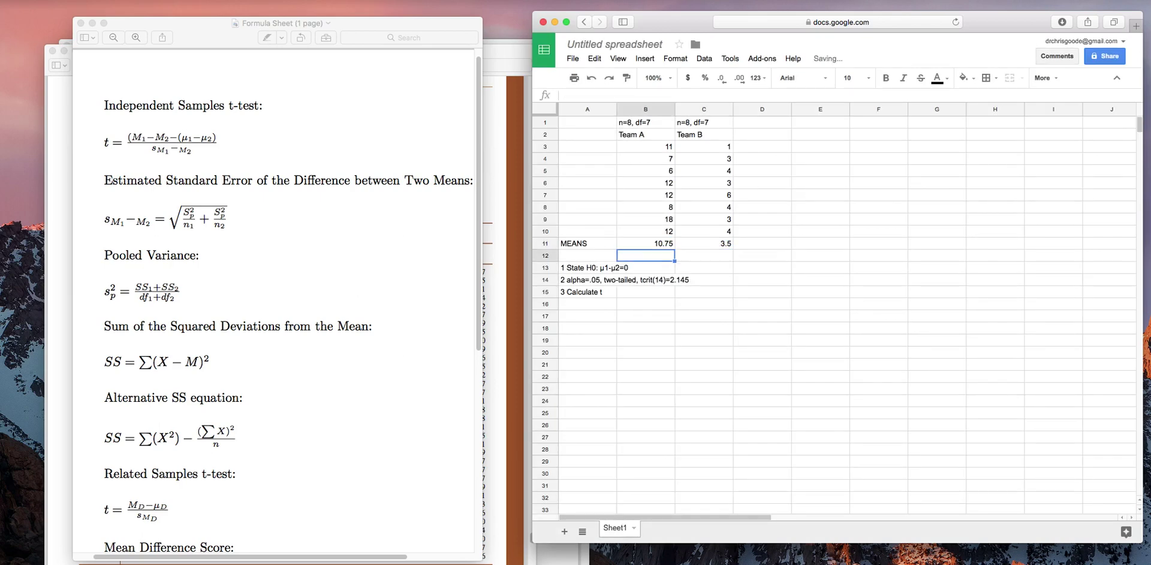
{"action": "key", "text": "Up"}
{"action": "key", "text": "Right"}
{"action": "key", "text": "Left"}
{"action": "key", "text": "Right"}
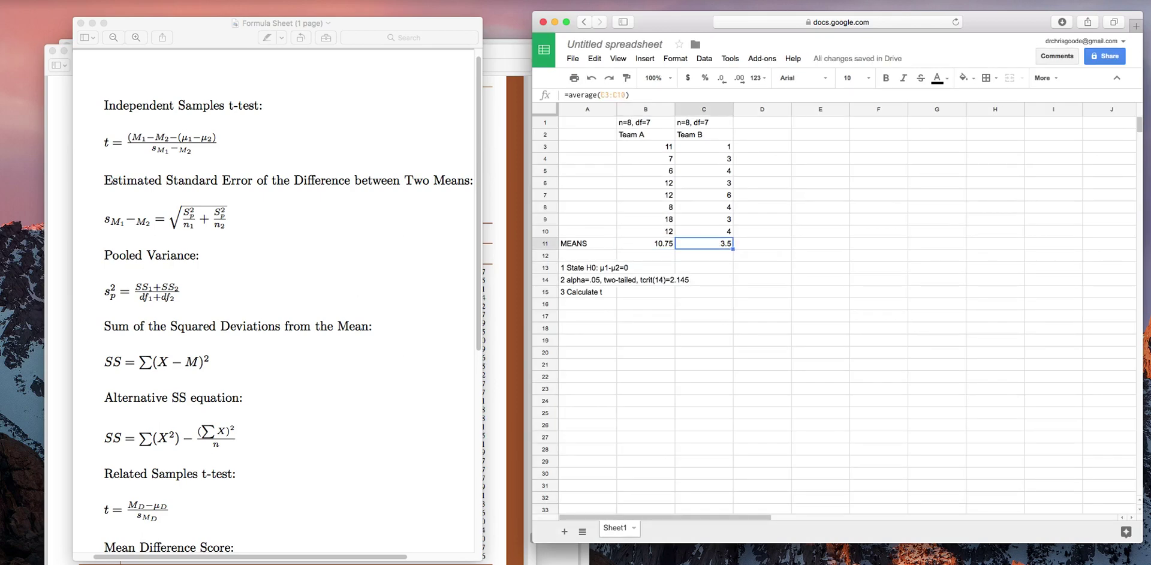
{"action": "key", "text": "Left"}
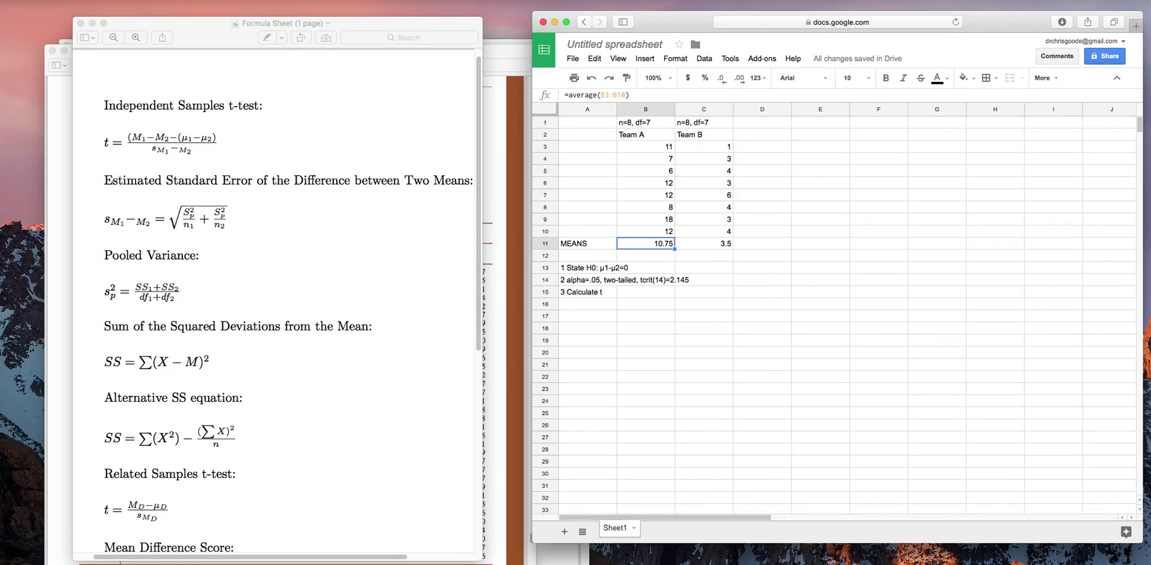
{"action": "key", "text": "Right"}
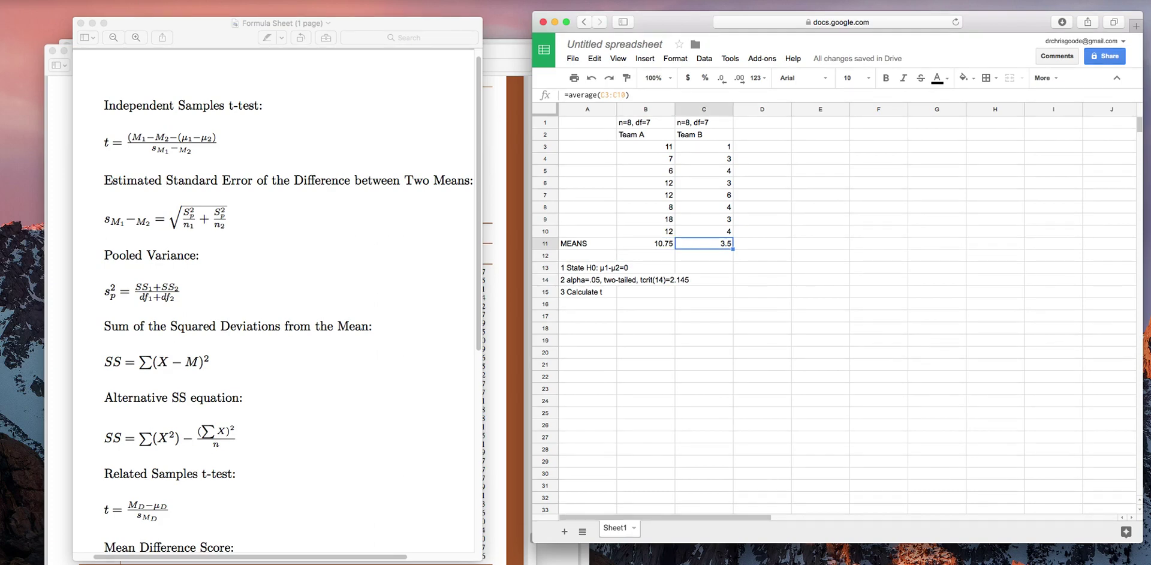
- Make the MEANS row bold across A11:C11
{"action": "left_click", "coordinate": [604, 241], "text": "shift"}
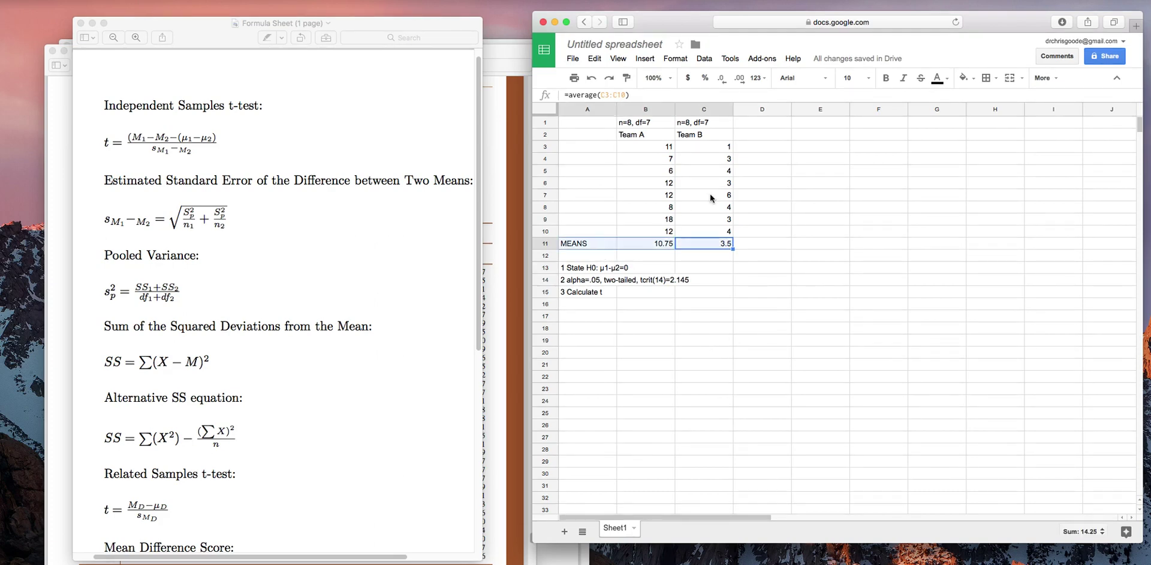
{"action": "left_click", "coordinate": [886, 79]}
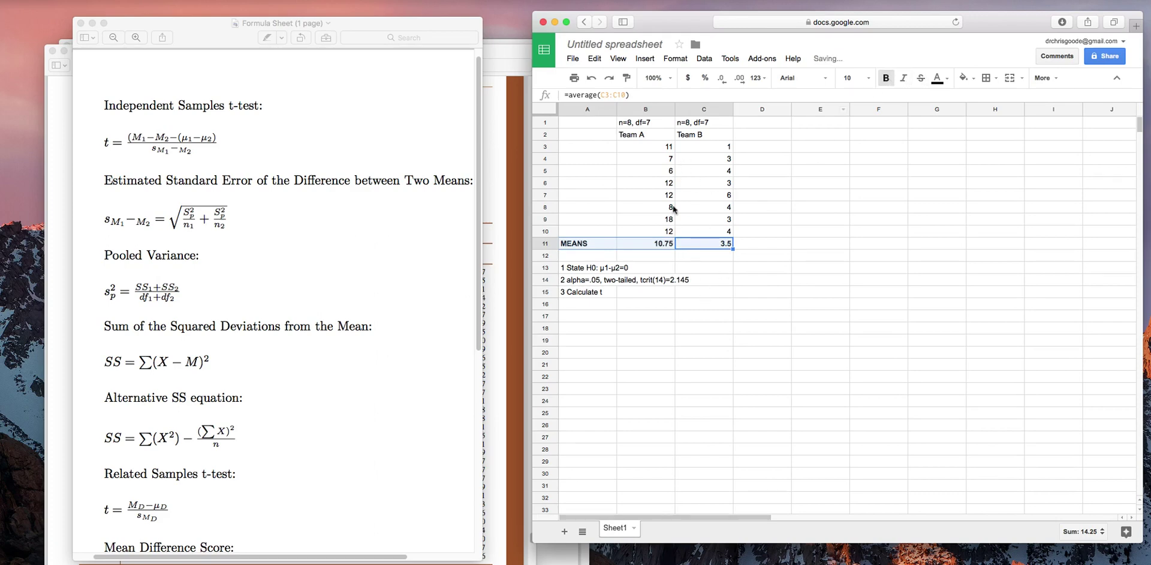
{"action": "left_click", "coordinate": [650, 256]}
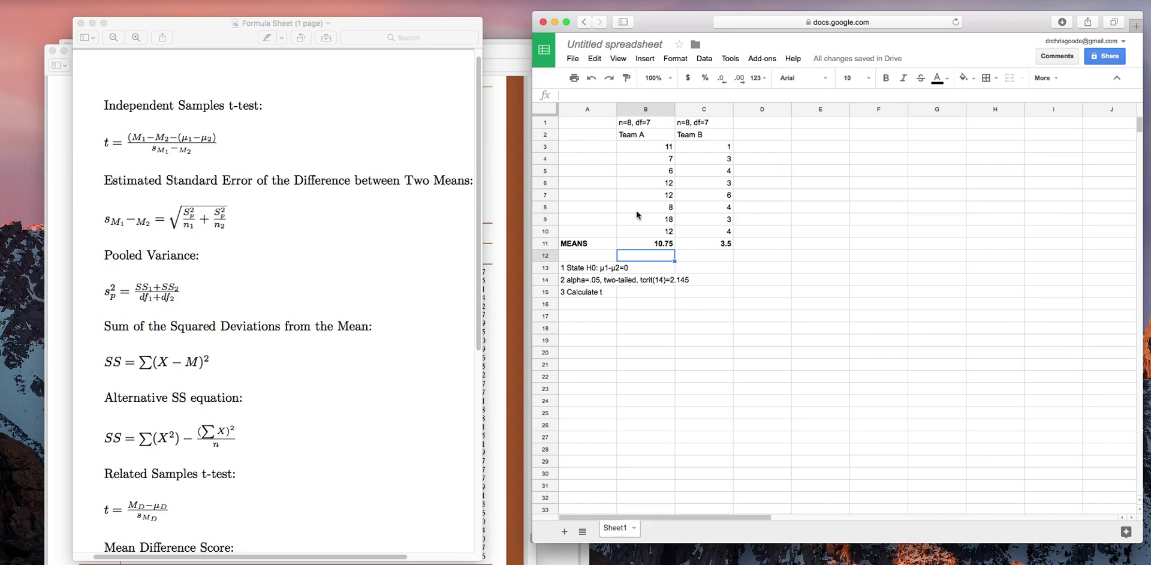
- Insert two blank columns between the Team A and Team B columns
{"action": "left_click", "coordinate": [706, 111]}
{"action": "right_click", "coordinate": [706, 111]}
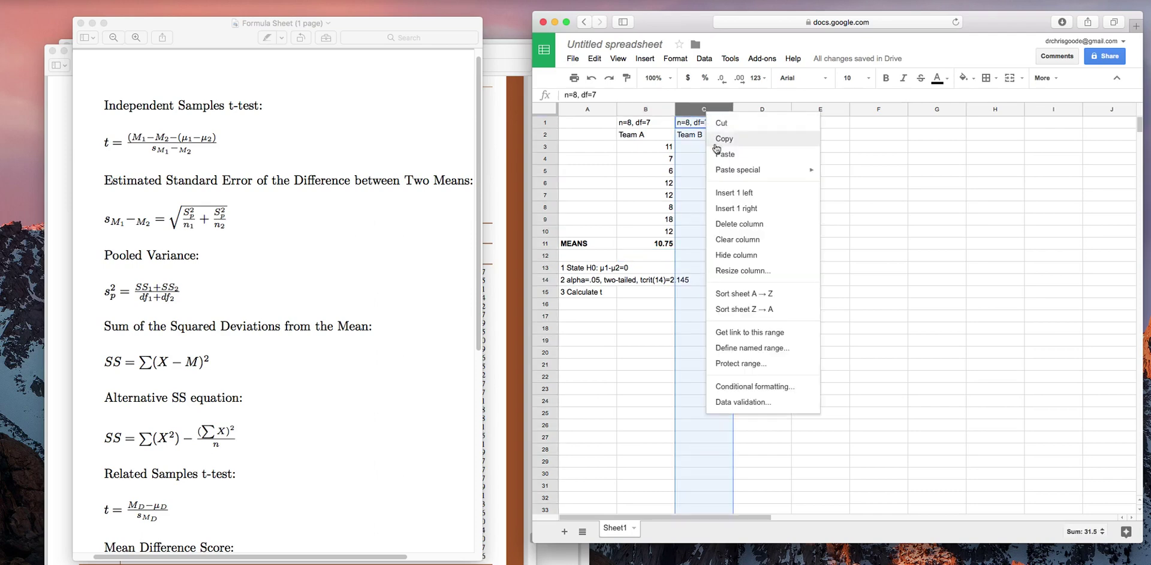
{"action": "left_click", "coordinate": [720, 192]}
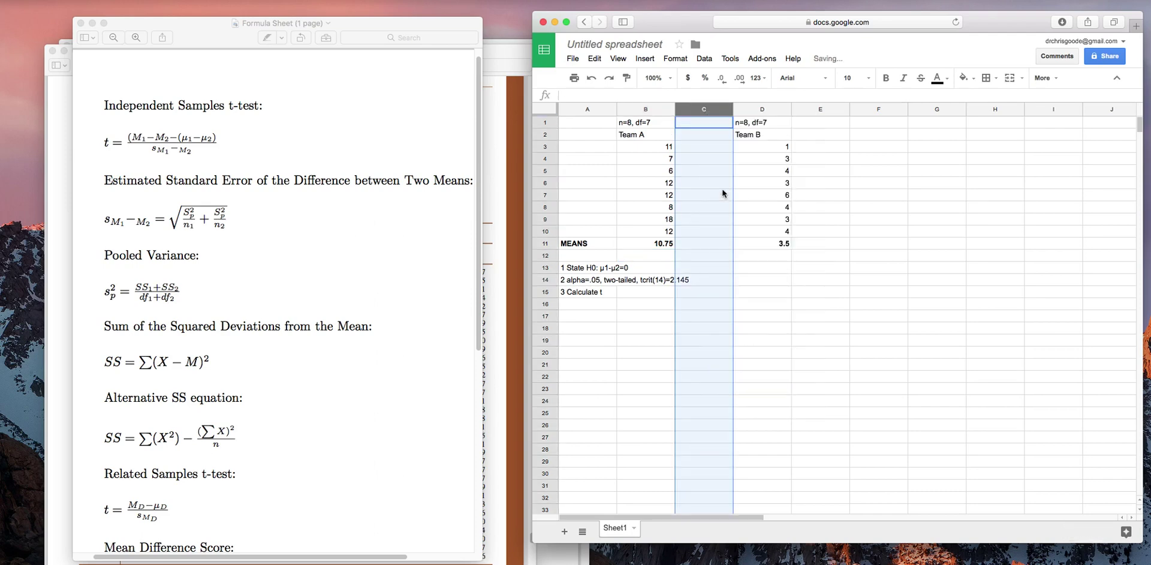
{"action": "right_click", "coordinate": [708, 108]}
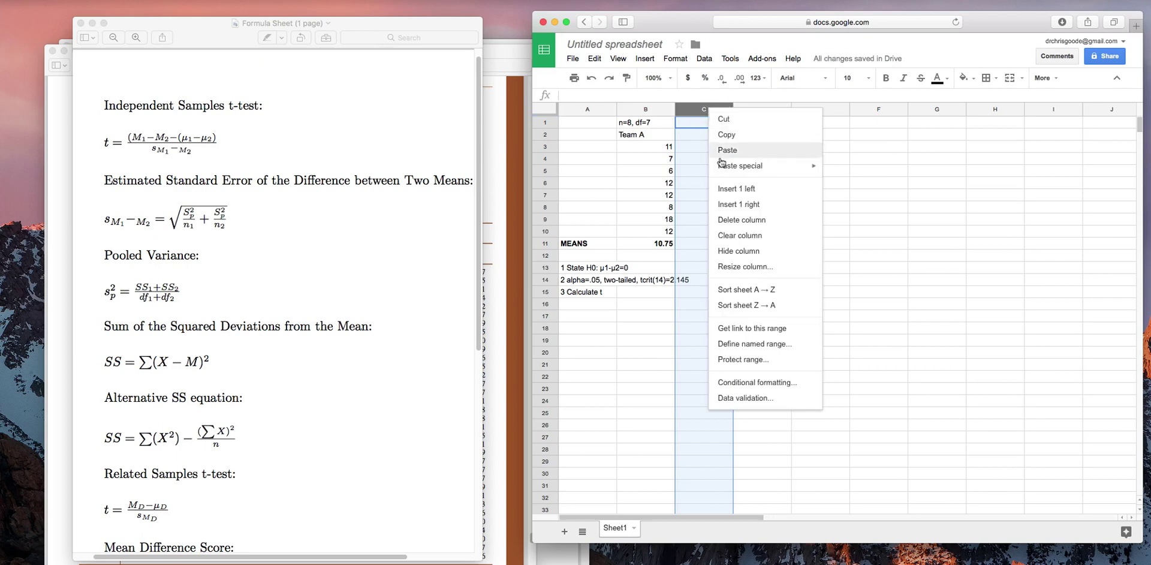
{"action": "left_click", "coordinate": [722, 190]}
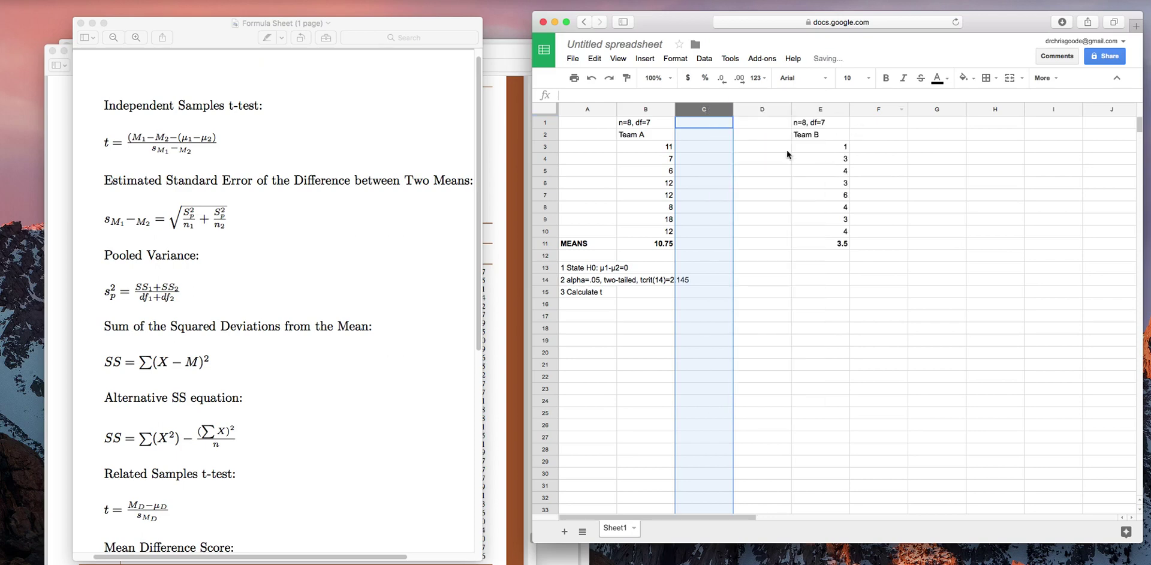
- Enter the headings "Deviations" in C2 and "Dev^2" in D2 beside Team A
{"action": "left_click", "coordinate": [702, 135]}
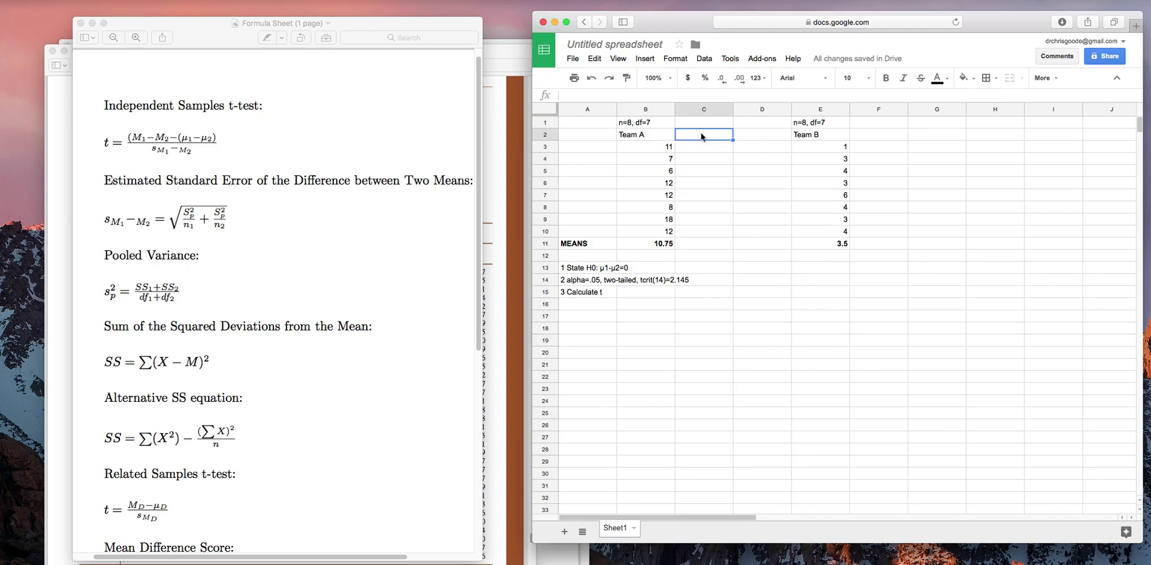
{"action": "type", "text": "Deviations"}
{"action": "key", "text": "Tab"}
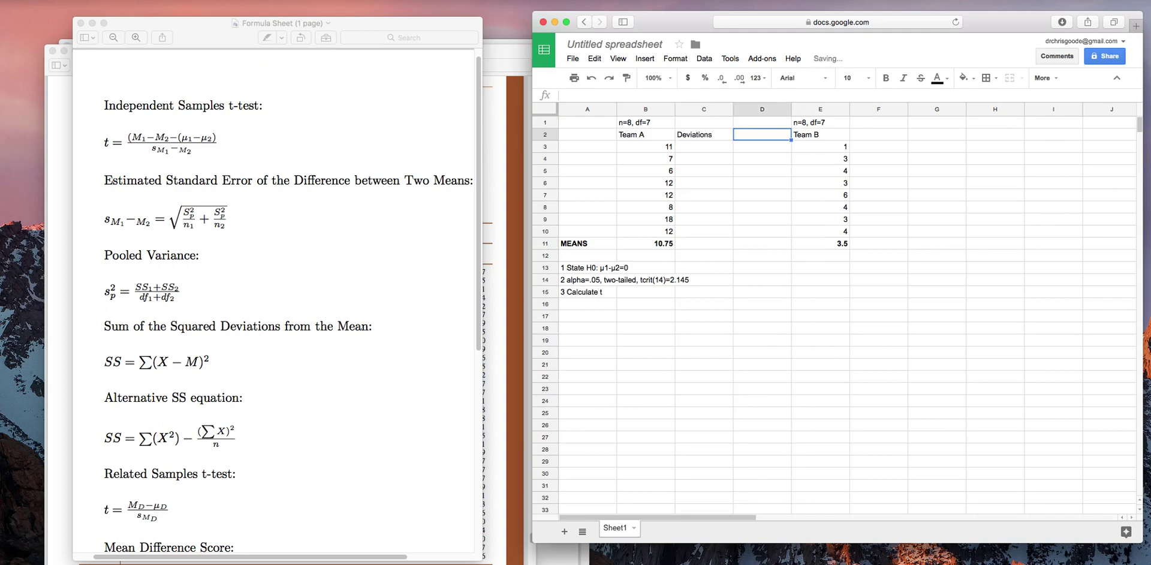
{"action": "type", "text": "Dev^2"}
- Copy the Deviations and Dev^2 headings to F2:G2 beside Team B
{"action": "key", "text": "shift+Left"}
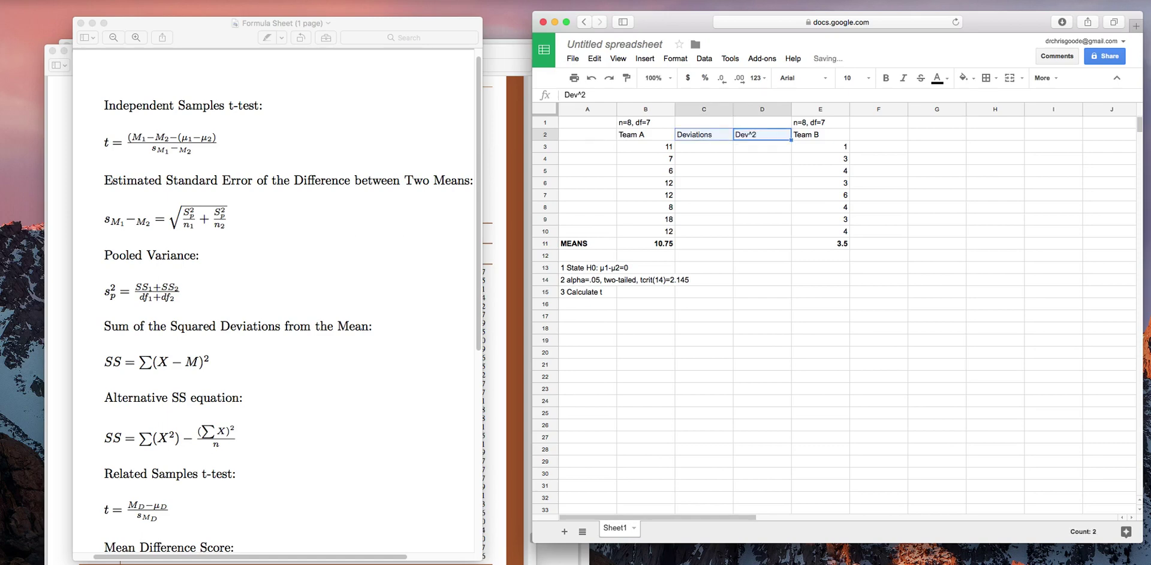
{"action": "key", "text": "Right"}
{"action": "key", "text": "Right"}
{"action": "key", "text": "ctrl+v"}
- Enter the formula =B3-$B$11 in C3 for the first Team A deviation, with the mean as an absolute reference
{"action": "key", "text": "Down"}
{"action": "key", "text": "Left"}
{"action": "key", "text": "Left"}
{"action": "key", "text": "Left"}
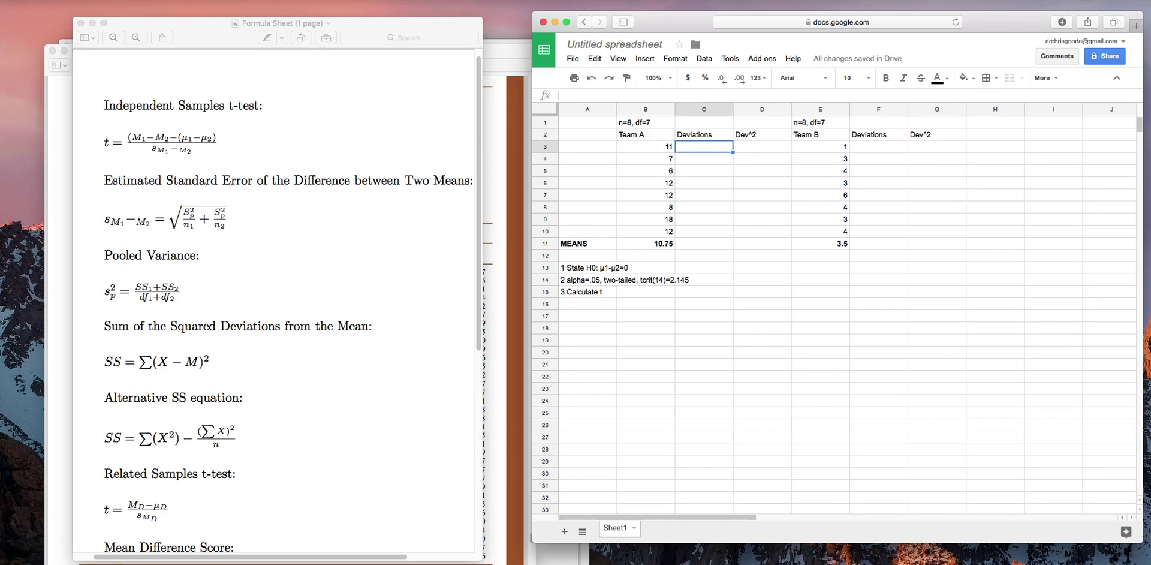
{"action": "type", "text": "="}
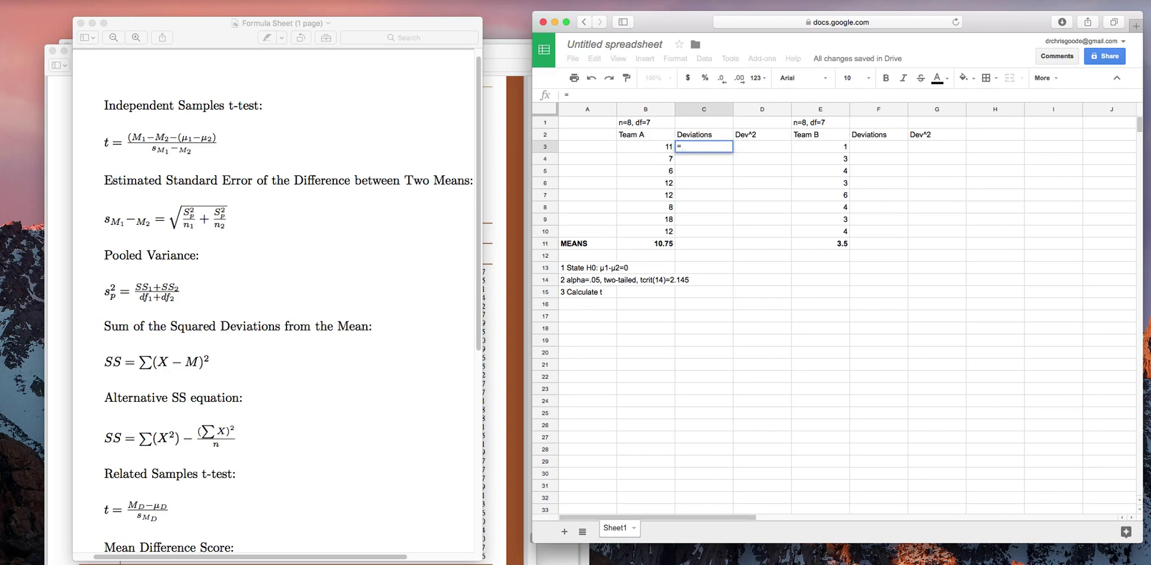
{"action": "key", "text": "Left"}
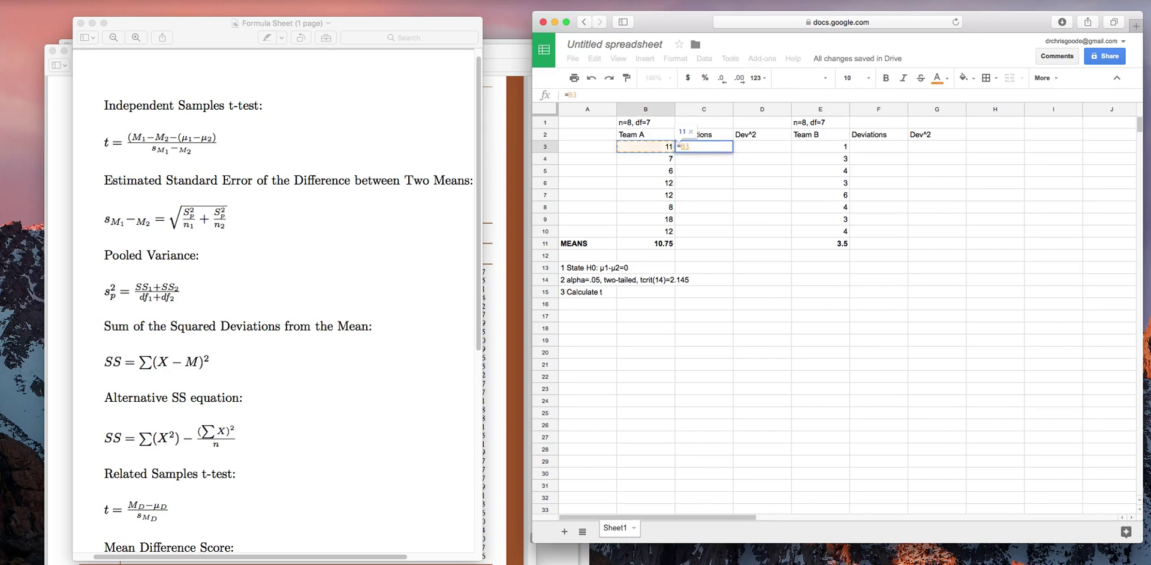
{"action": "type", "text": "-"}
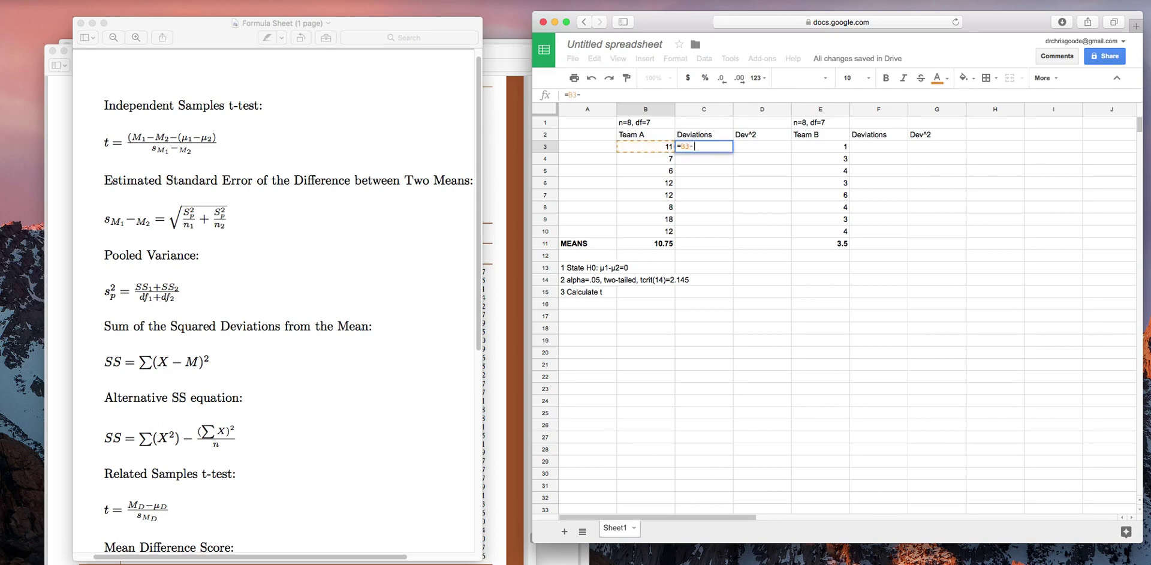
{"action": "left_click", "coordinate": [656, 246]}
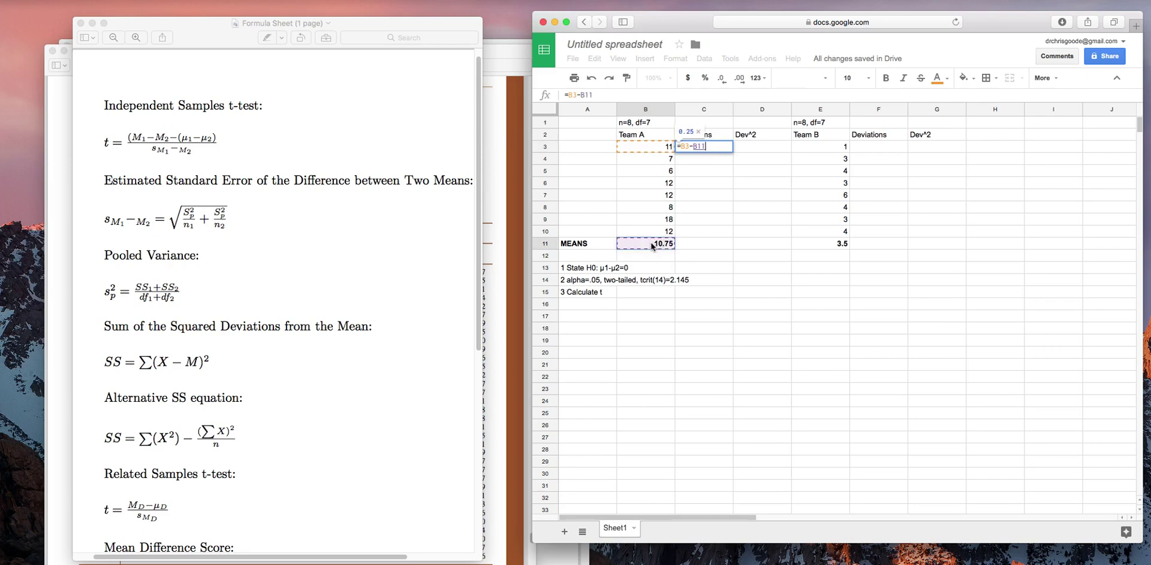
{"action": "left_click", "coordinate": [695, 146]}
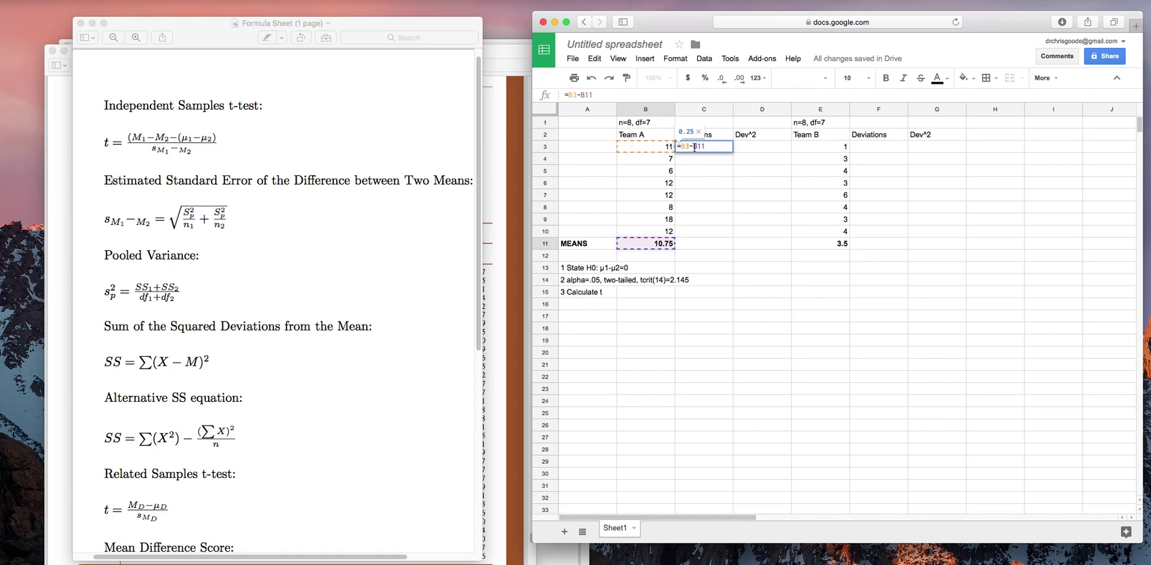
{"action": "type", "text": "$"}
{"action": "left_click", "coordinate": [700, 146]}
{"action": "type", "text": "$"}
{"action": "key", "text": "Return"}
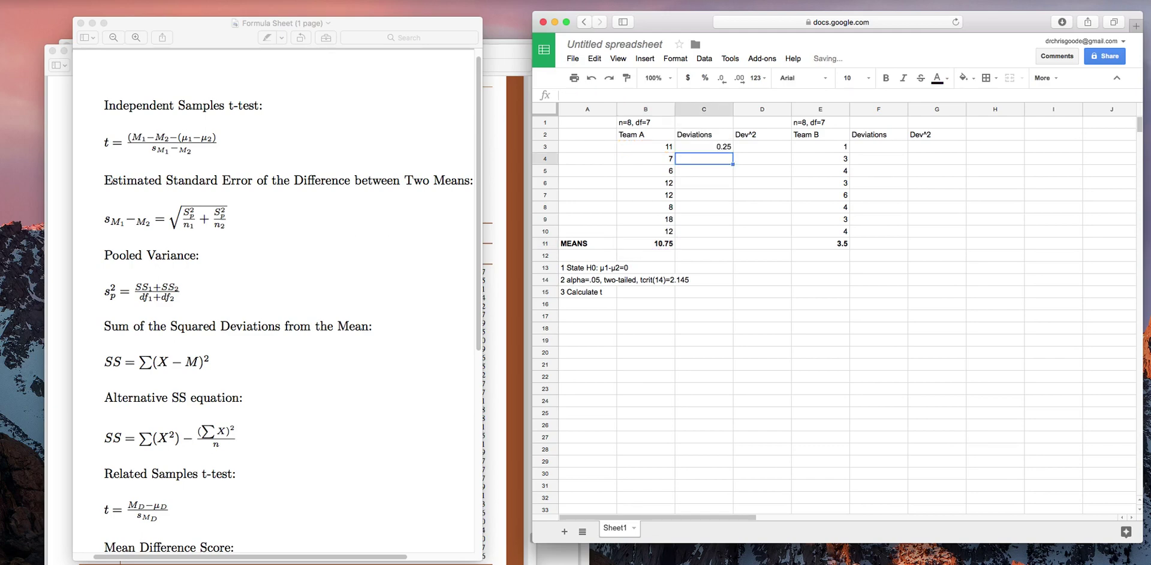
- Copy the deviation formula from C3 down to C4:C10 for the remaining Team A scores
{"action": "key", "text": "Up"}
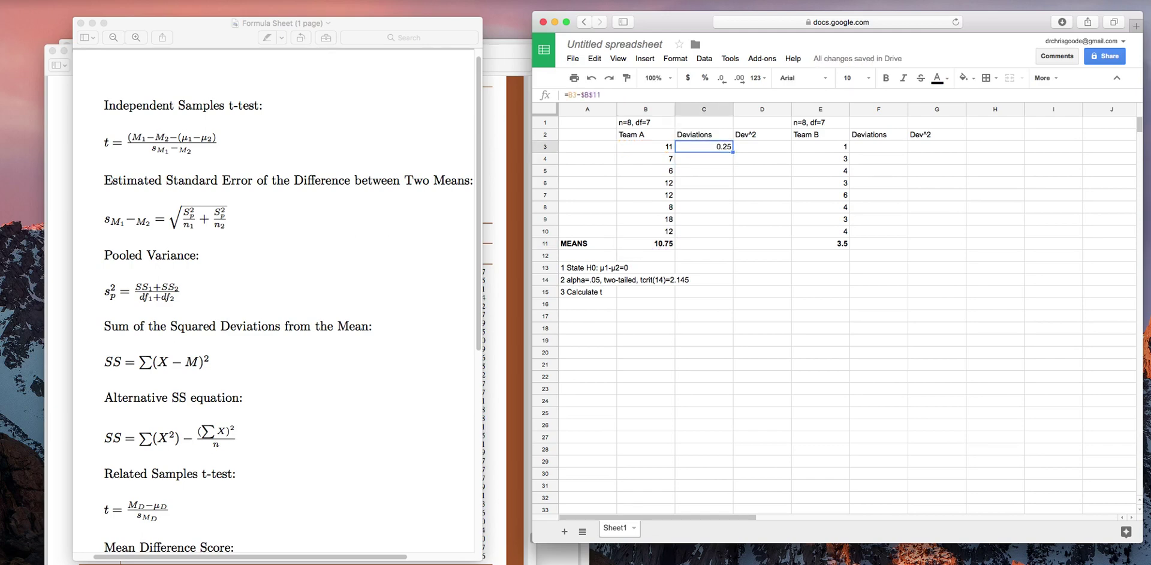
{"action": "key", "text": "super+c"}
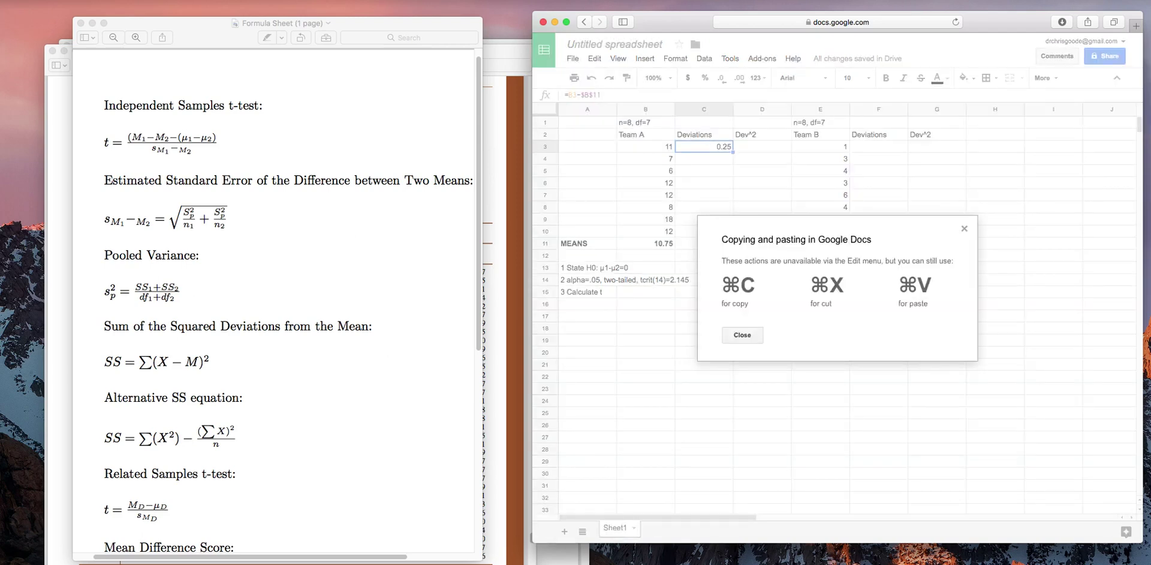
{"action": "left_click", "coordinate": [964, 229]}
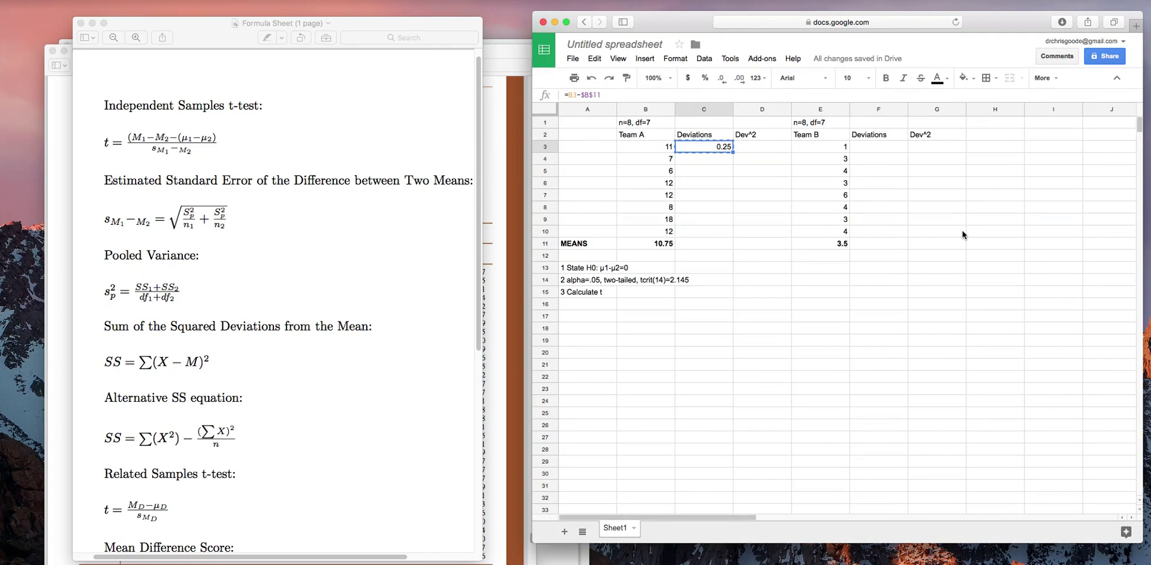
{"action": "key", "text": "Down"}
{"action": "key", "text": "shift+Down"}
{"action": "key", "text": "shift+Down"}
{"action": "key", "text": "shift+Down"}
{"action": "key", "text": "shift+Down"}
{"action": "key", "text": "shift+Down"}
{"action": "key", "text": "shift+Down"}
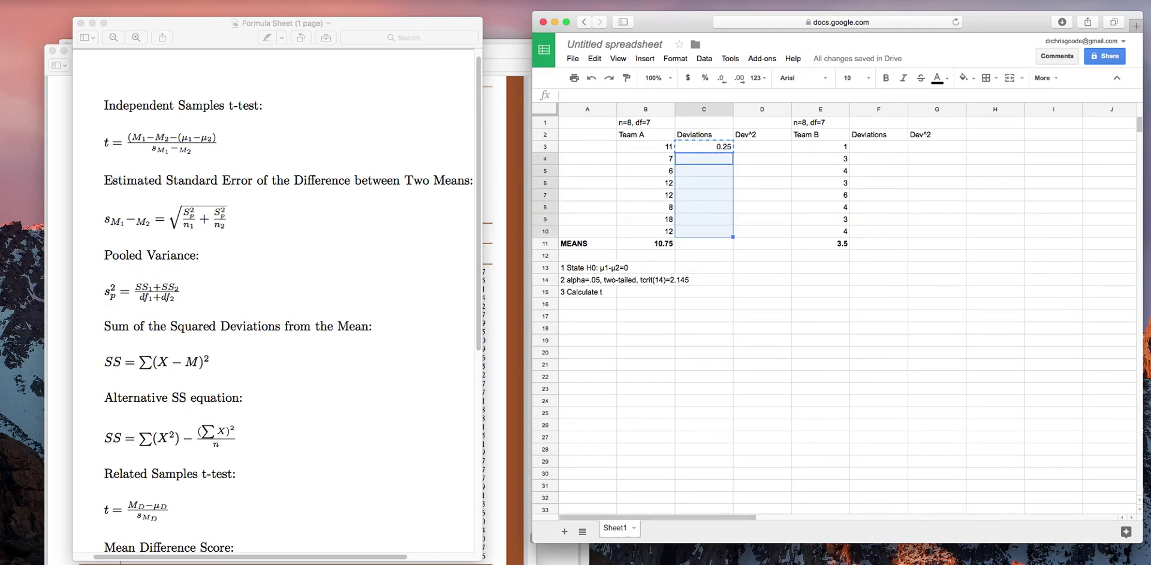
{"action": "key", "text": "super+v"}
- Enter the formula =E3-$E$11 in F3 for the first Team B deviation, with the mean as an absolute reference
{"action": "key", "text": "Right"}
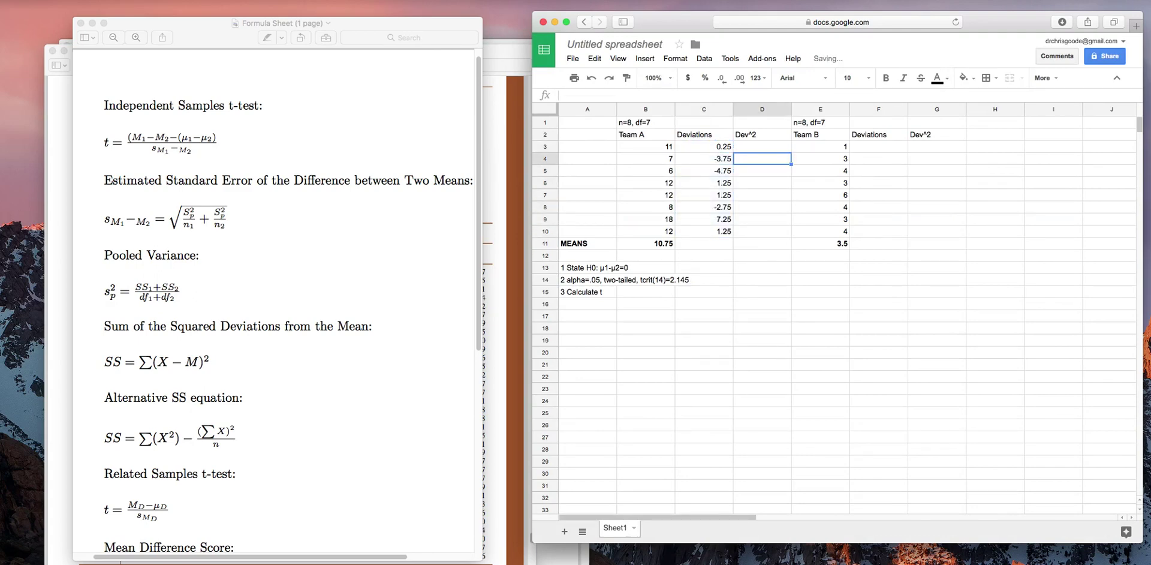
{"action": "key", "text": "Up"}
{"action": "key", "text": "Right"}
{"action": "key", "text": "Right"}
{"action": "type", "text": "="}
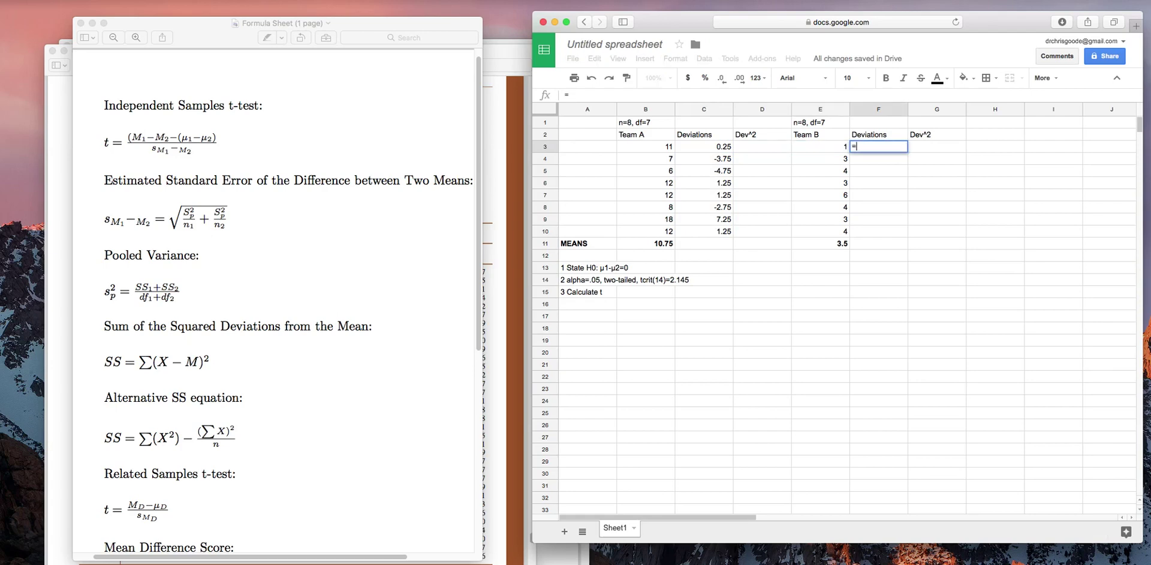
{"action": "key", "text": "Left"}
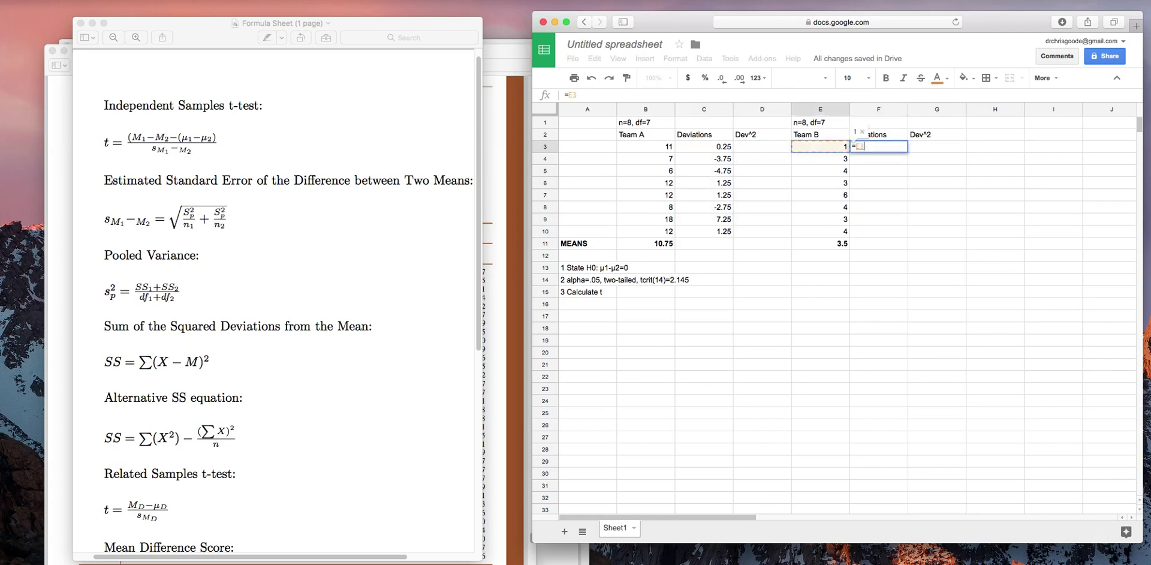
{"action": "type", "text": "-"}
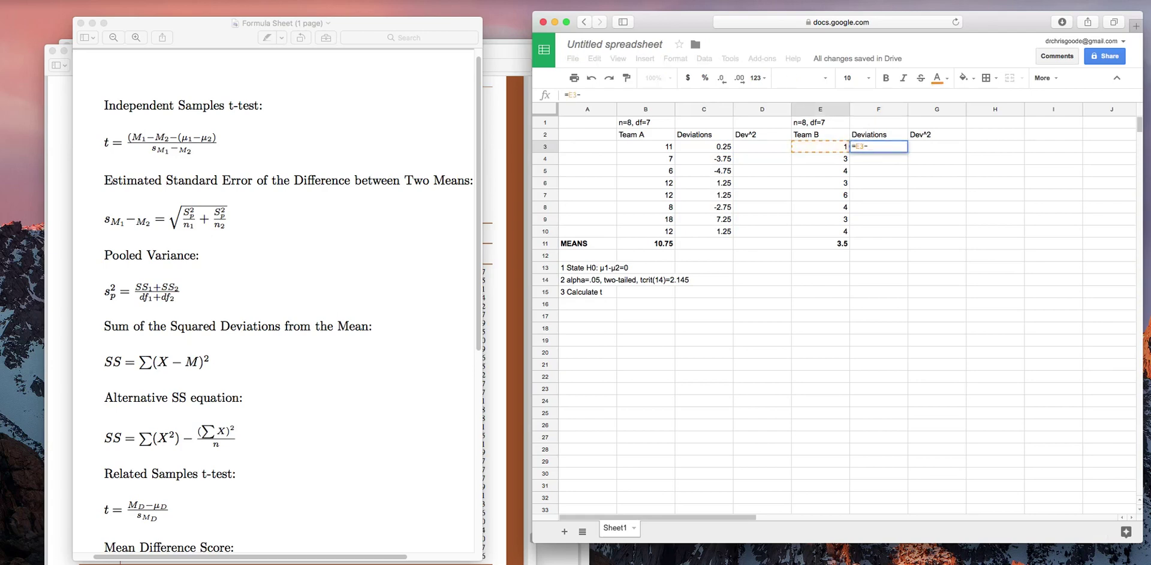
{"action": "left_click", "coordinate": [844, 245]}
{"action": "left_click", "coordinate": [868, 146]}
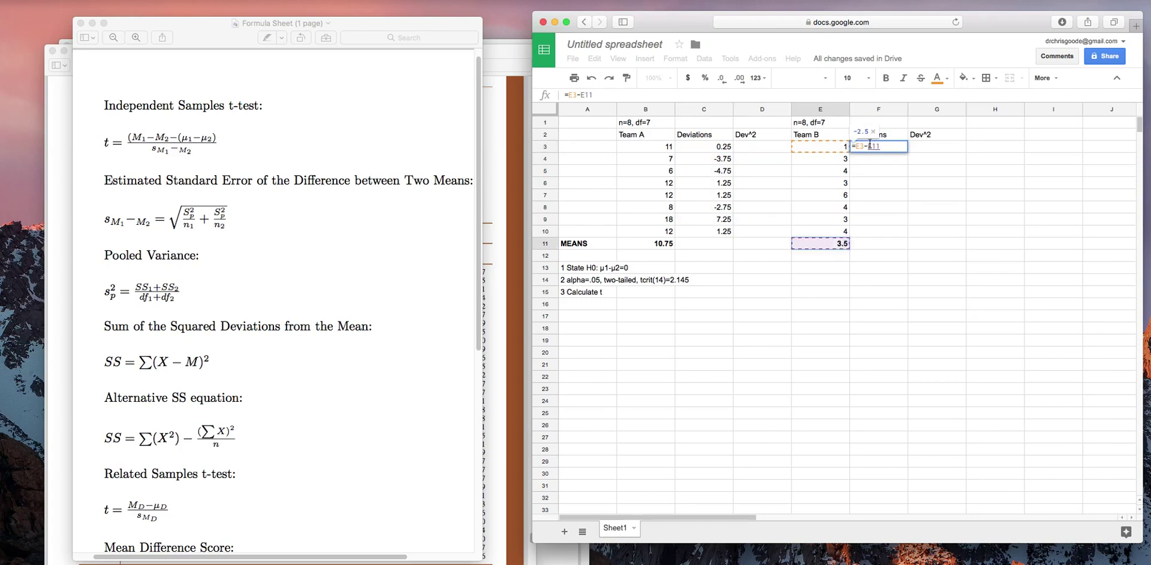
{"action": "type", "text": "$"}
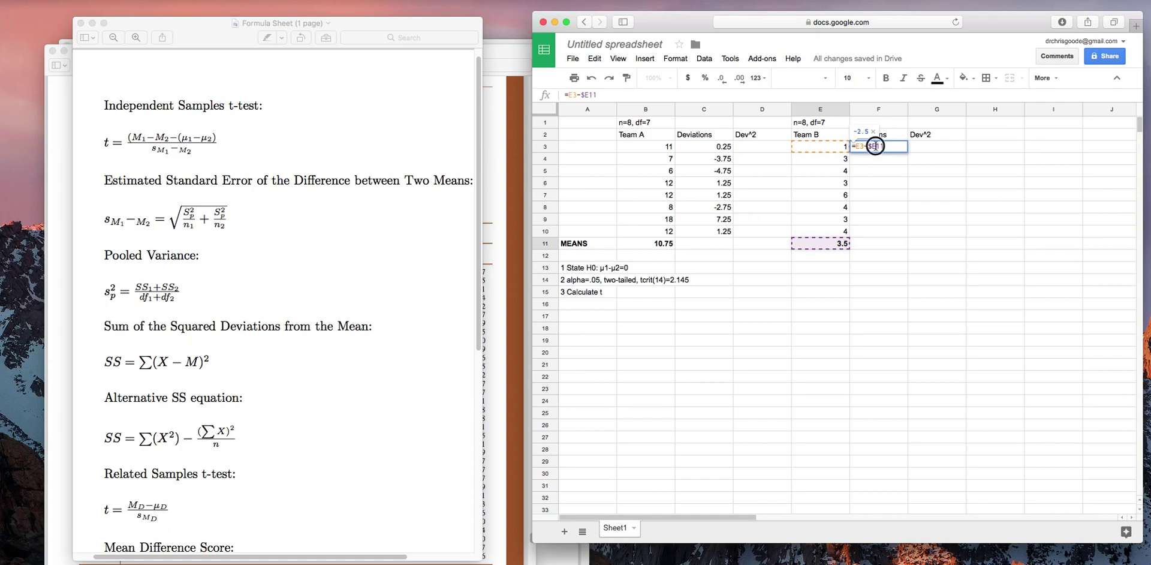
{"action": "left_click", "coordinate": [878, 145]}
{"action": "type", "text": "$"}
{"action": "key", "text": "Return"}
- Copy the deviation formula from F3 down to F4:F10 for the remaining Team B scores
{"action": "key", "text": "Up"}
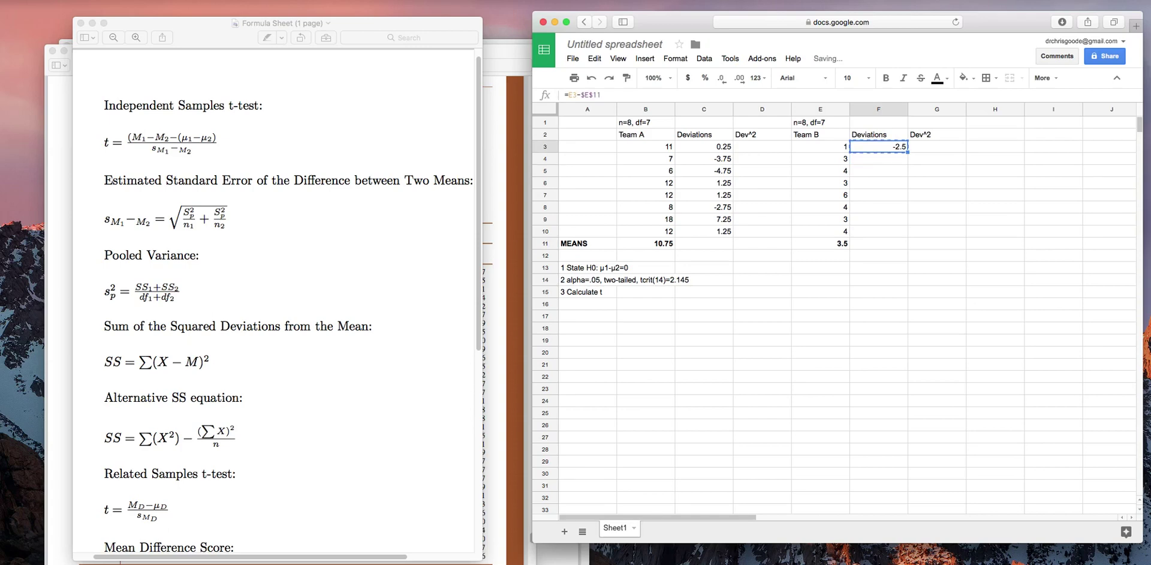
{"action": "key", "text": "Down"}
{"action": "key", "text": "shift+Down"}
{"action": "key", "text": "shift+Down"}
{"action": "key", "text": "shift+Down"}
{"action": "key", "text": "shift+Down"}
{"action": "key", "text": "shift+Down"}
{"action": "key", "text": "shift+Down"}
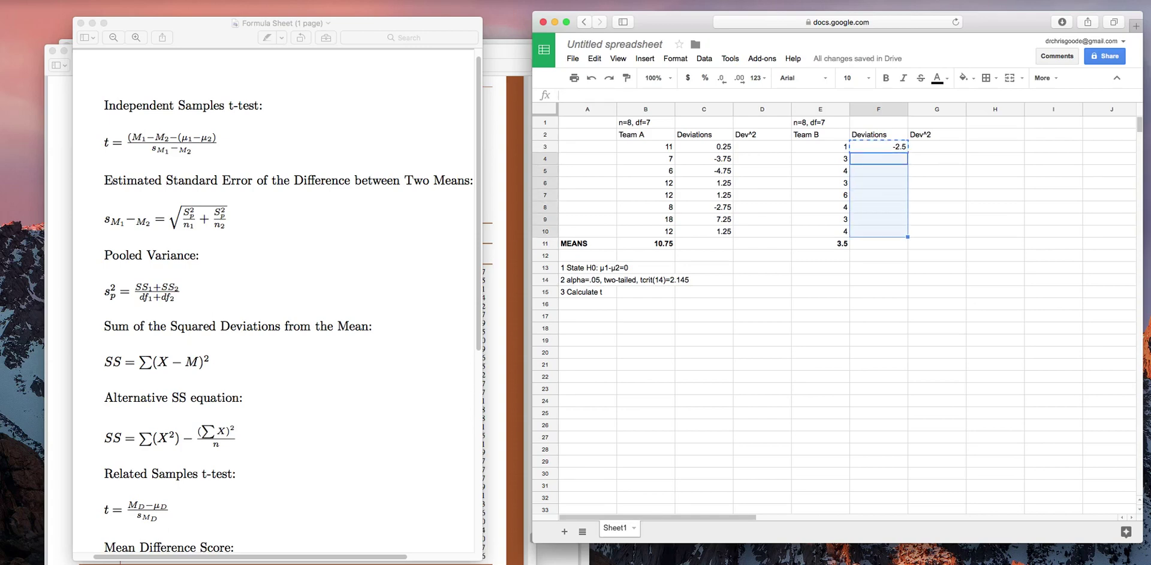
{"action": "key", "text": "super+v"}
- Begin a formula in D3 for Team A's first squared deviation
{"action": "key", "text": "Up"}
{"action": "key", "text": "Left"}
{"action": "key", "text": "Left"}
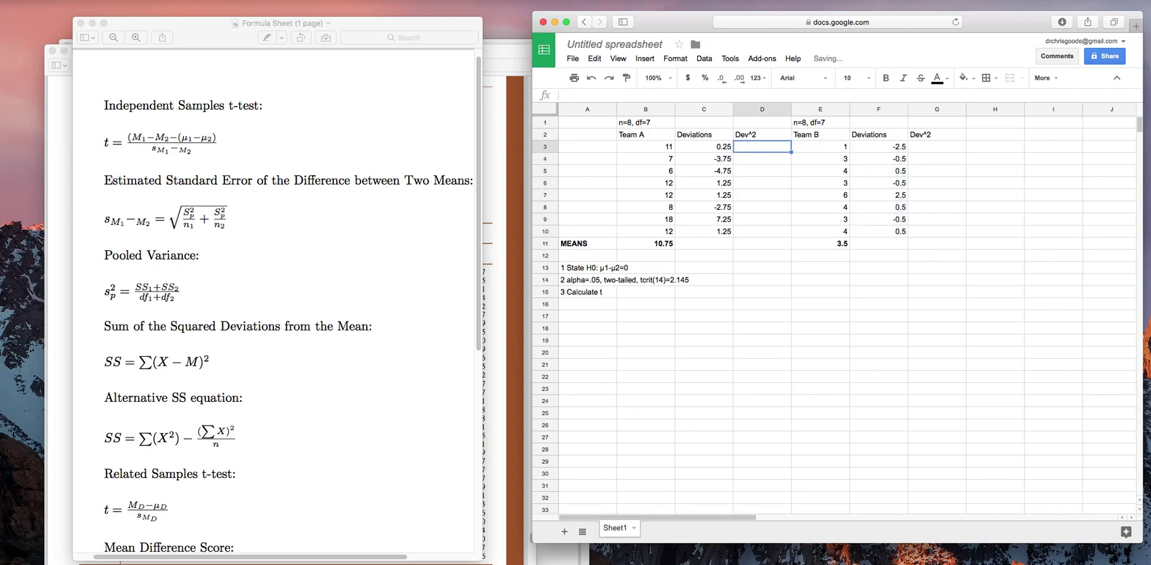
{"action": "type", "text": "="}
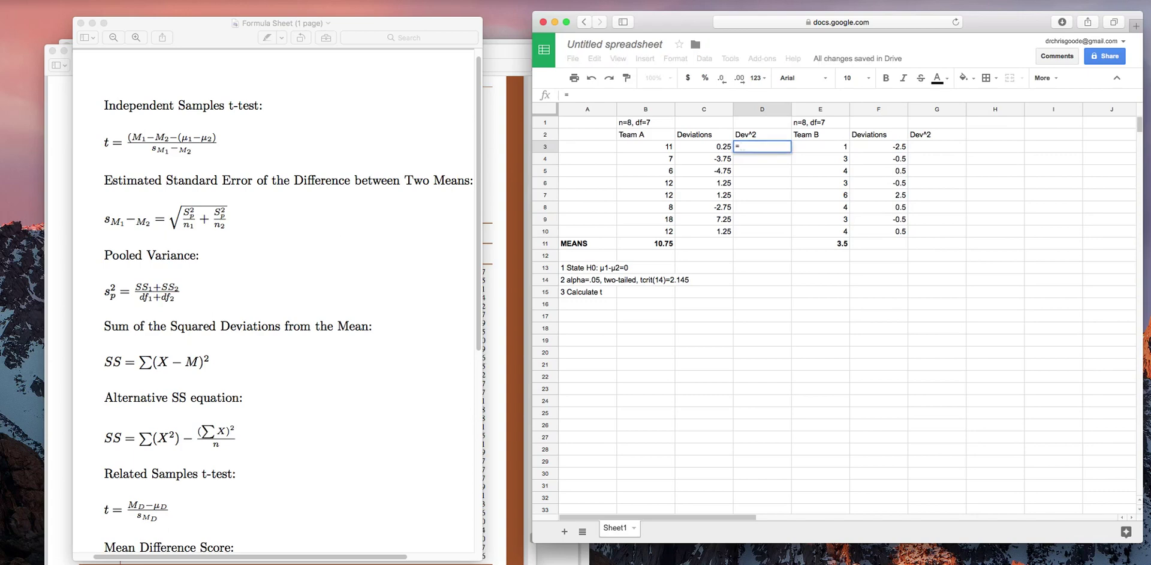
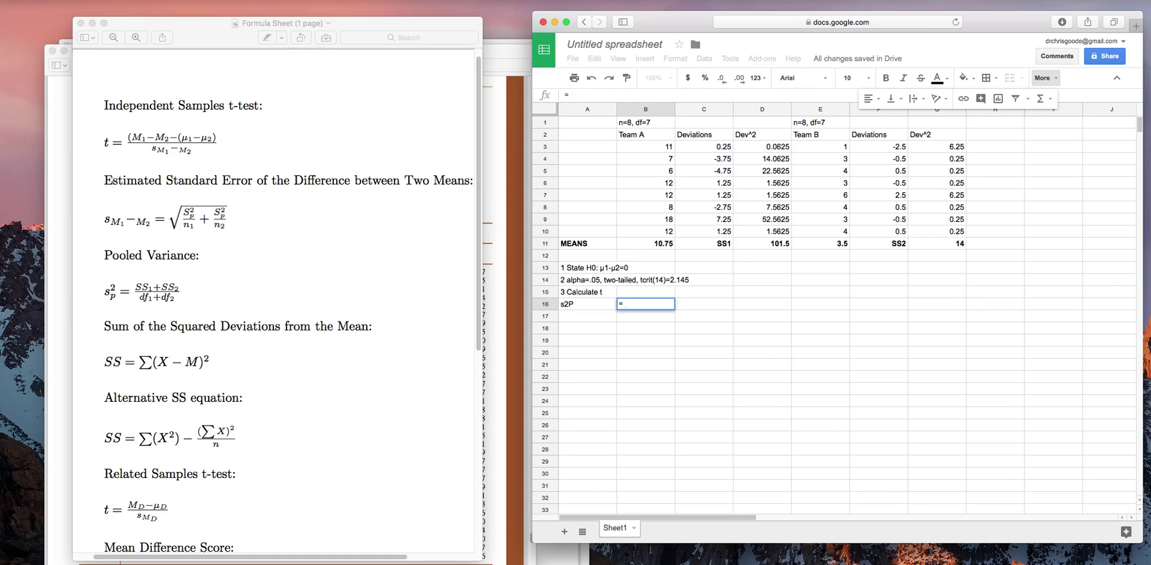
- Complete the pooled variance formula in B16 as =(D11+G11)/(7+7)
{"action": "type", "text": "("}
{"action": "left_click", "coordinate": [764, 245]}
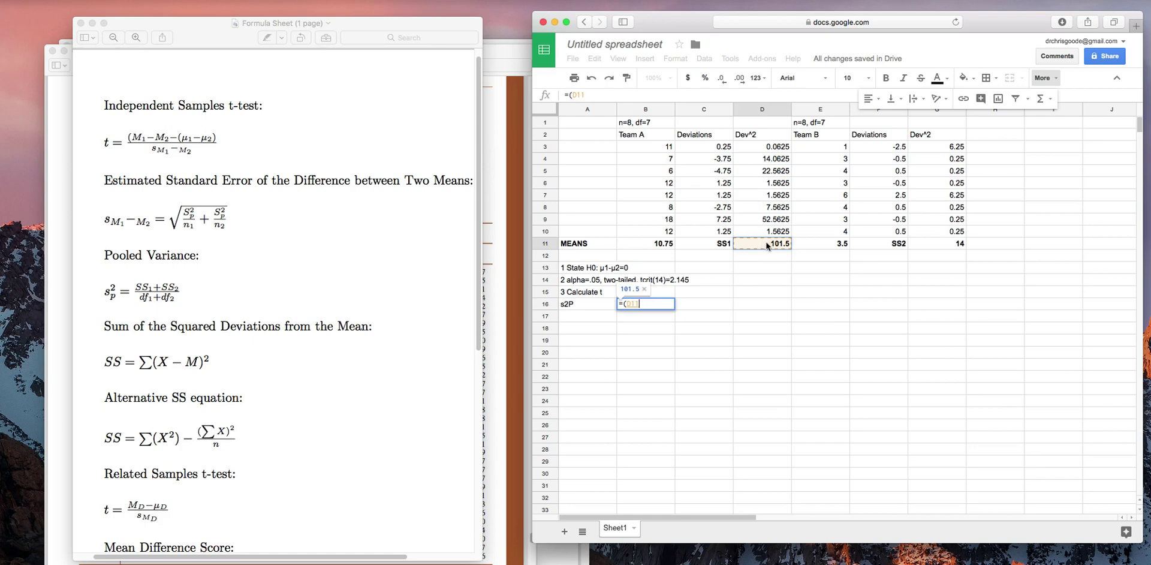
{"action": "type", "text": "="}
{"action": "key", "text": "BackSpace"}
{"action": "type", "text": "+"}
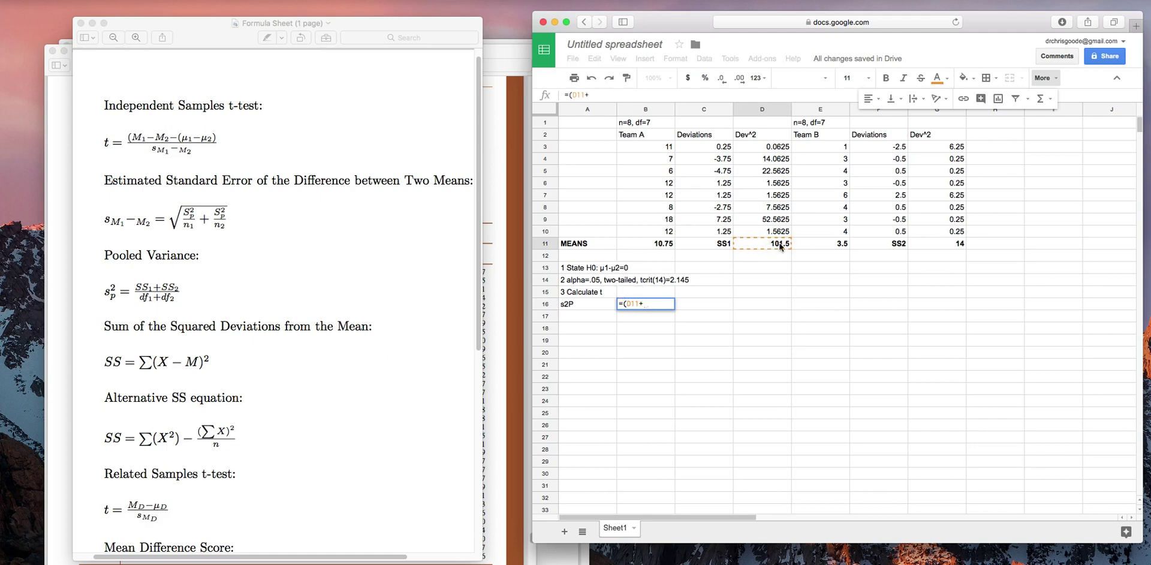
{"action": "left_click", "coordinate": [923, 245]}
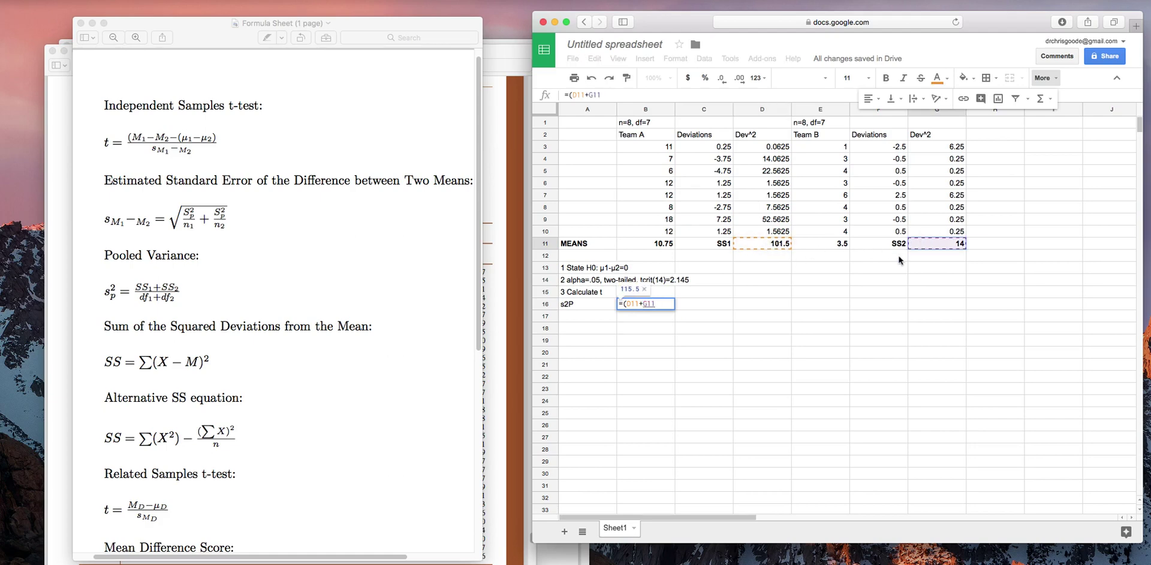
{"action": "type", "text": ")"}
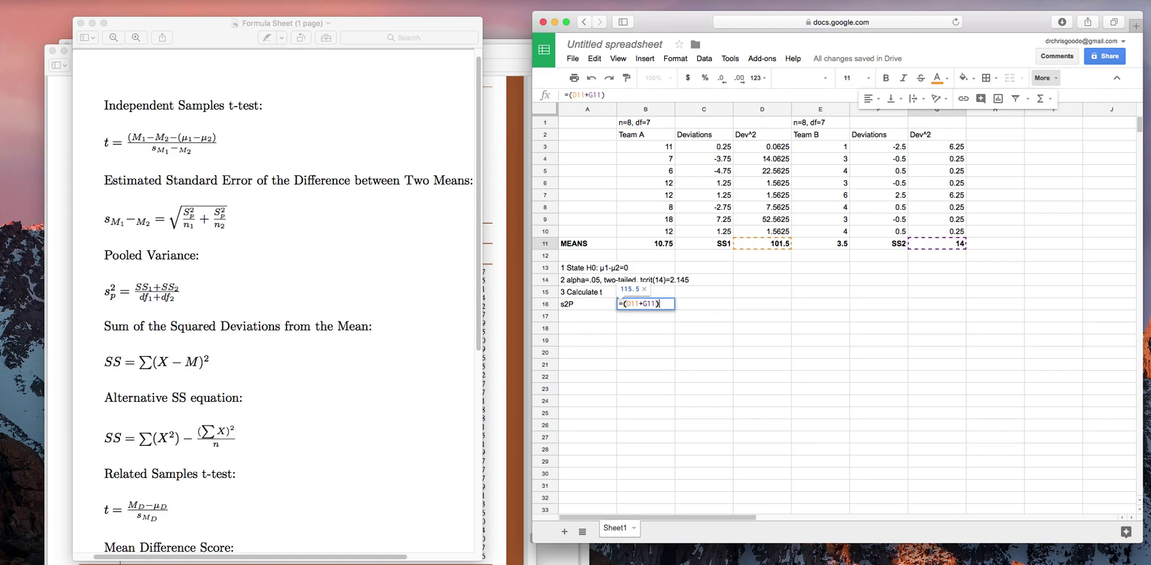
{"action": "type", "text": "/("}
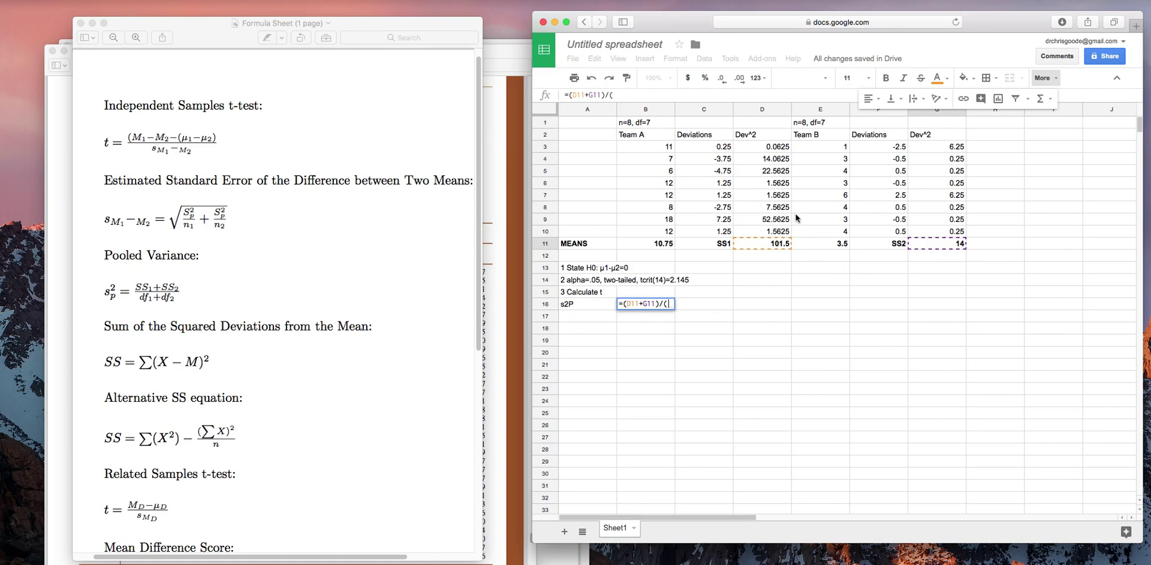
{"action": "type", "text": "7"}
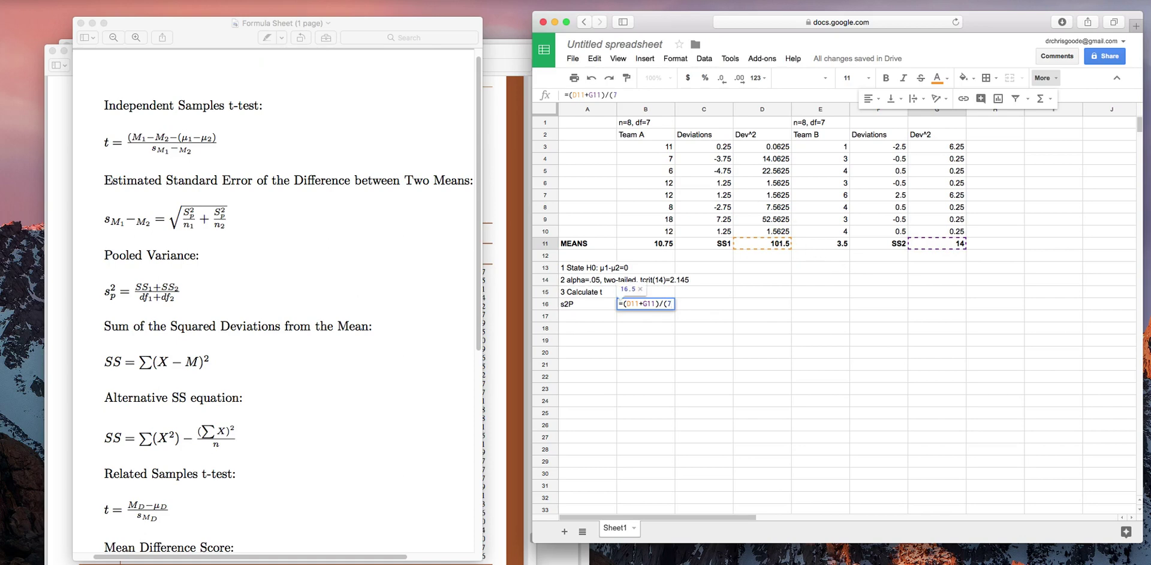
{"action": "type", "text": "+7)"}
{"action": "key", "text": "Return"}
- Label cell A17 "Est SE" below the s2P label
{"action": "left_click", "coordinate": [587, 316]}
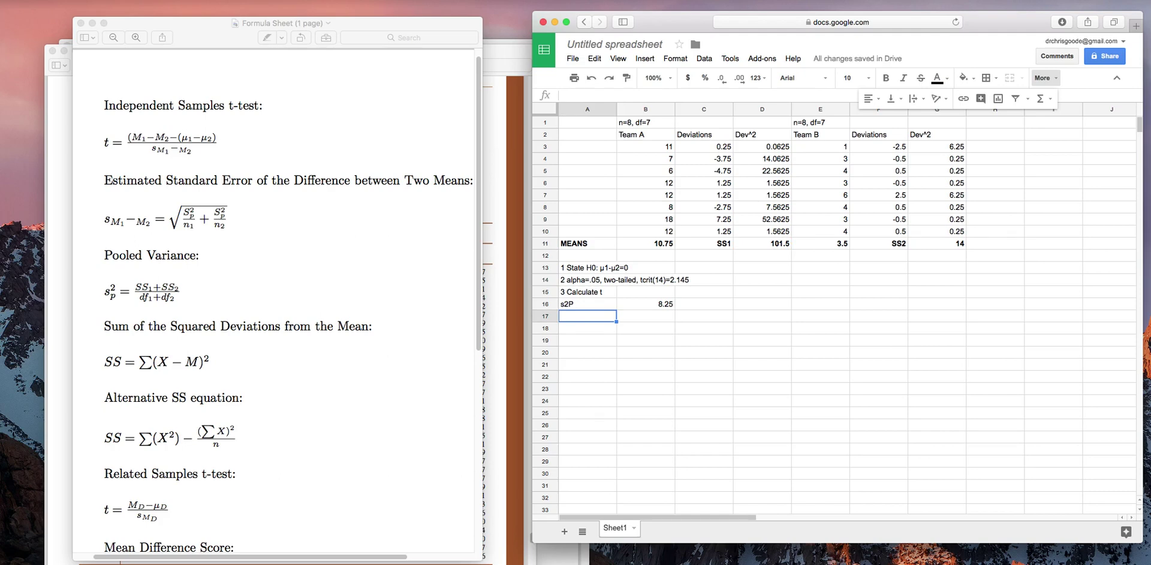
{"action": "type", "text": "Est SE"}
{"action": "key", "text": "Tab"}
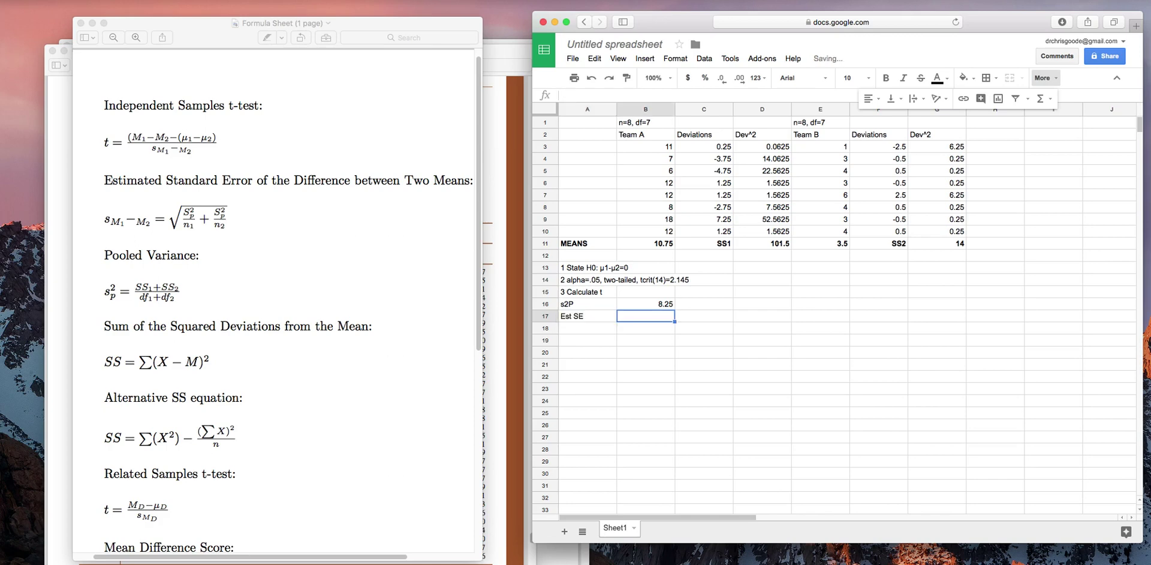
- Calculate the estimated standard error in B17 with the formula =sqrt((B16/8)+(B16/8))
{"action": "type", "text": "="}
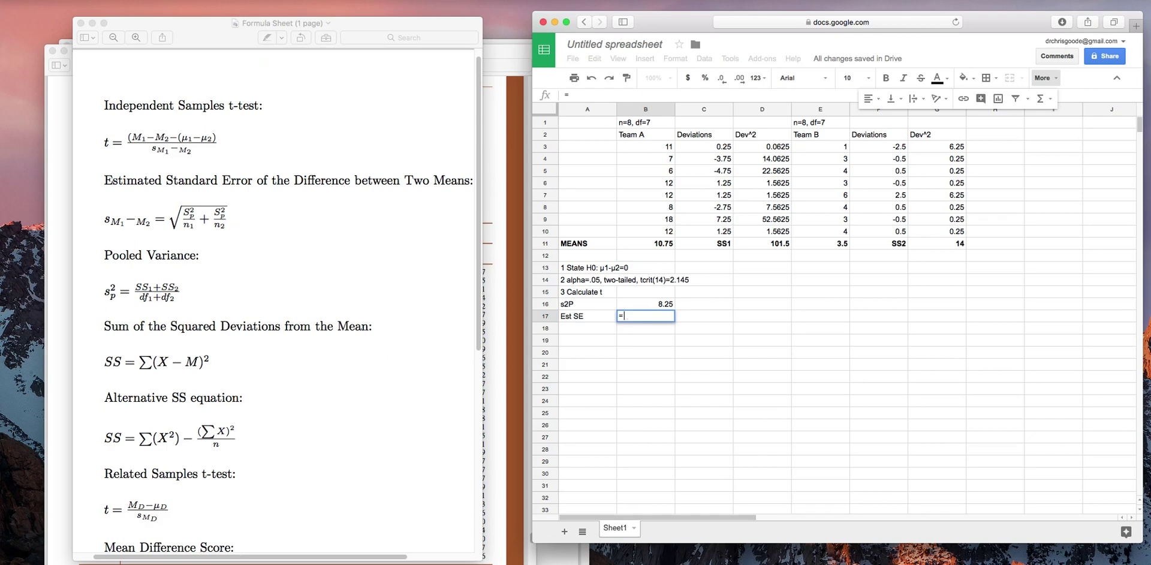
{"action": "type", "text": "sqrt("}
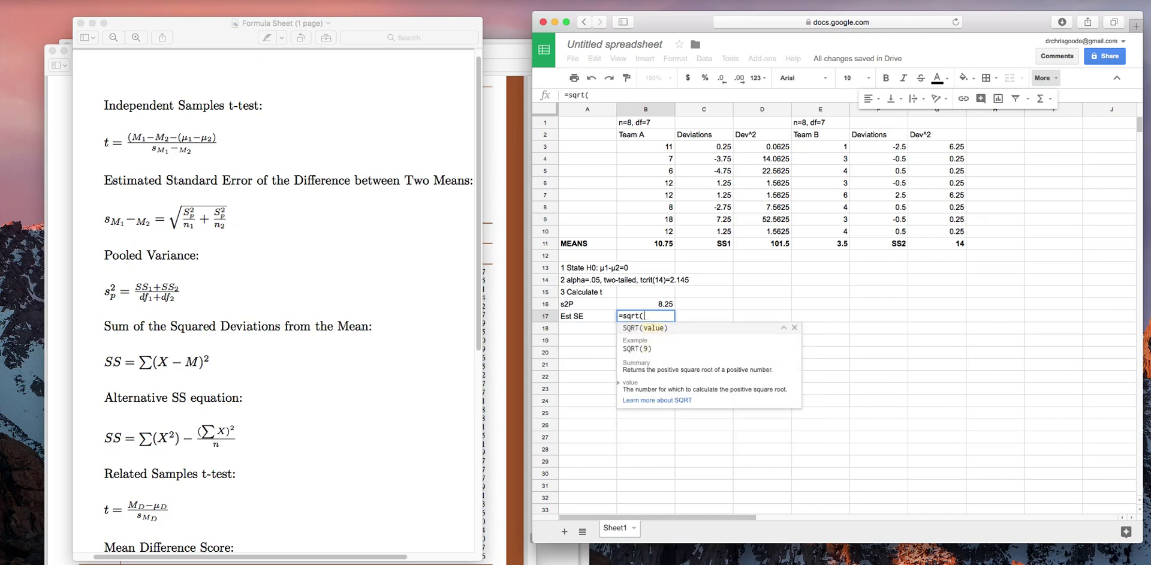
{"action": "type", "text": "("}
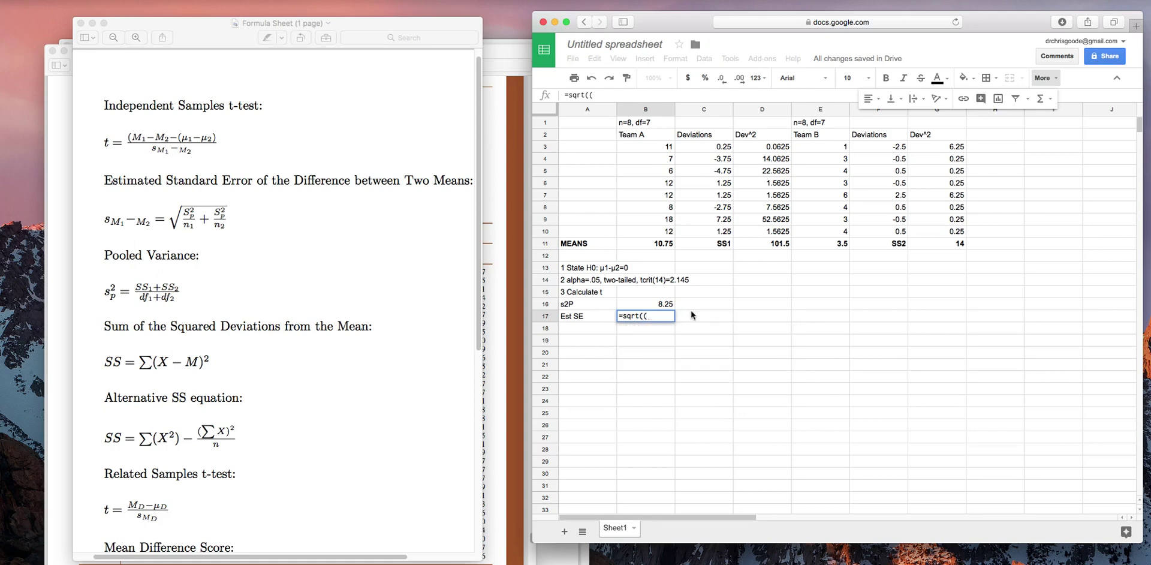
{"action": "left_click", "coordinate": [657, 305]}
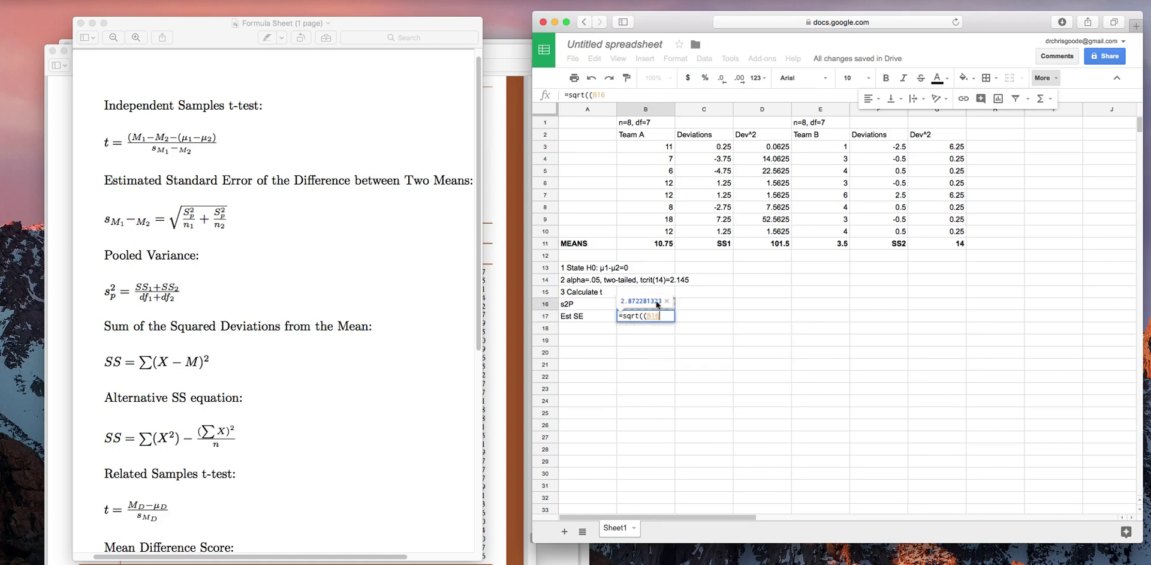
{"action": "type", "text": "/"}
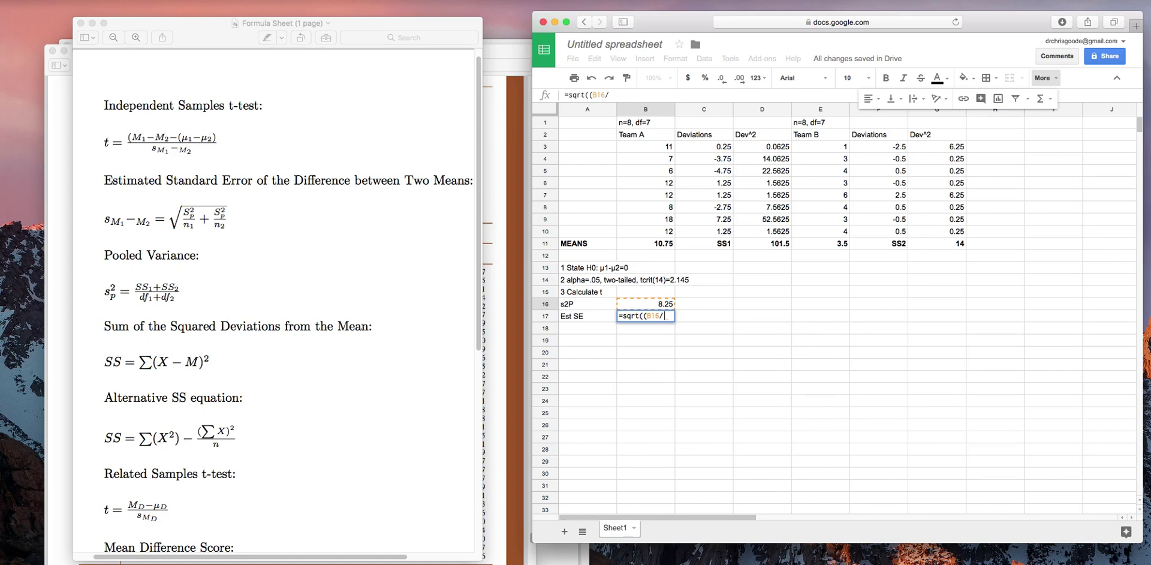
{"action": "type", "text": "8"}
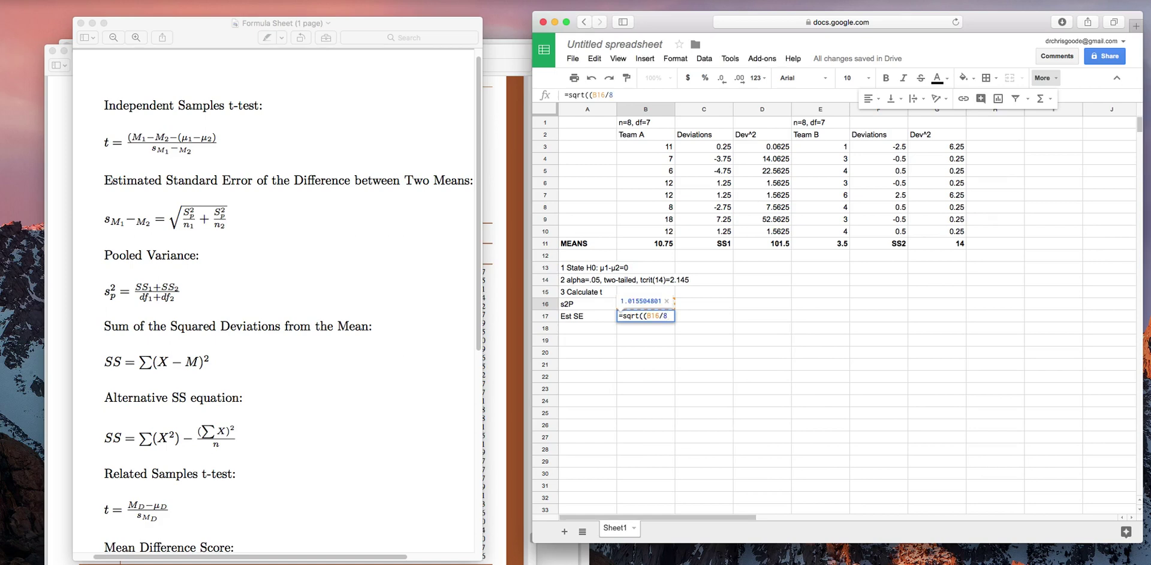
{"action": "type", "text": ")"}
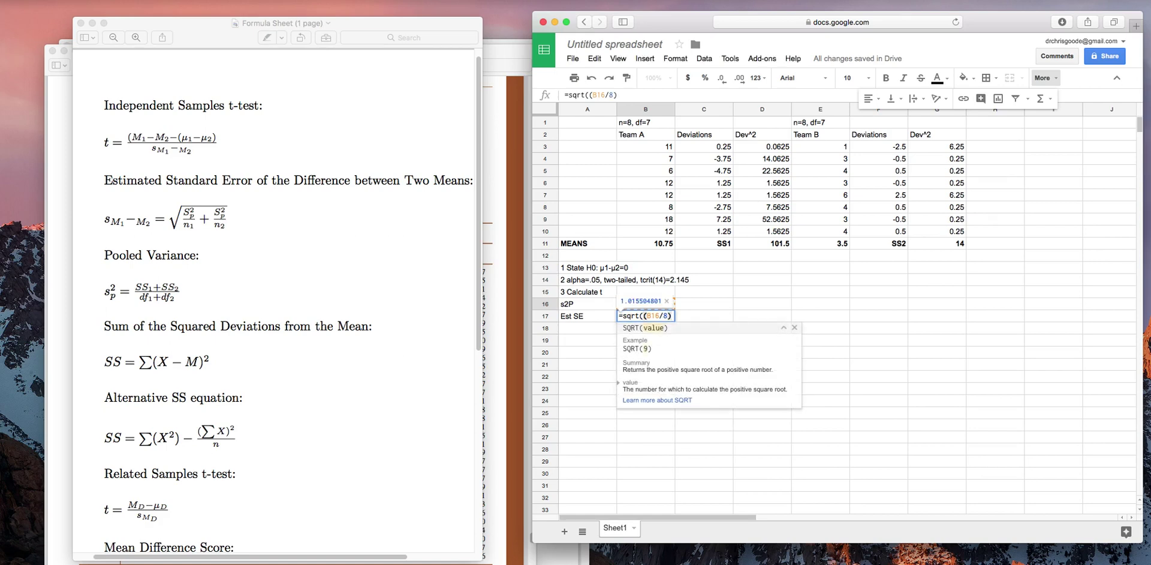
{"action": "type", "text": "+("}
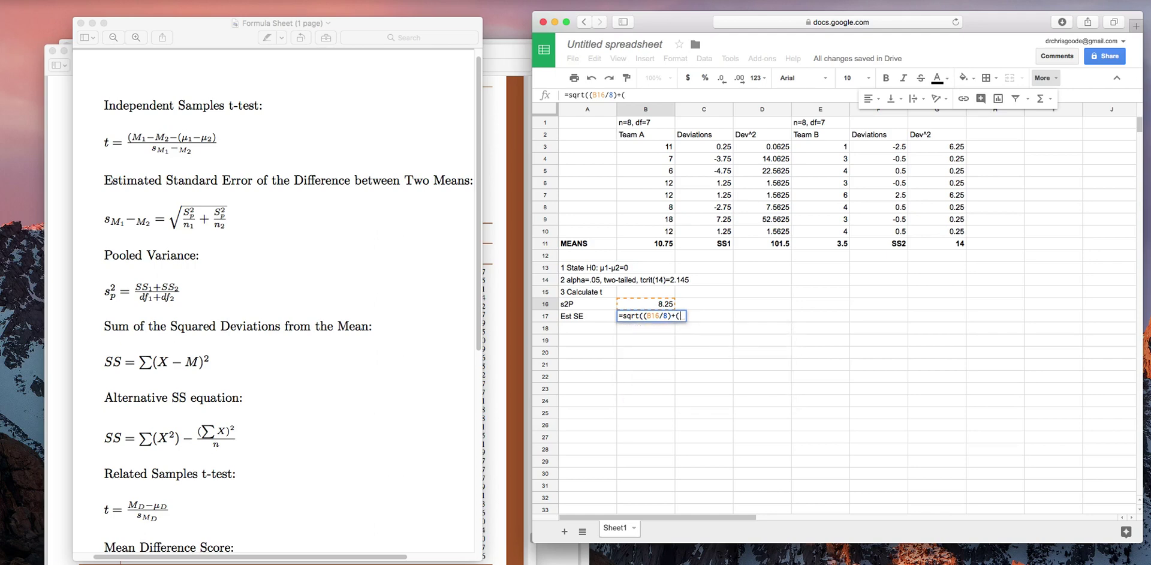
{"action": "left_click", "coordinate": [643, 301]}
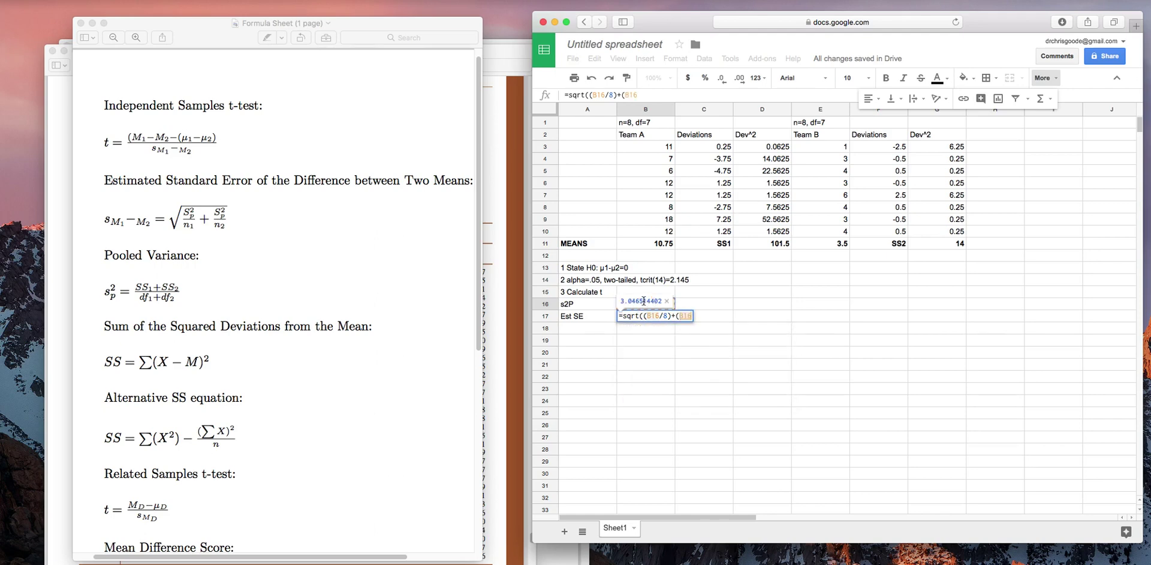
{"action": "type", "text": "/"}
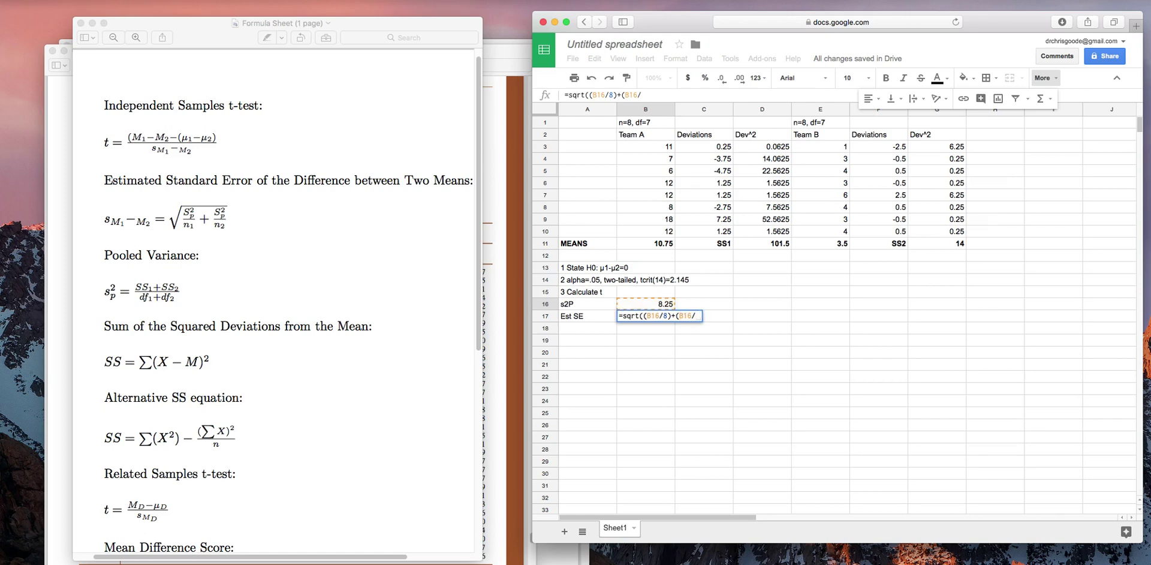
{"action": "type", "text": "8)"}
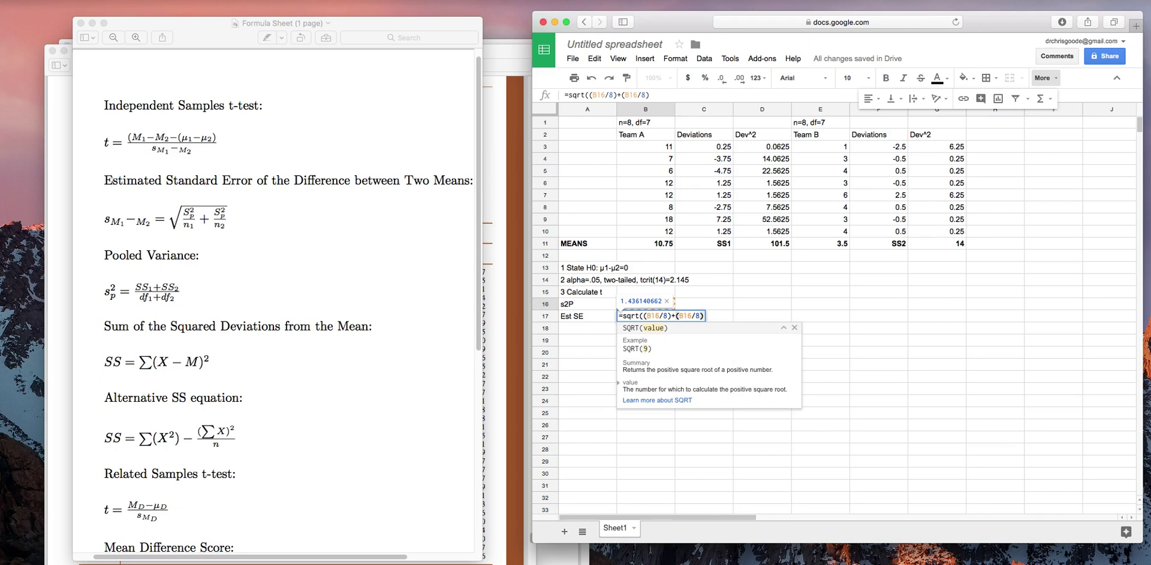
{"action": "type", "text": ")"}
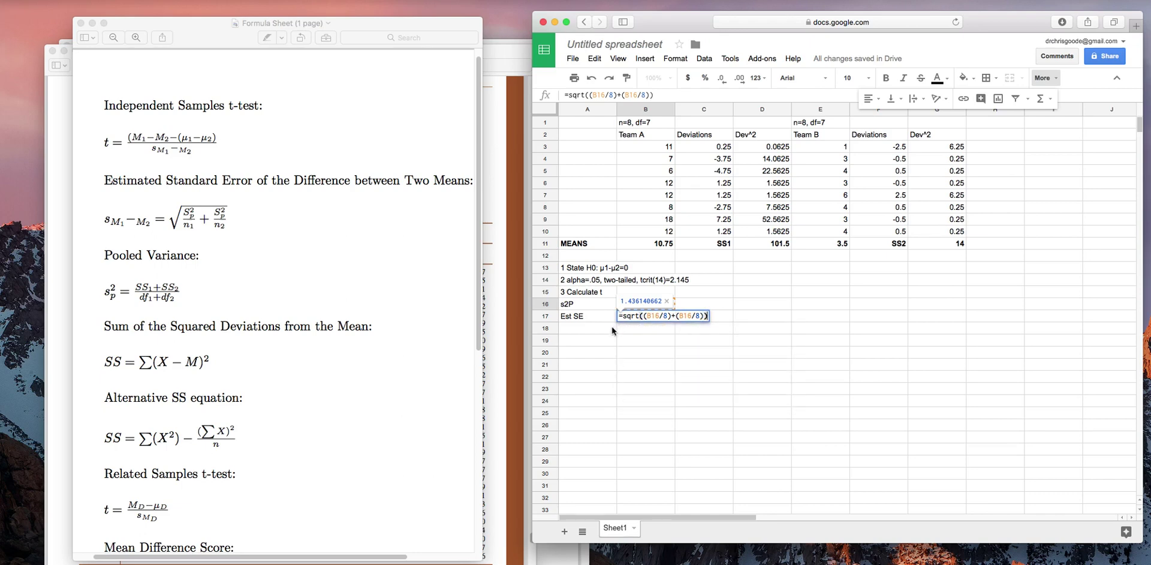
{"action": "left_click", "coordinate": [641, 317]}
{"action": "key", "text": "Return"}
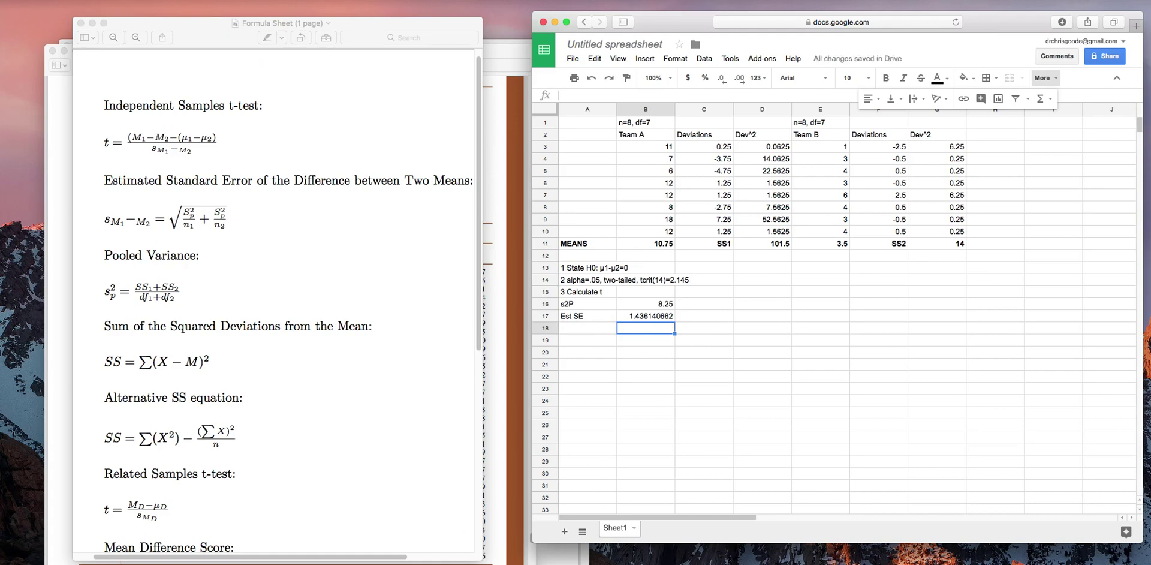
- Label cell A18 "t" and right-align the labels in A16:A18
{"action": "key", "text": "Left"}
{"action": "type", "text": "t"}
{"action": "key", "text": "shift+Up"}
{"action": "key", "text": "shift+Up"}
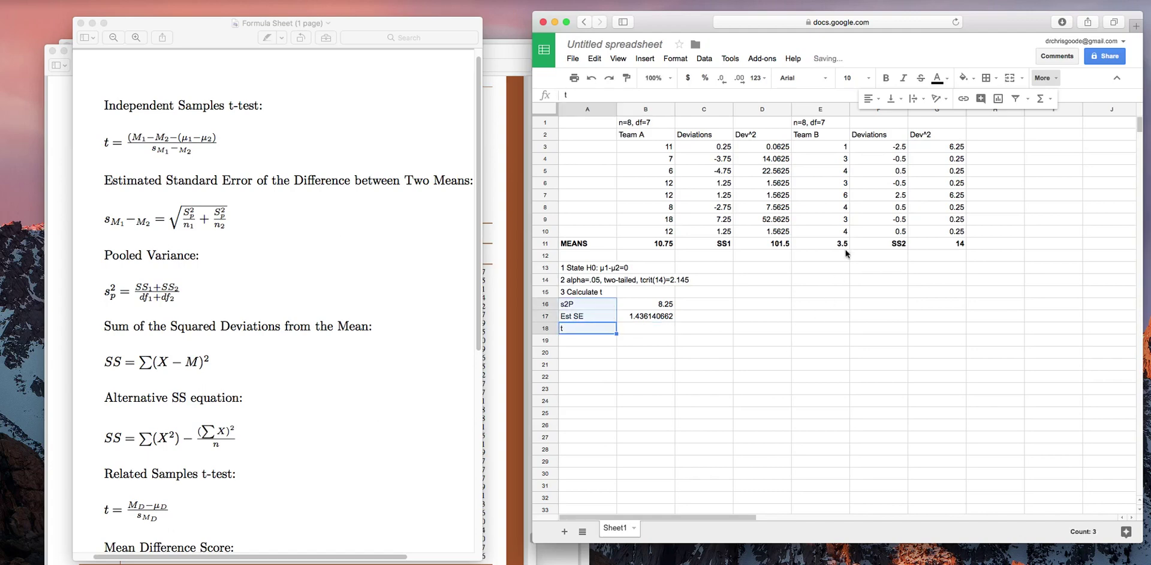
{"action": "left_click", "coordinate": [870, 98]}
{"action": "left_click", "coordinate": [903, 118]}
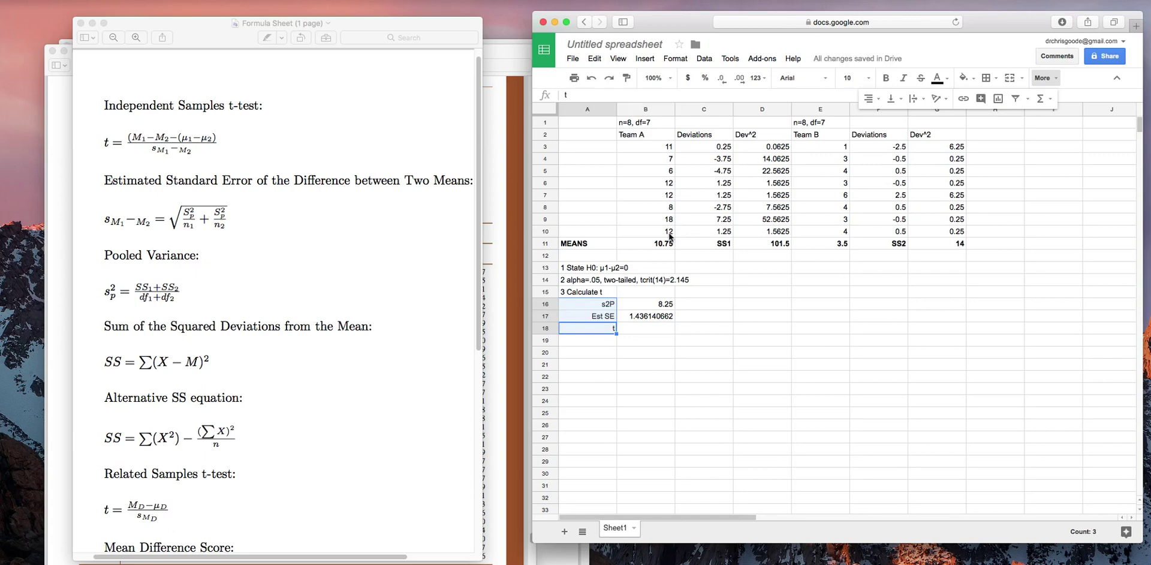
- Make the s2P, Est SE and t labels in A16:A18 bold
{"action": "left_click", "coordinate": [626, 304]}
{"action": "left_click_drag", "start_coordinate": [611, 307], "coordinate": [612, 328]}
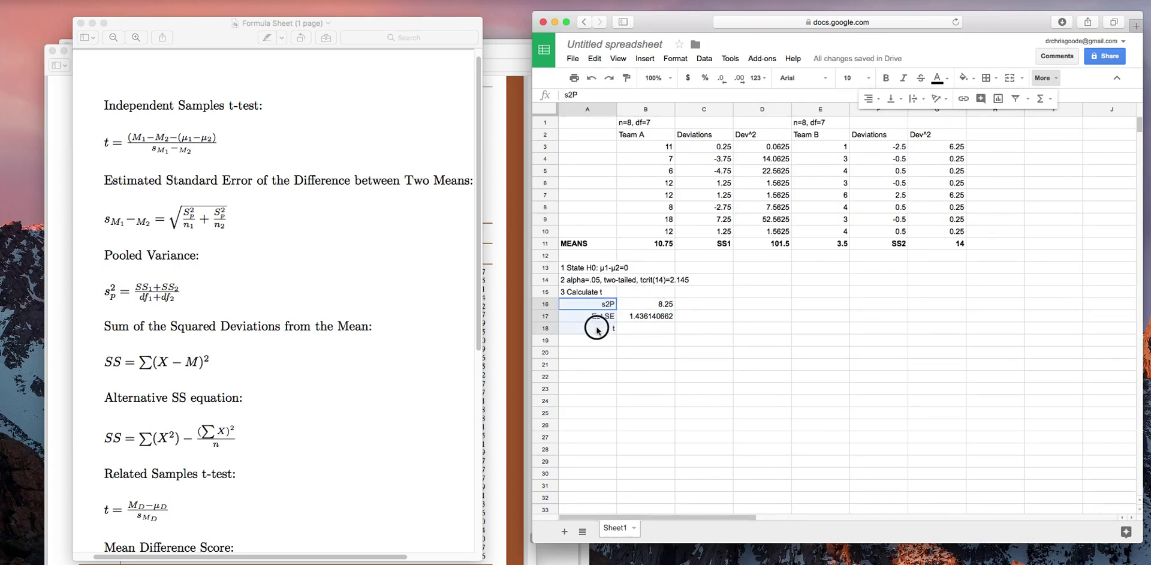
{"action": "key", "text": "super+b"}
- Calculate the t statistic in B18 with the formula =(B11-E11)/B17
{"action": "left_click", "coordinate": [635, 328]}
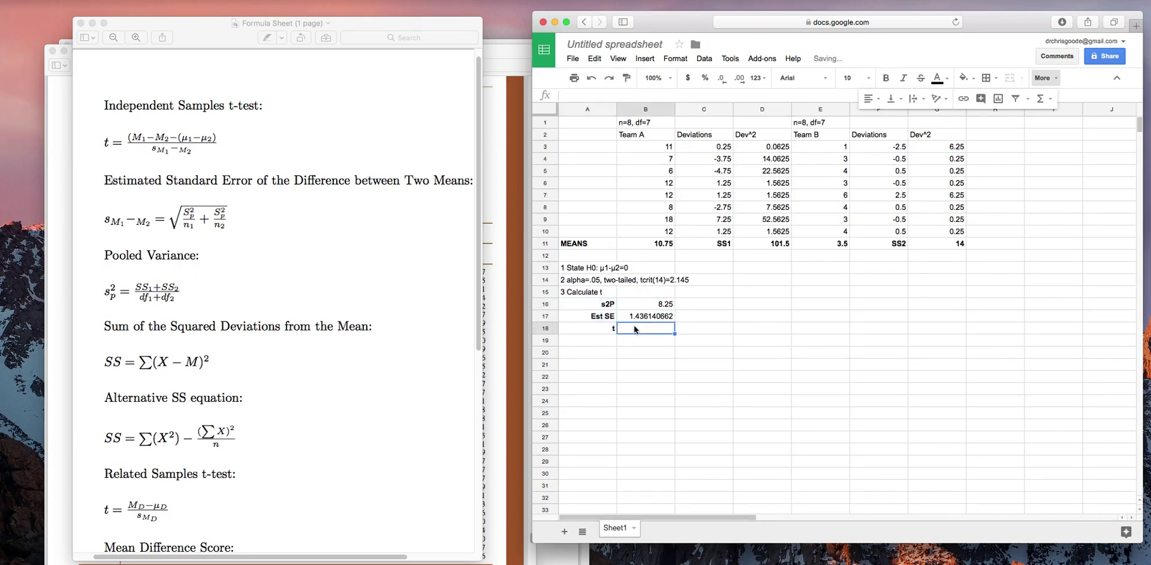
{"action": "type", "text": "="}
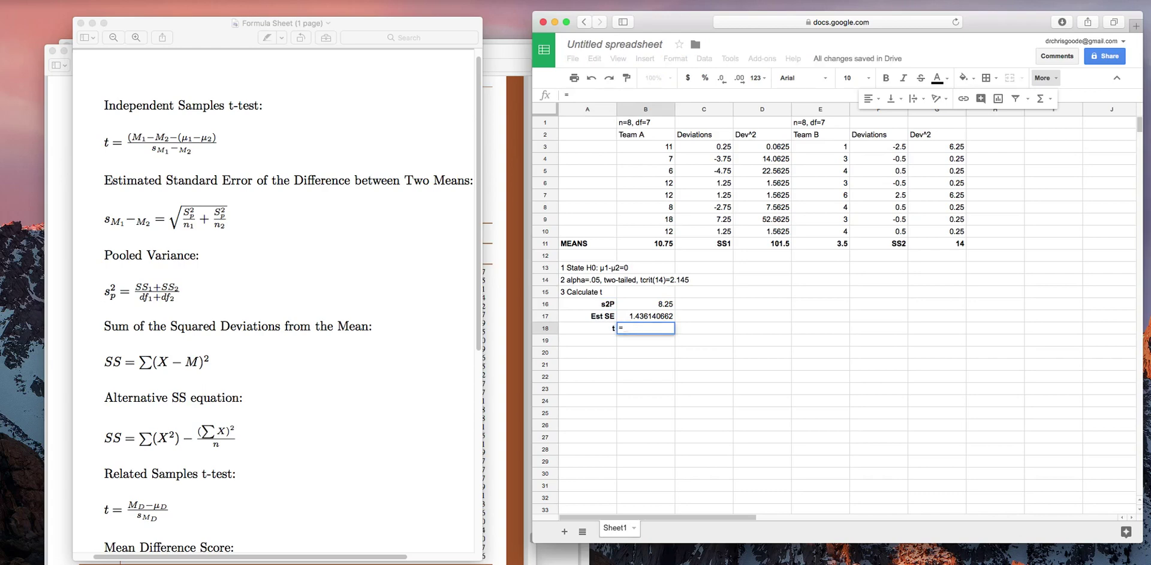
{"action": "type", "text": "("}
{"action": "left_click", "coordinate": [667, 244]}
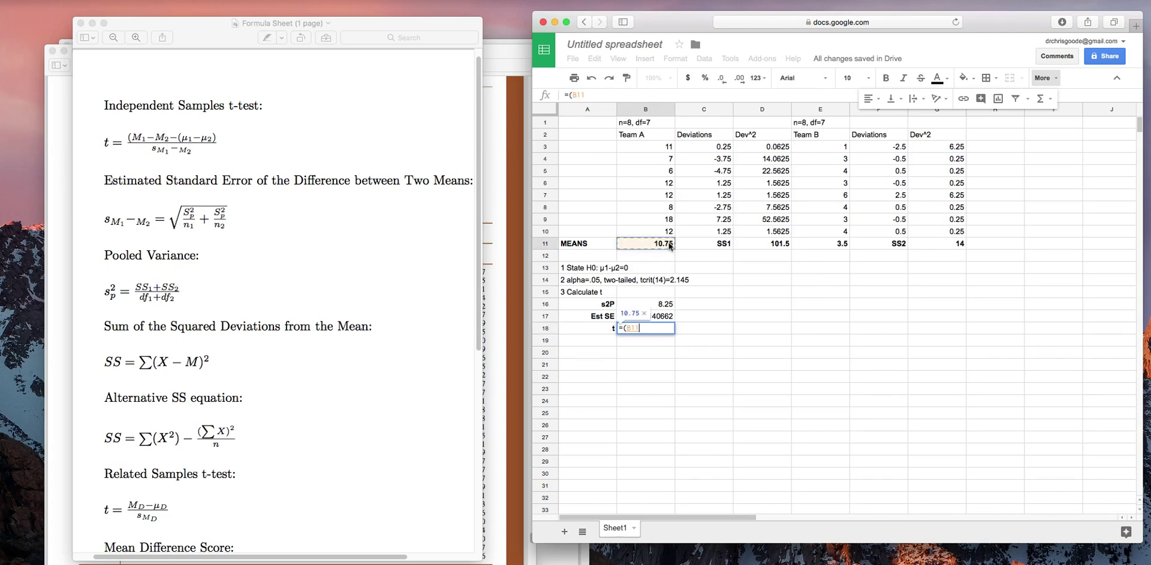
{"action": "type", "text": "-"}
{"action": "left_click", "coordinate": [841, 245]}
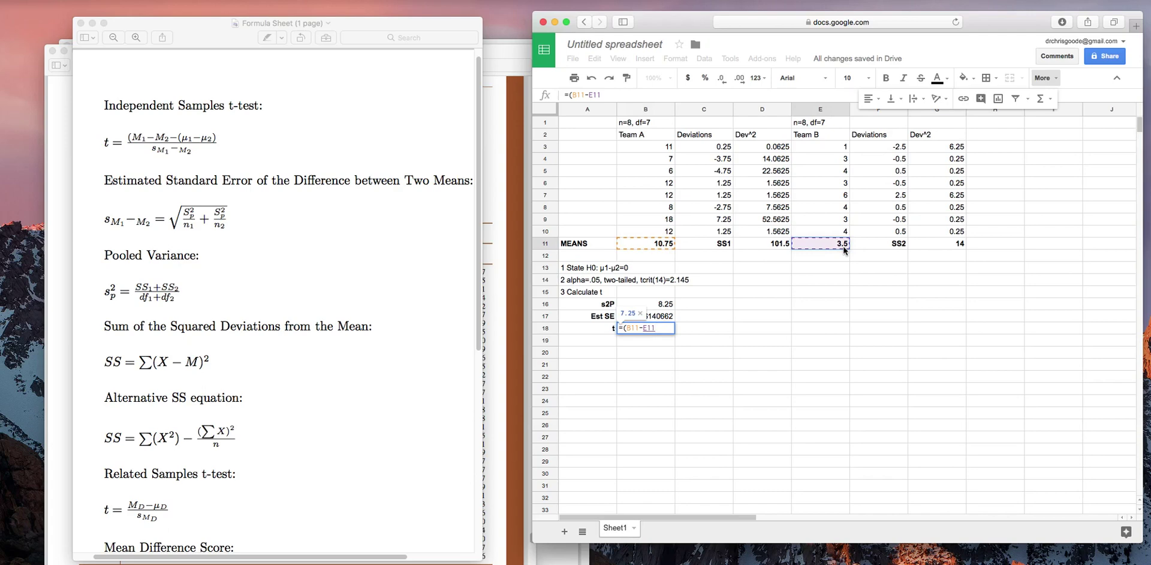
{"action": "type", "text": ")/"}
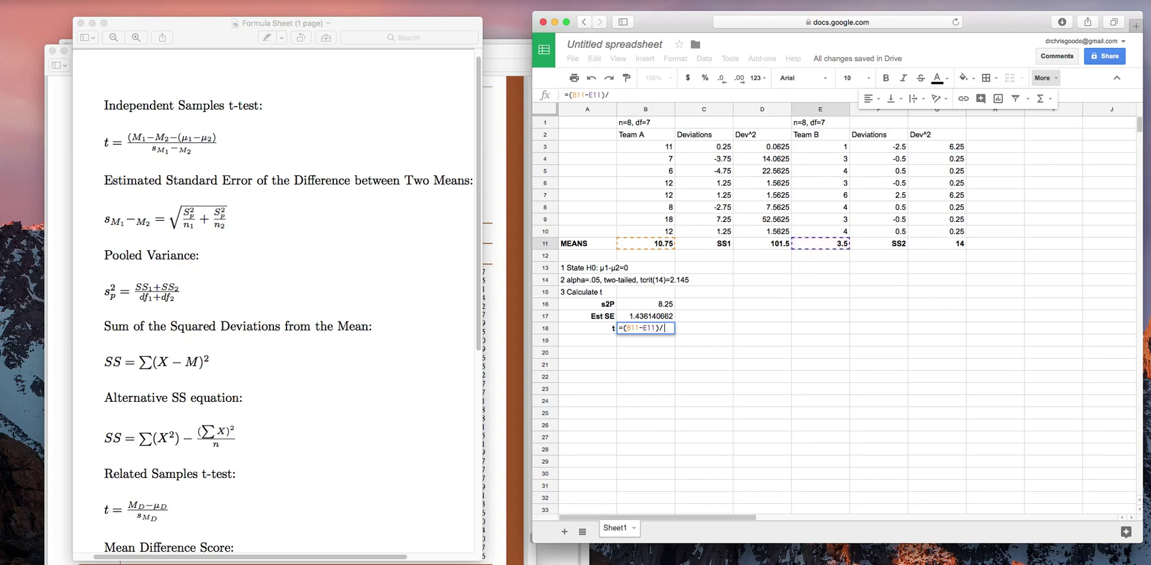
{"action": "left_click", "coordinate": [635, 318]}
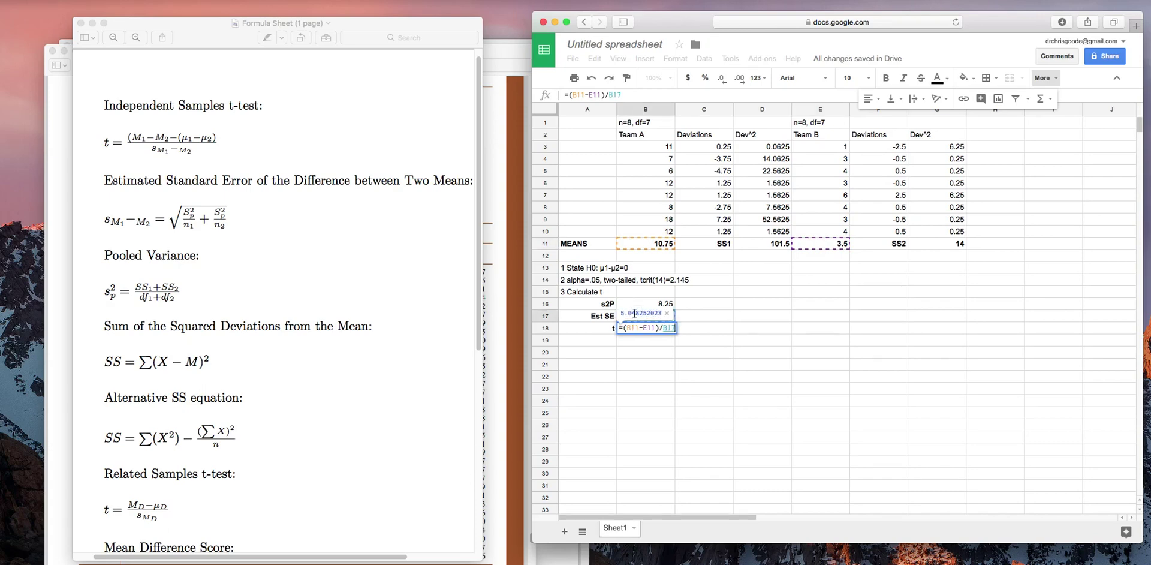
{"action": "key", "text": "Return"}
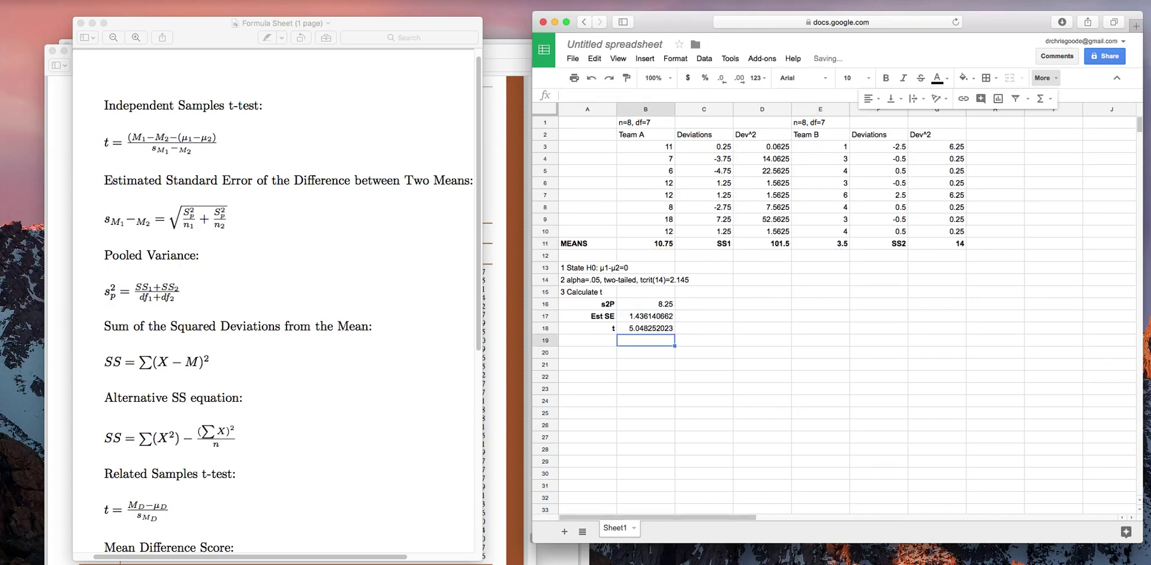
- Reduce the t value in B18 to three decimal places
{"action": "key", "text": "Up"}
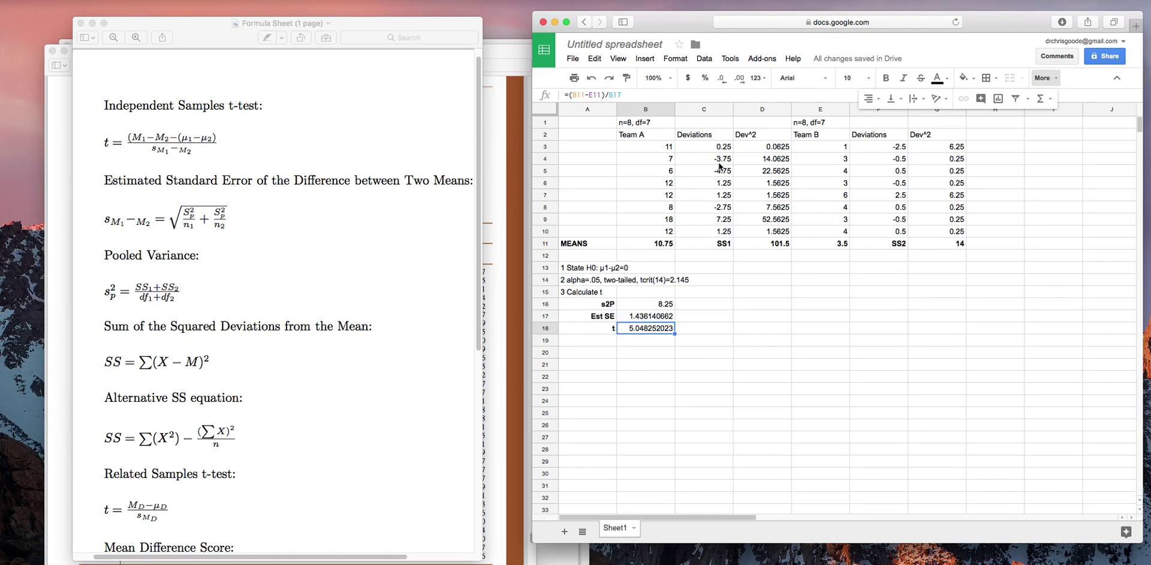
{"action": "left_click", "coordinate": [722, 79]}
{"action": "left_click", "coordinate": [722, 79]}
{"action": "left_click", "coordinate": [722, 79]}
{"action": "left_click", "coordinate": [722, 79]}
{"action": "left_click", "coordinate": [723, 79]}
{"action": "left_click", "coordinate": [722, 79]}
- Consult the two-tailed curve in the t distribution PDF and change the critical value in A14 to +/-2.145
{"action": "left_click", "coordinate": [490, 175]}
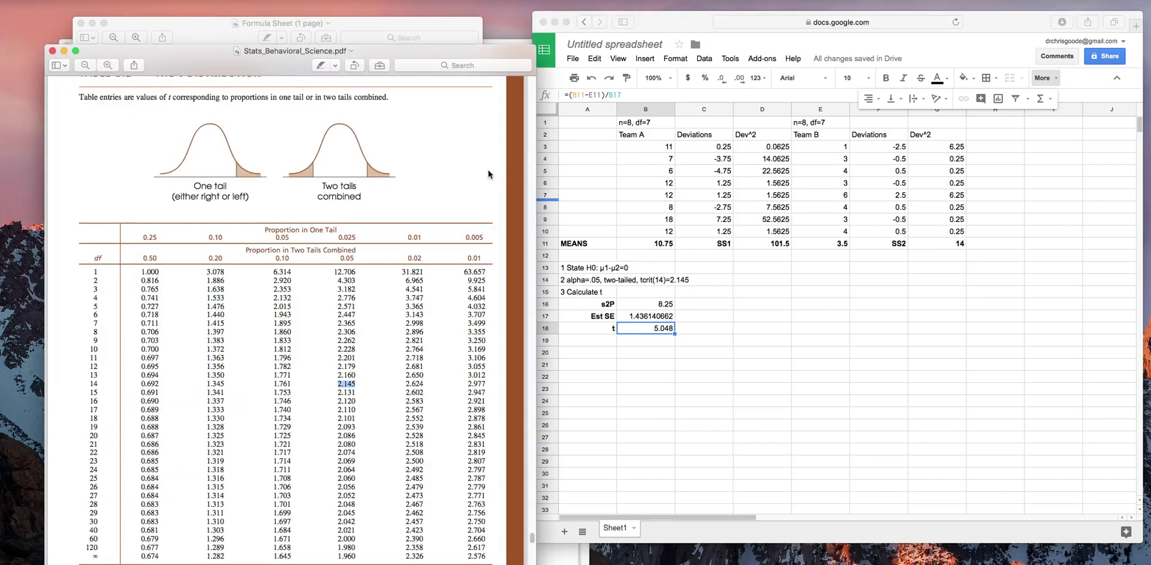
{"action": "scroll", "coordinate": [299, 126], "scroll_direction": "up", "scroll_amount": 3}
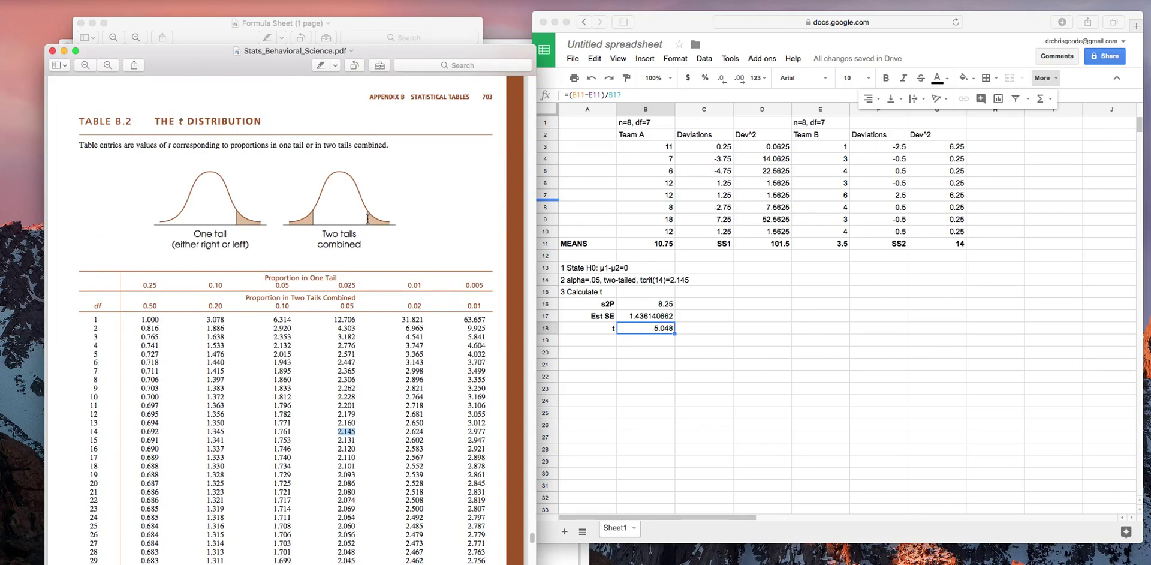
{"action": "left_click", "coordinate": [681, 280]}
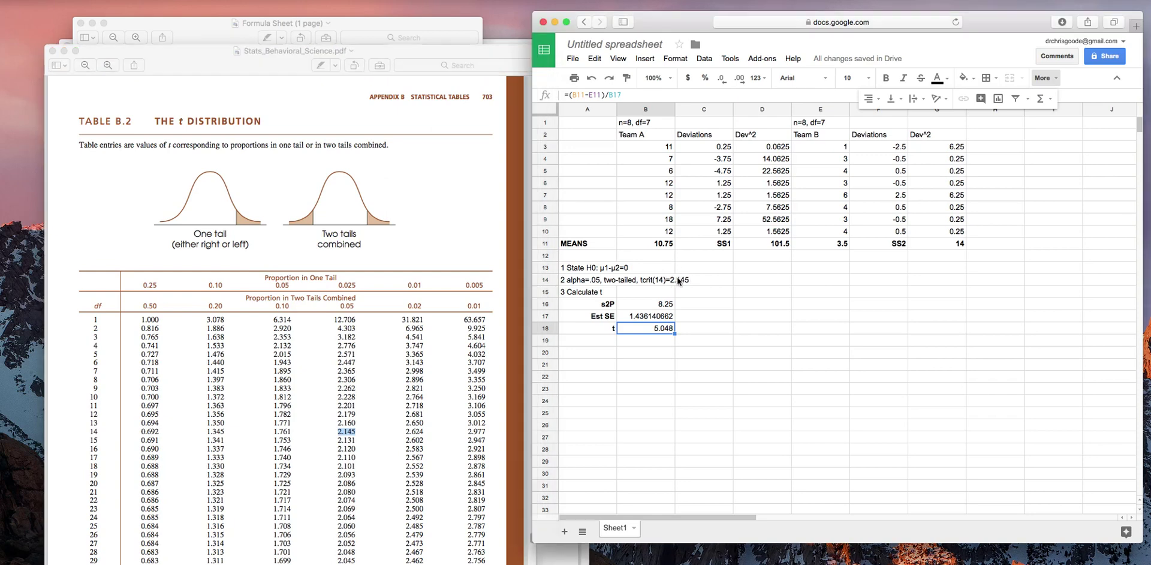
{"action": "left_click", "coordinate": [588, 281]}
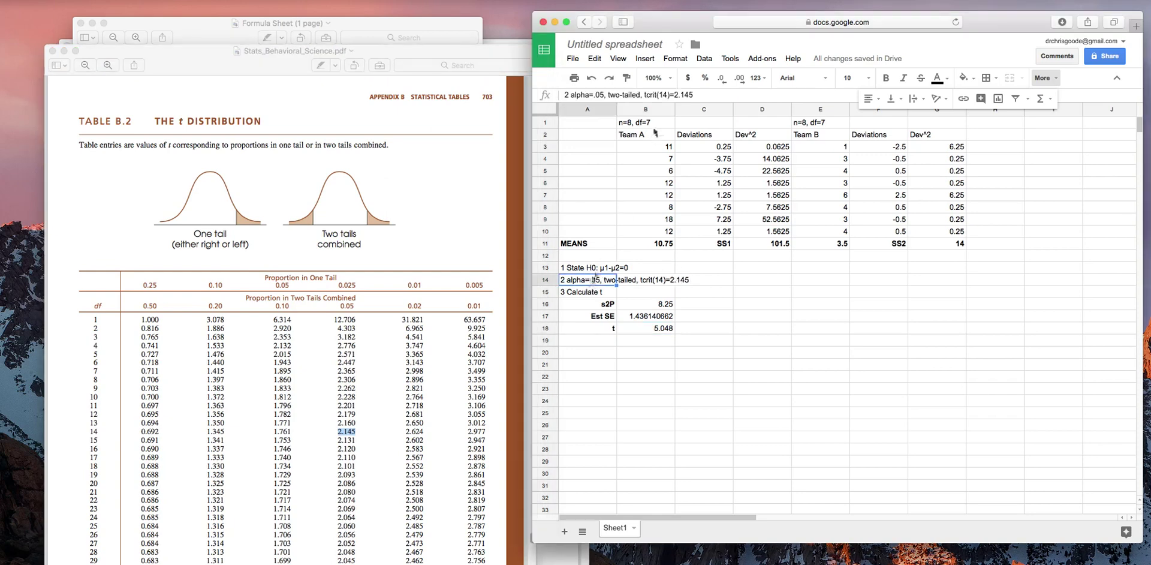
{"action": "left_click", "coordinate": [677, 96]}
{"action": "type", "text": "="}
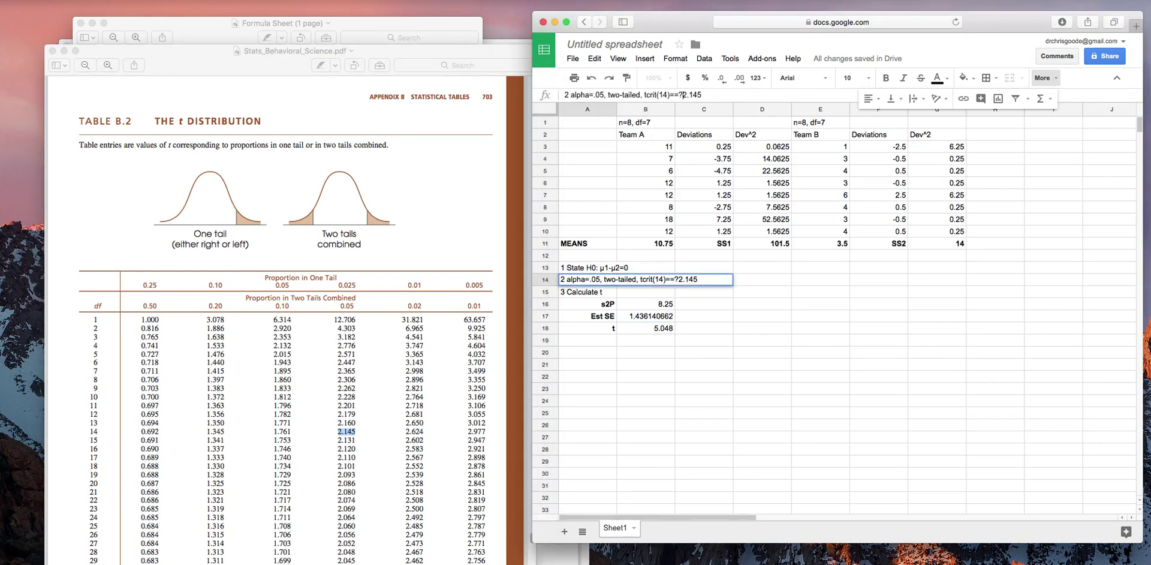
{"action": "key", "text": "BackSpace"}
{"action": "type", "text": "+/-"}
{"action": "key", "text": "Return"}
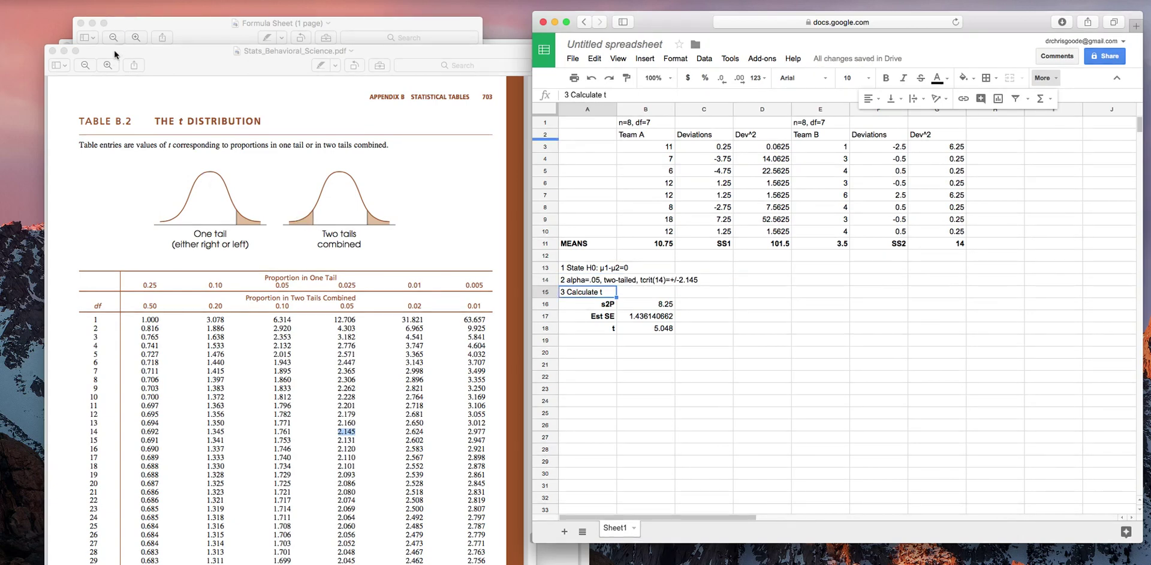
- Enlarge the two-tailed curve in the t distribution PDF and compare its tail regions with the t value in B18
{"action": "left_click", "coordinate": [107, 65]}
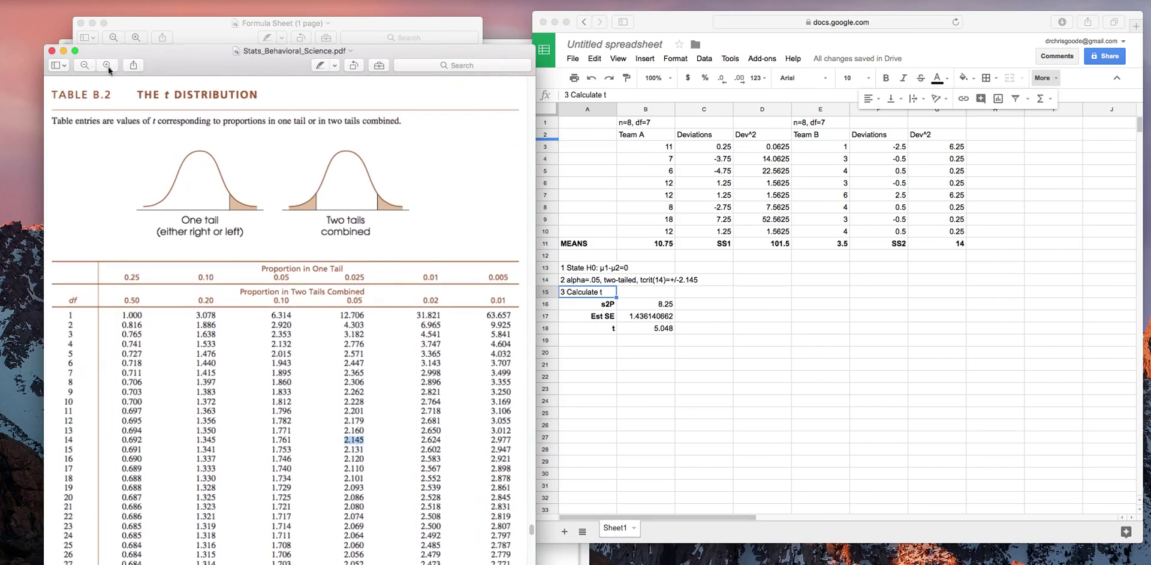
{"action": "left_click", "coordinate": [107, 65]}
{"action": "left_click_drag", "start_coordinate": [382, 204], "coordinate": [423, 178]}
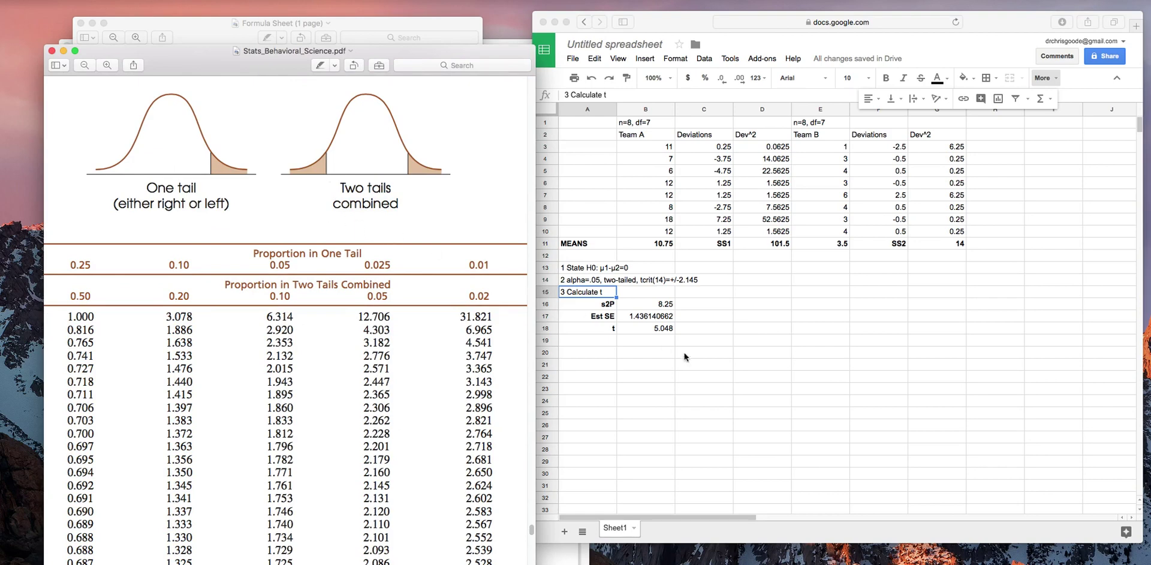
{"action": "left_click", "coordinate": [672, 334]}
{"action": "left_click", "coordinate": [671, 331]}
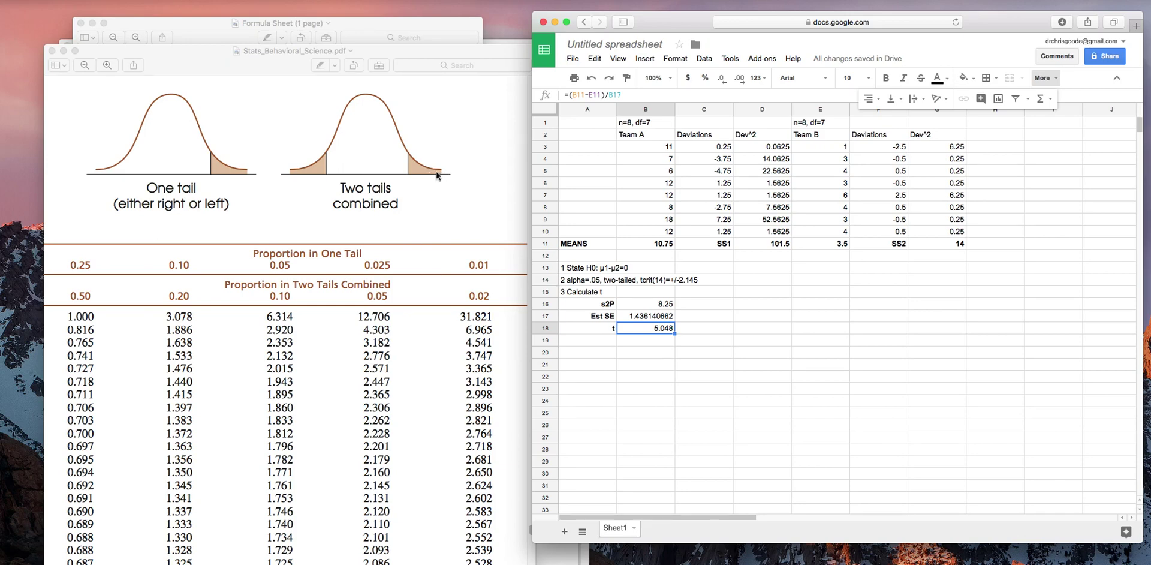
- Enter the fourth step of the test in A19 as "4 Decide: Reject"
{"action": "left_click", "coordinate": [606, 340]}
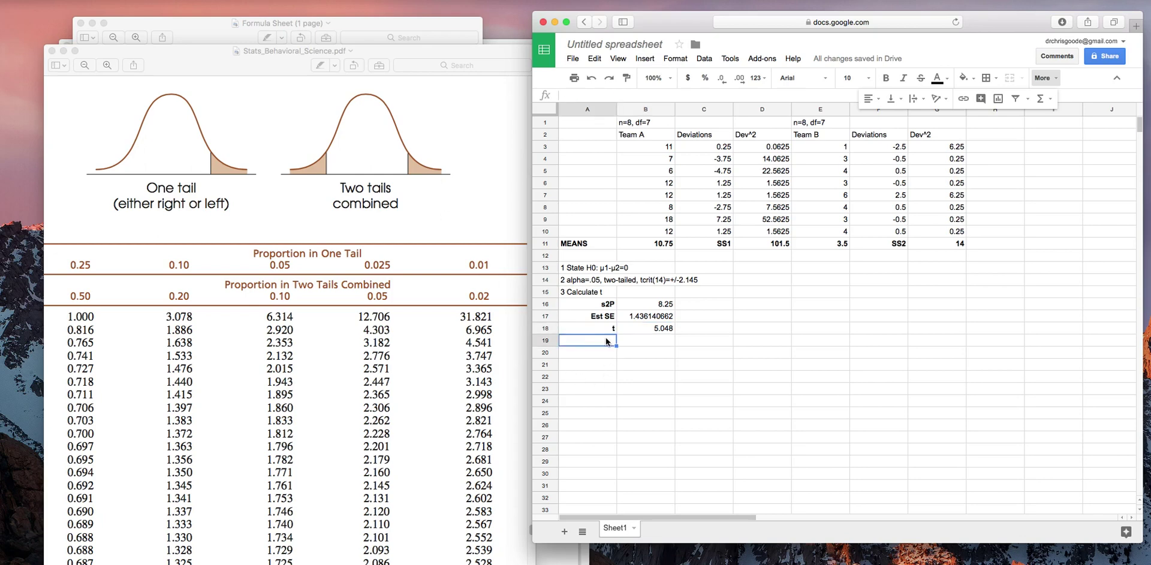
{"action": "type", "text": "4"}
{"action": "type", "text": " Decide: R"}
{"action": "type", "text": "e"}
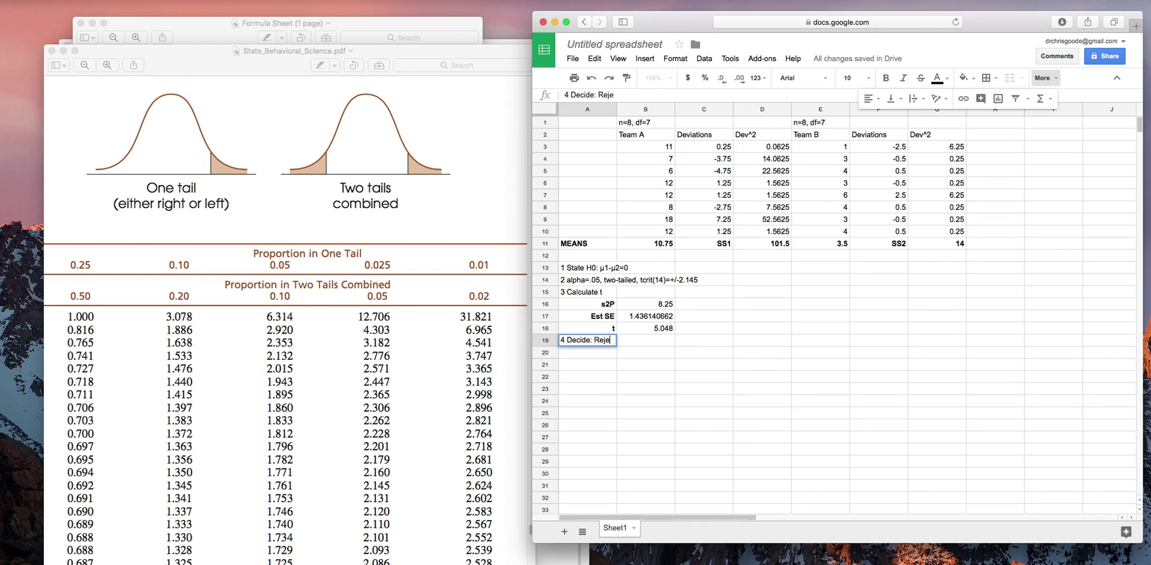
{"action": "type", "text": "jcct"}
{"action": "key", "text": "Return"}
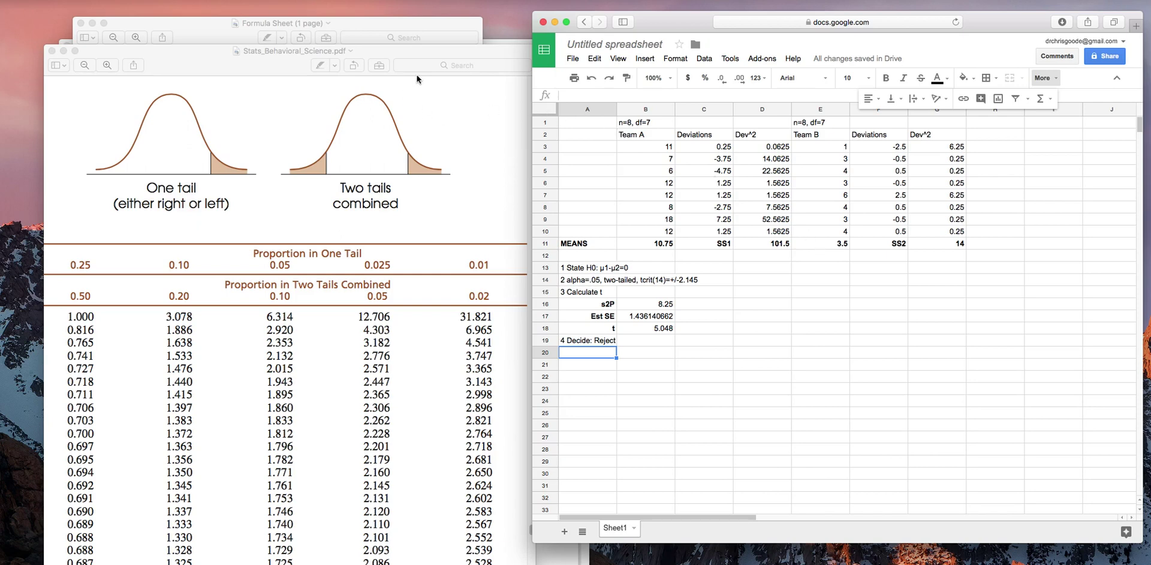
- Reread the problem statement in the practice t-tests PDF to check what the two teams' numbers measure
{"action": "left_click", "coordinate": [511, 43]}
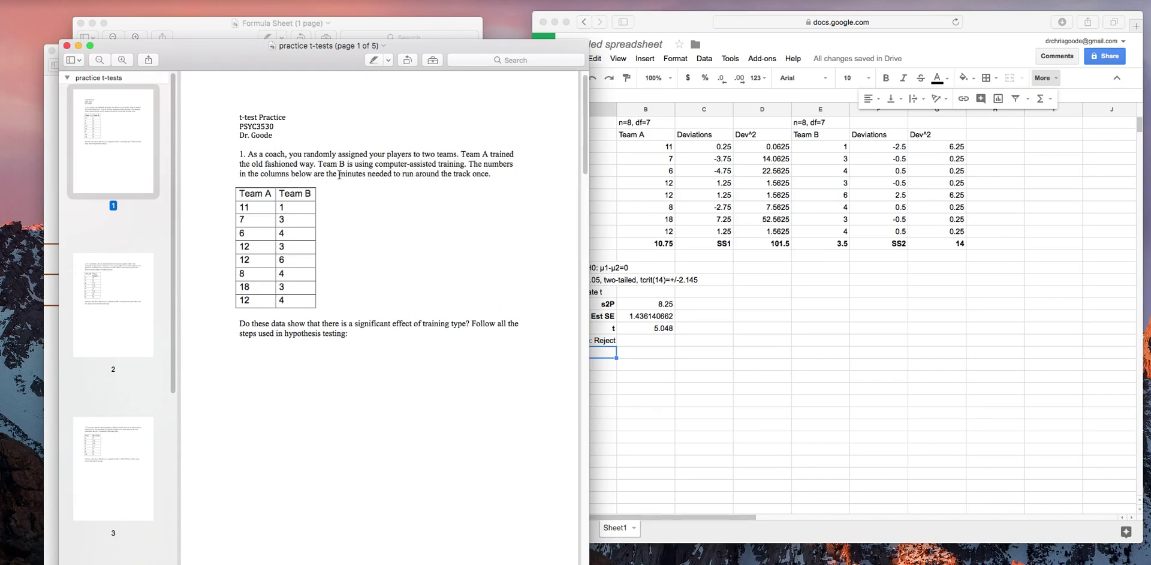
{"action": "left_click_drag", "start_coordinate": [339, 174], "coordinate": [464, 174]}
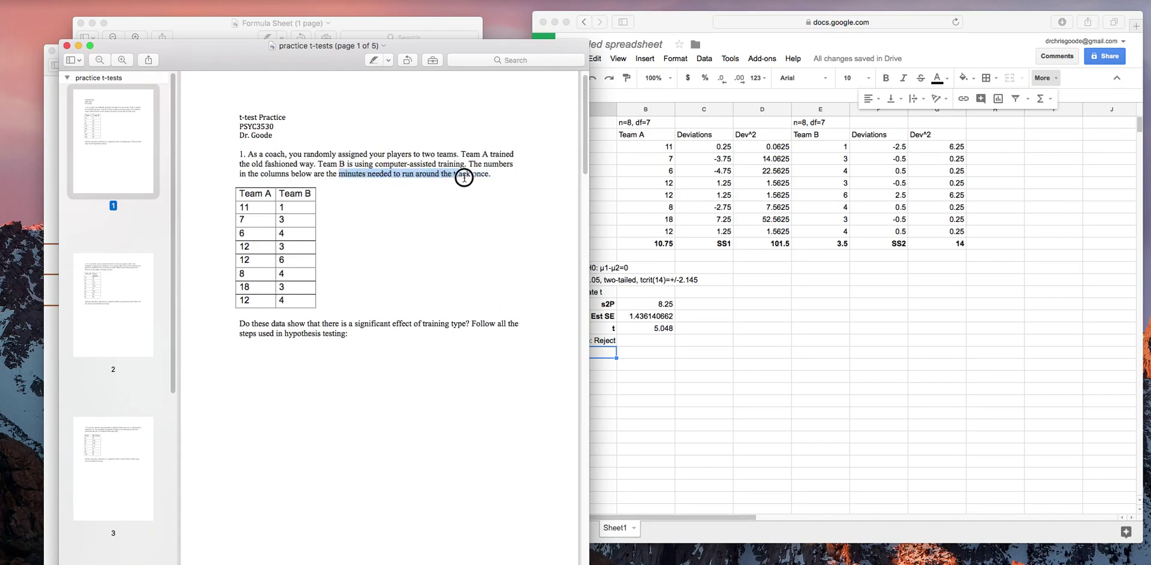
{"action": "left_click", "coordinate": [496, 175]}
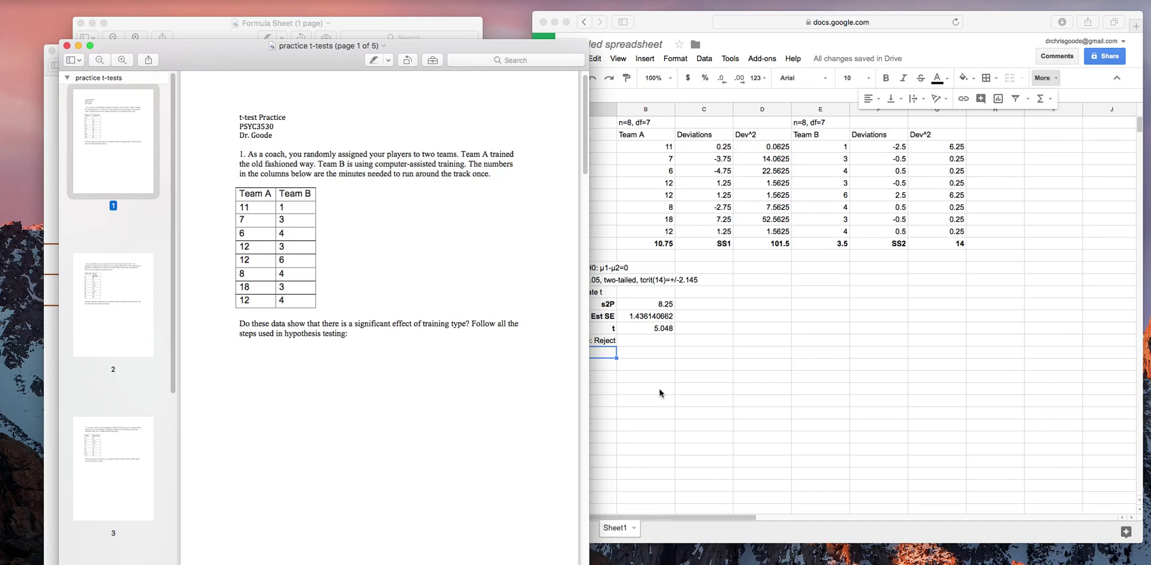
- Write the conclusion in A20: "The team using computer-assisted training ran significantly faster than the team using the old-fashioned way"
{"action": "left_click", "coordinate": [607, 354]}
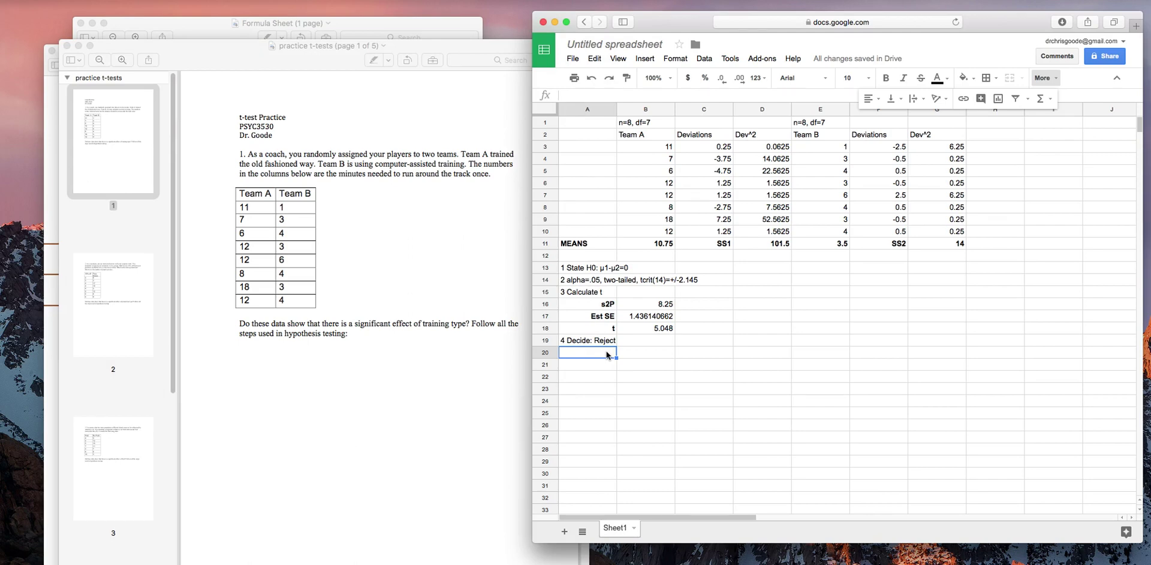
{"action": "type", "text": "The team using"}
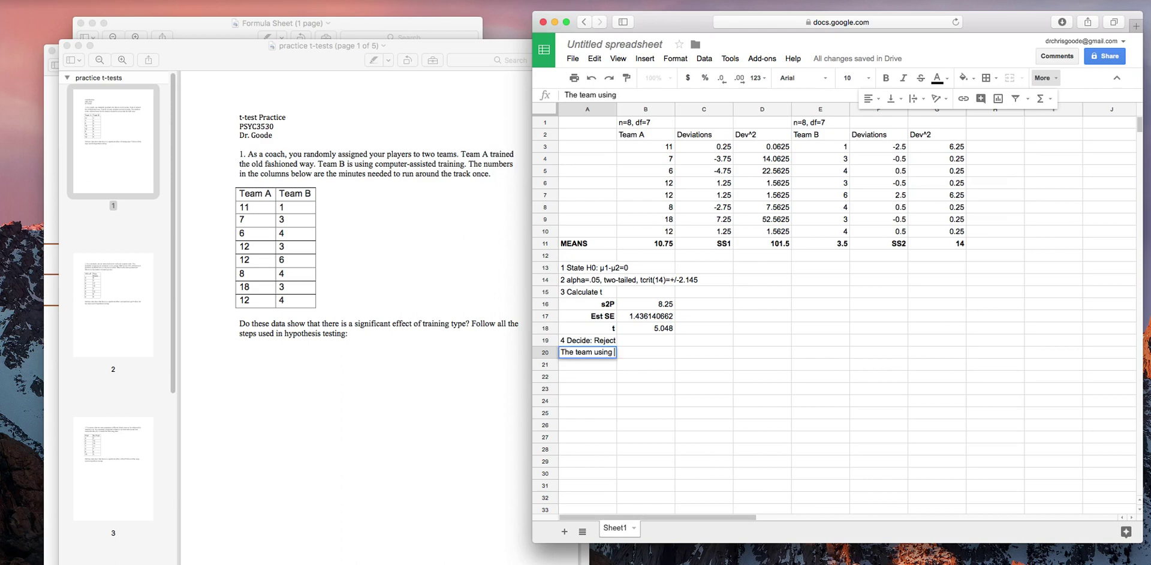
{"action": "type", "text": " computer-assi"}
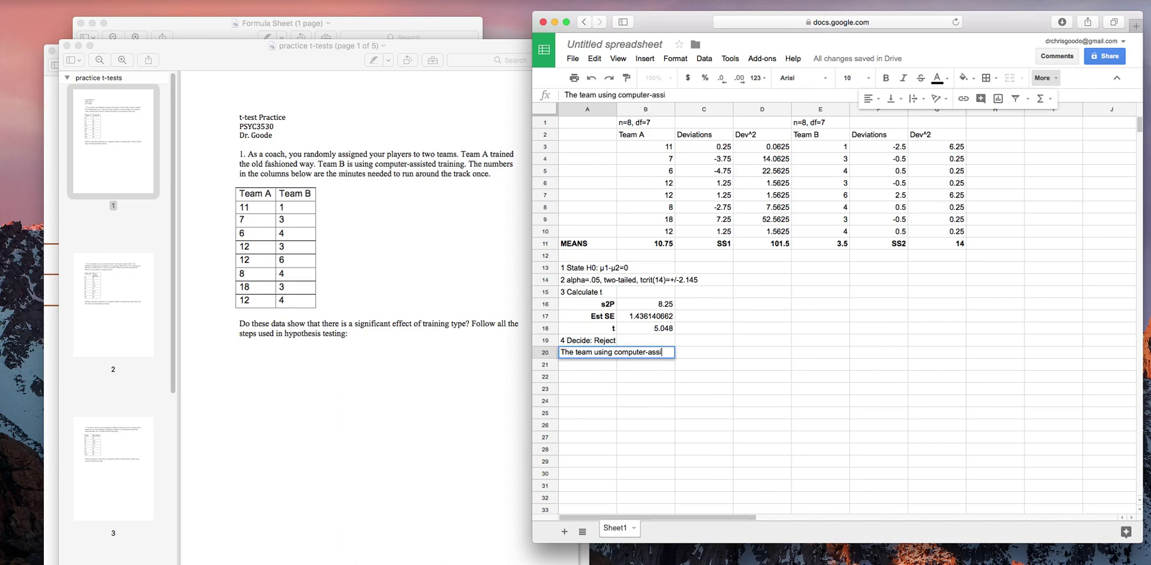
{"action": "type", "text": "sted training rand"}
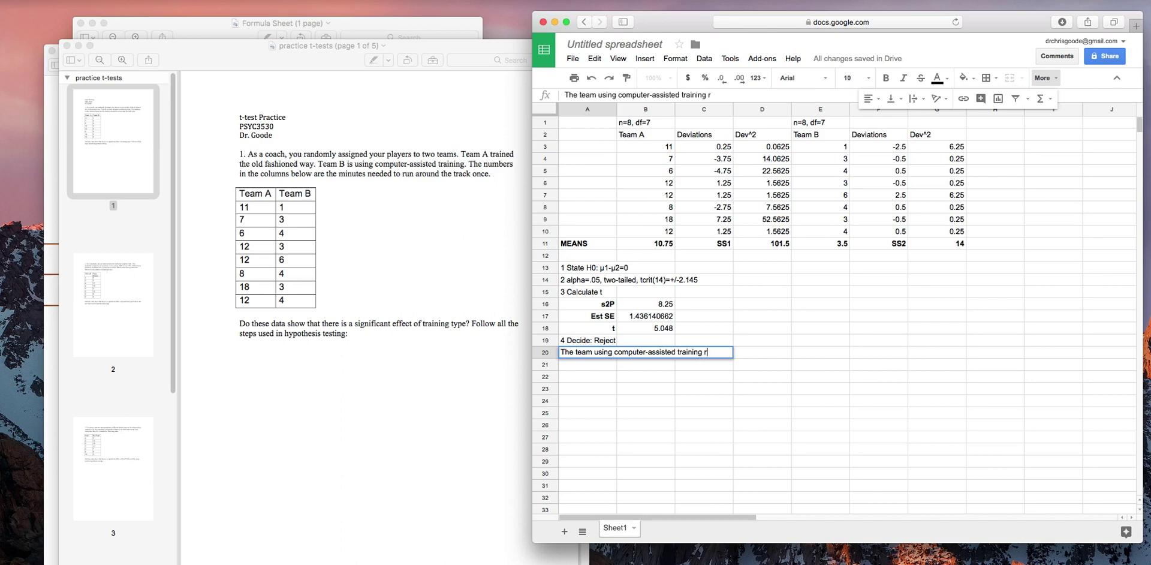
{"action": "key", "text": "BackSpace"}
{"action": "key", "text": "BackSpace"}
{"action": "type", "text": "signifi"}
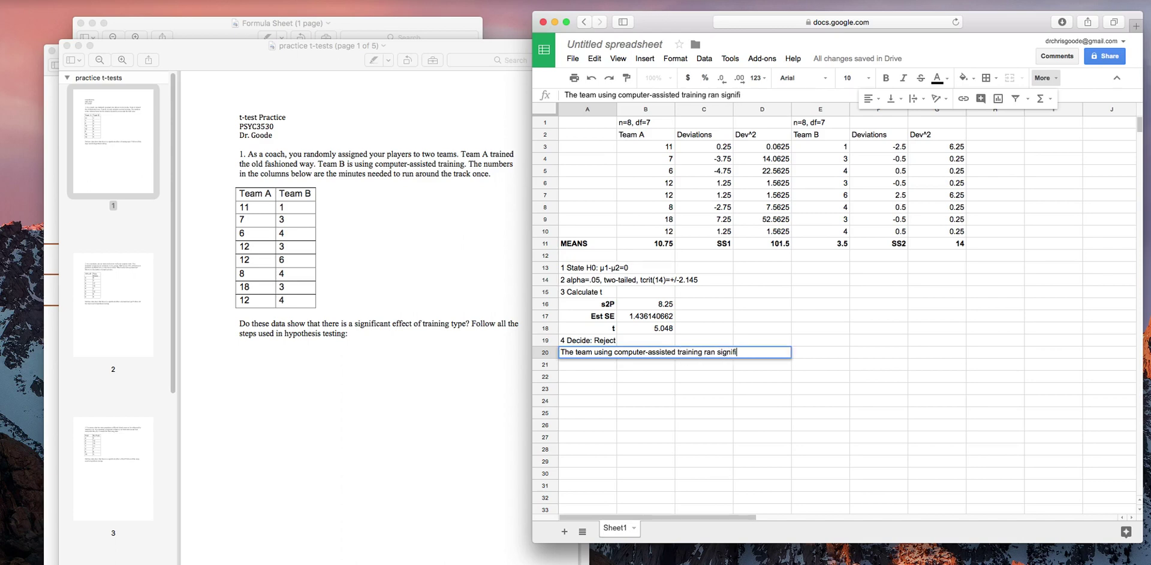
{"action": "type", "text": "cantly faster than the team usi"}
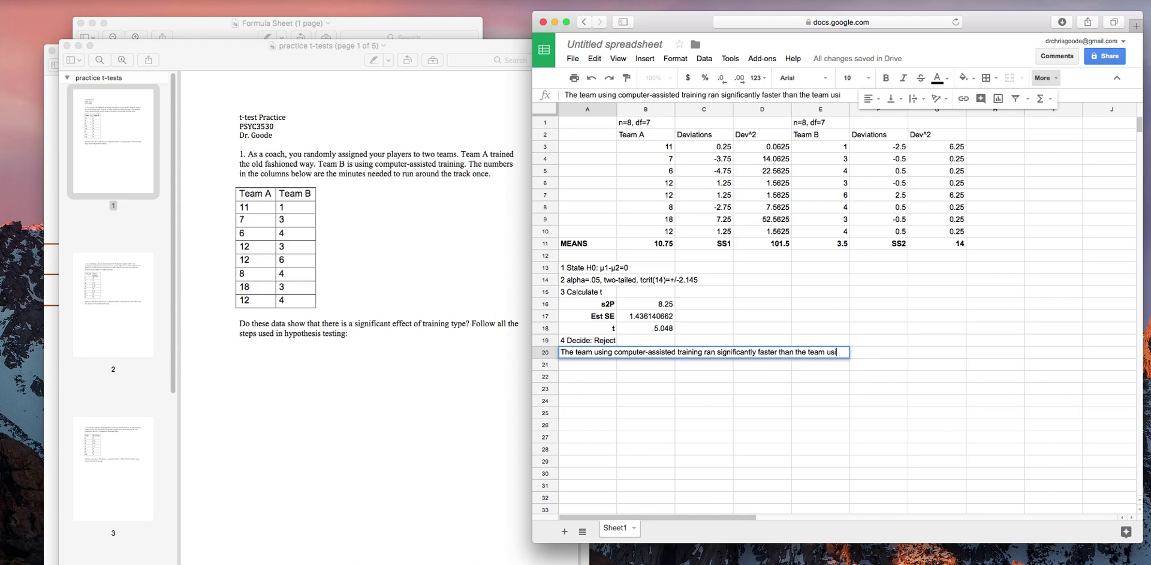
{"action": "type", "text": "ng the old"}
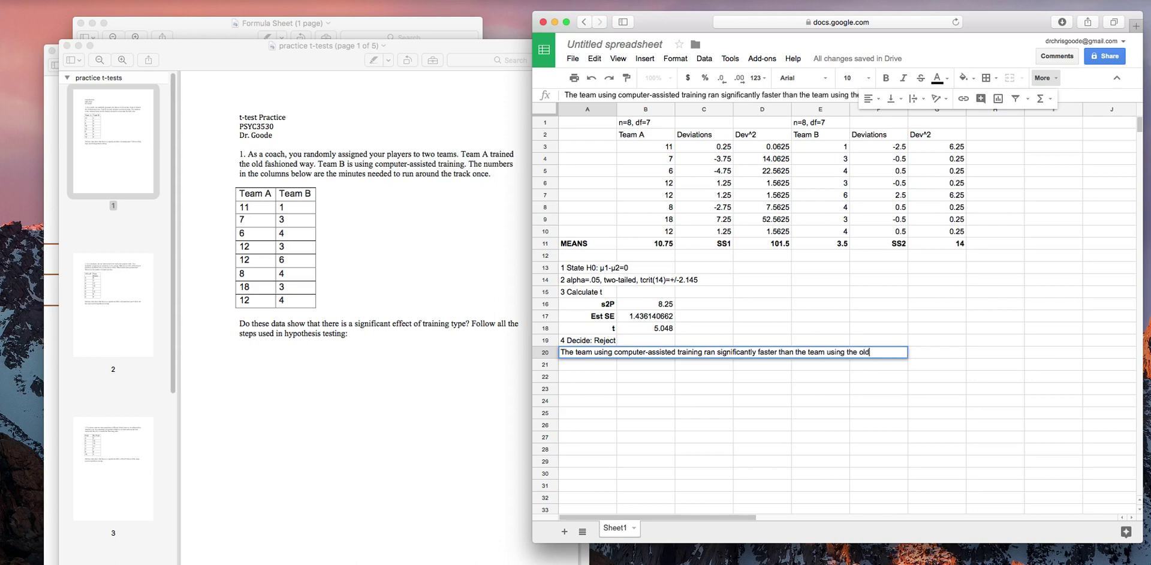
{"action": "type", "text": "-fashioned wa"}
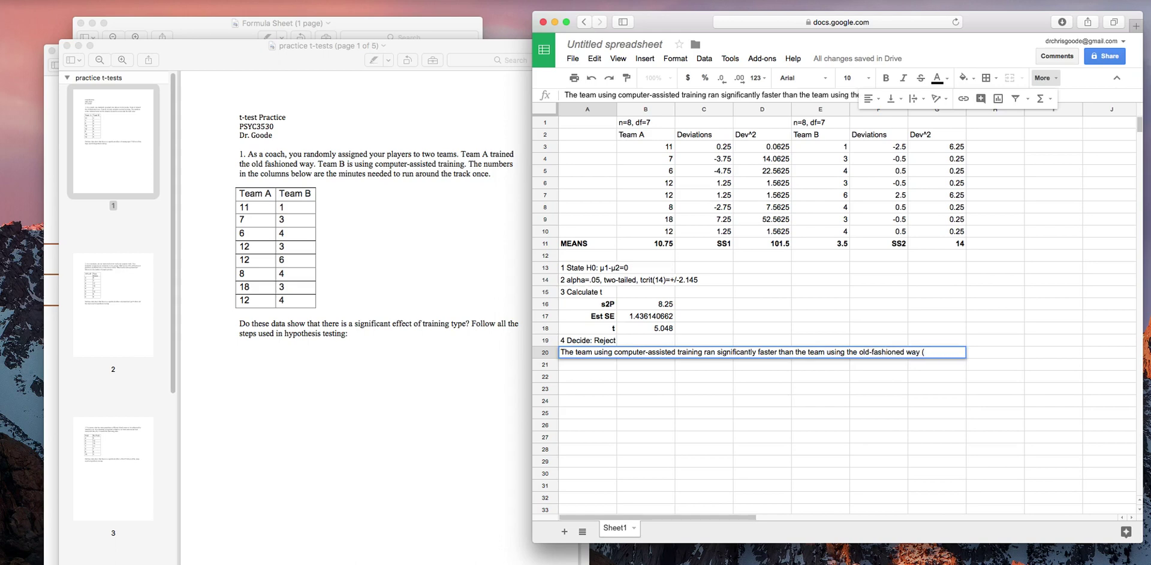
{"action": "type", "text": "y ("}
- Complete the conclusion in A20 with the test statistics ", t(14)=5.048, p<.05."
{"action": "key", "text": "BackSpace"}
{"action": "key", "text": "BackSpace"}
{"action": "type", "text": ", t(14)=5.048, p"}
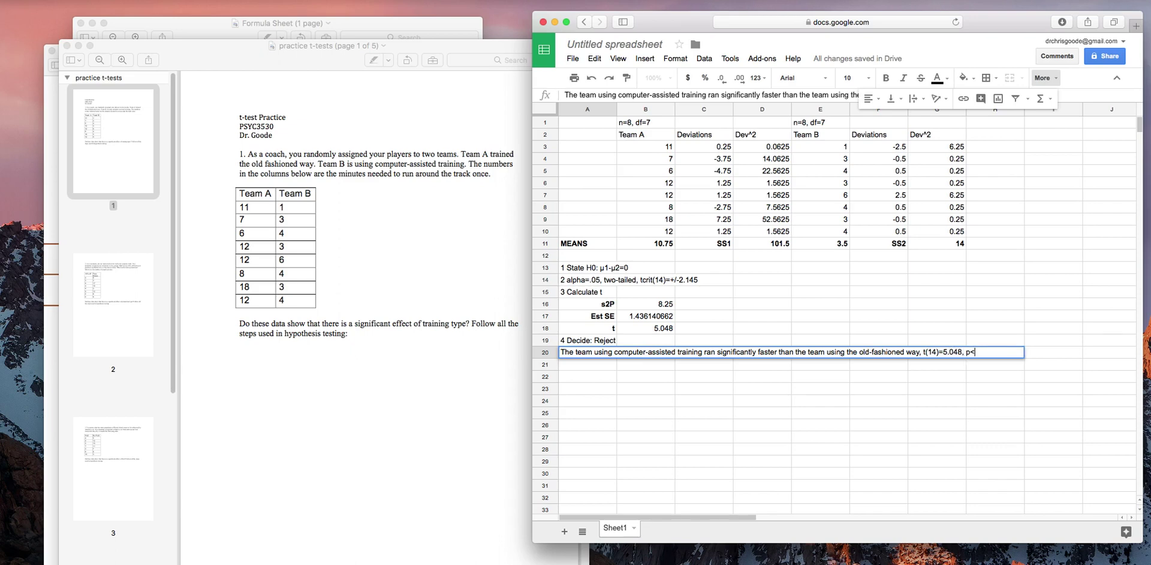
{"action": "type", "text": "<.05."}
- Check the critical value 2.145 under the two-tailed 0.05 proportion in the t distribution PDF and commit the conclusion in A20
{"action": "left_click", "coordinate": [328, 47]}
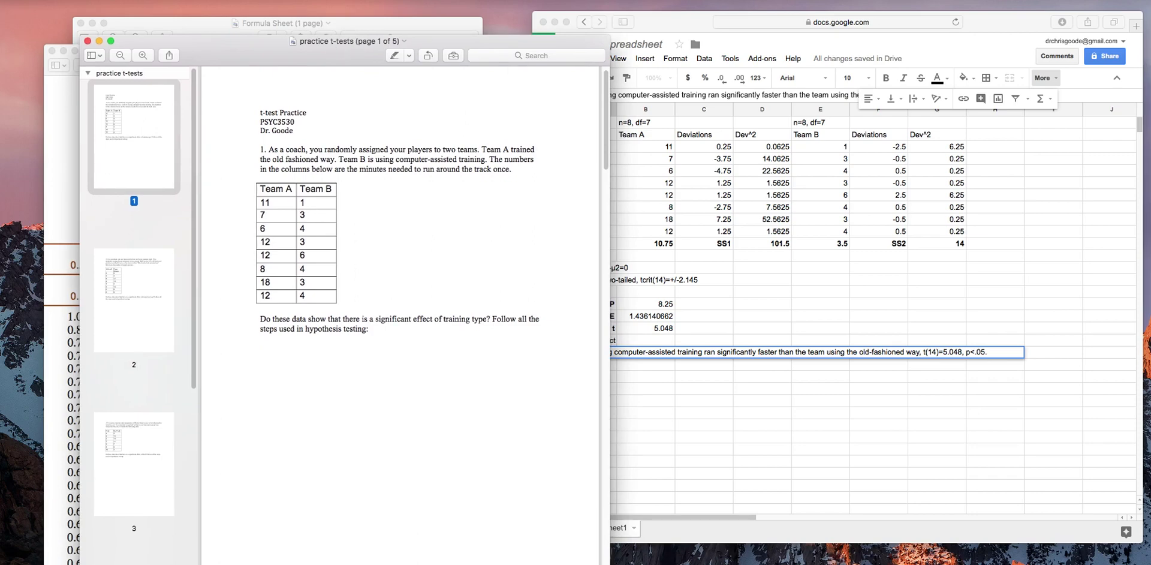
{"action": "left_click", "coordinate": [76, 161]}
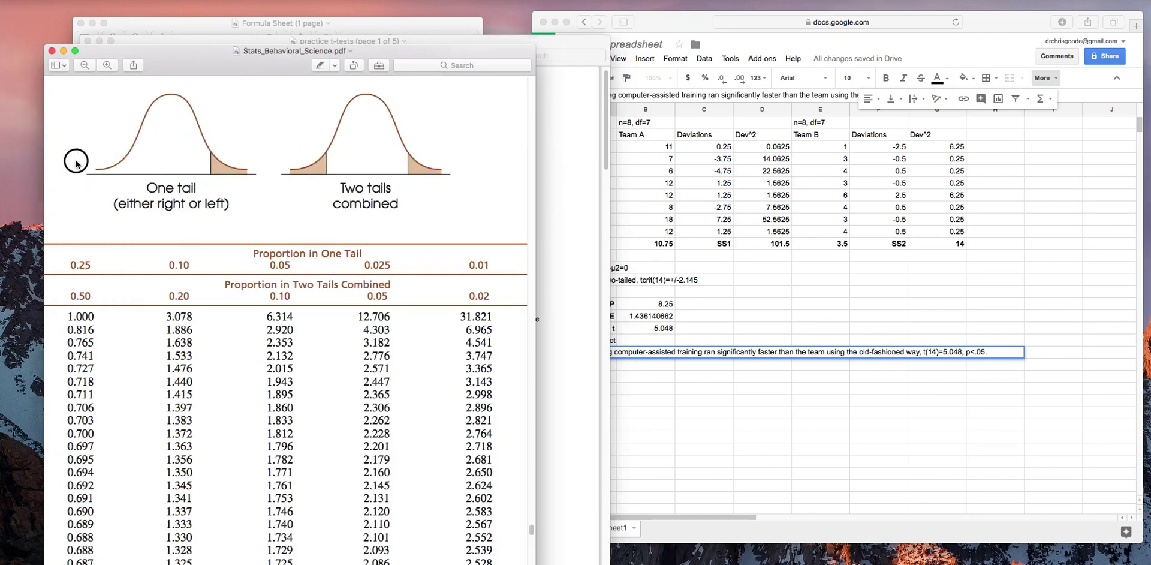
{"action": "left_click", "coordinate": [372, 296]}
{"action": "double_click", "coordinate": [372, 297]}
{"action": "scroll", "coordinate": [434, 423], "scroll_direction": "down", "scroll_amount": 2}
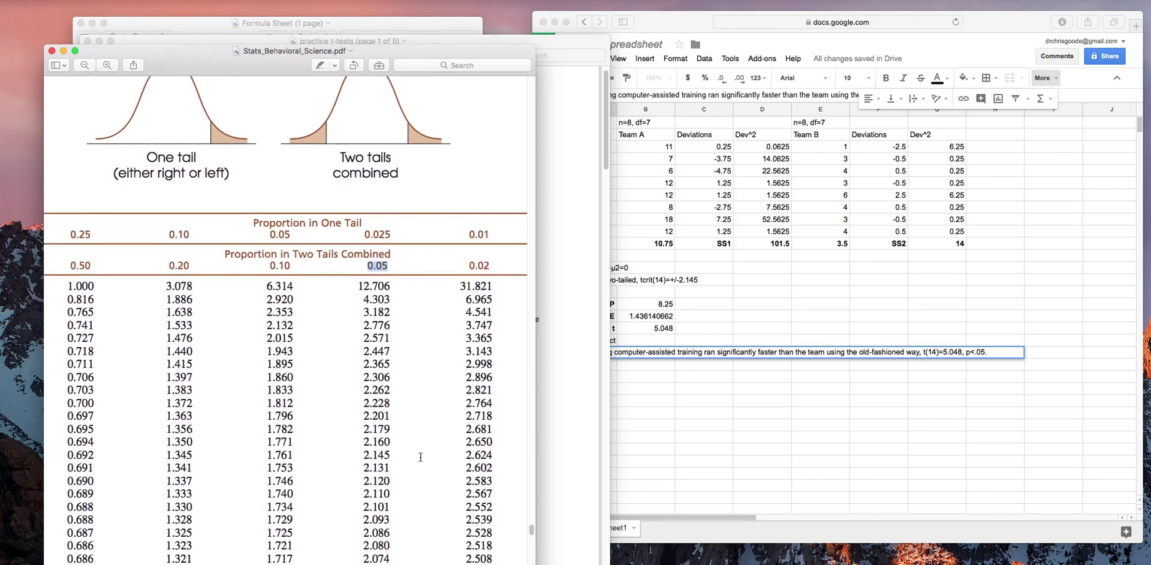
{"action": "left_click", "coordinate": [389, 458]}
{"action": "left_click_drag", "start_coordinate": [389, 459], "coordinate": [362, 457]}
{"action": "left_click", "coordinate": [826, 278]}
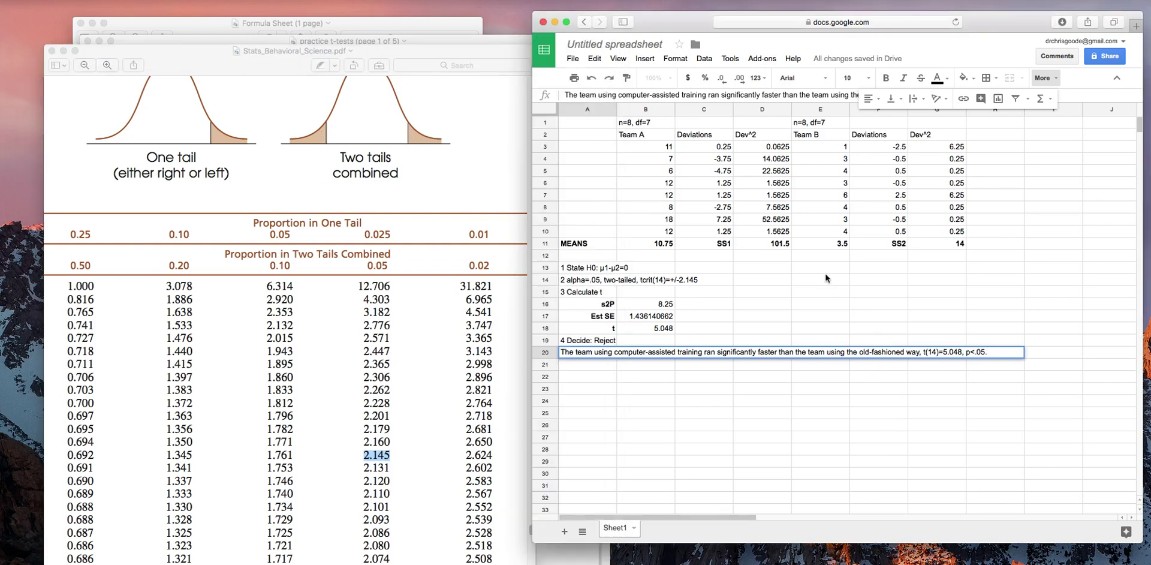
{"action": "key", "text": "Return"}
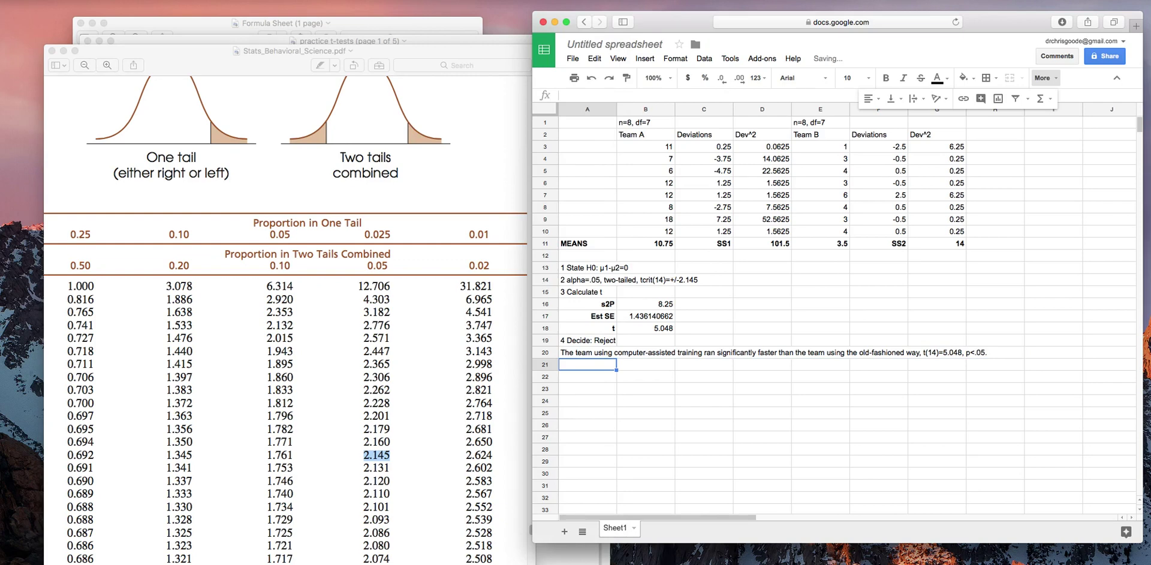
- Rename the spreadsheet as "Practice t-tests"
{"action": "left_click", "coordinate": [633, 43]}
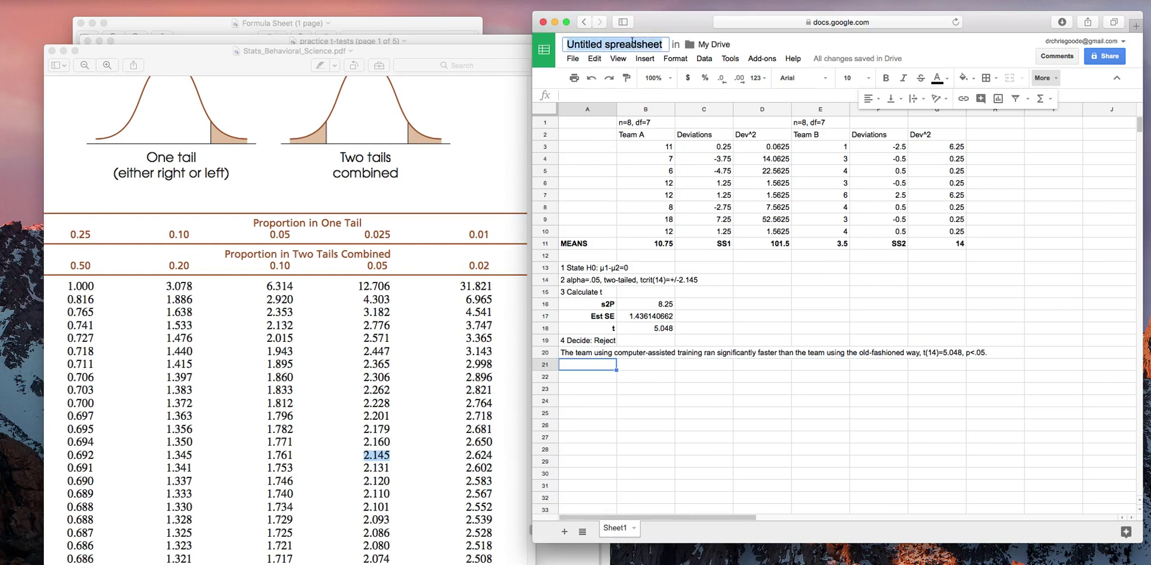
{"action": "type", "text": "Prac"}
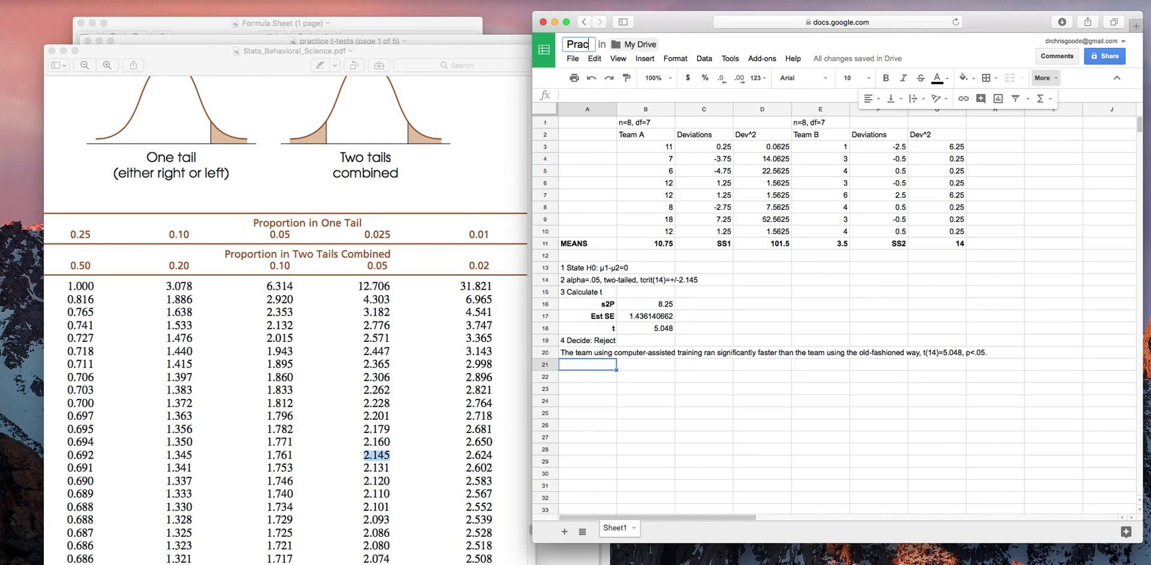
{"action": "type", "text": "tice t-tests"}
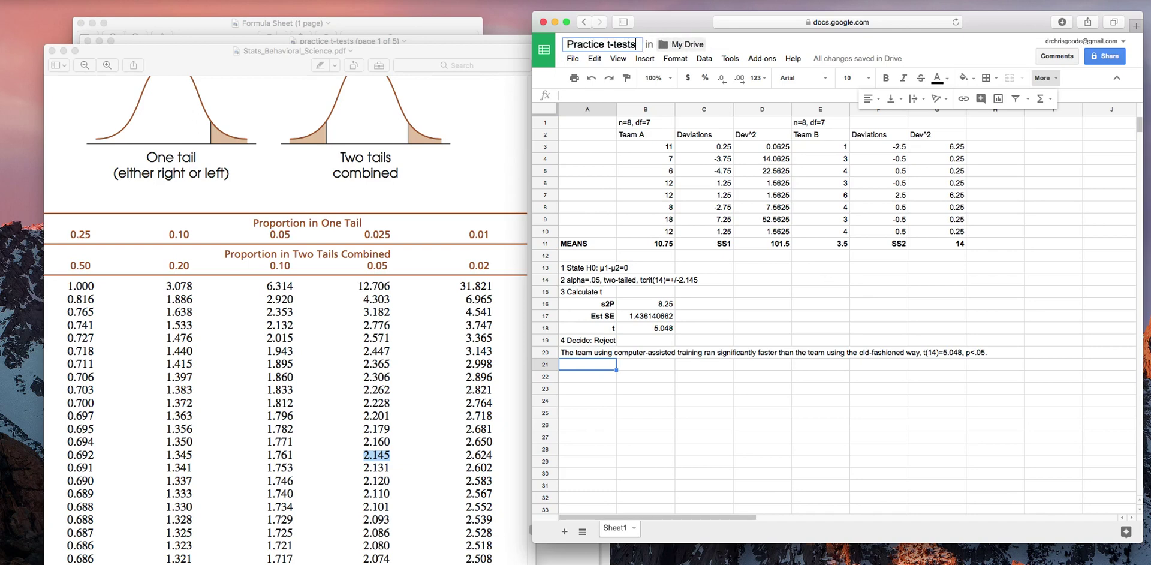